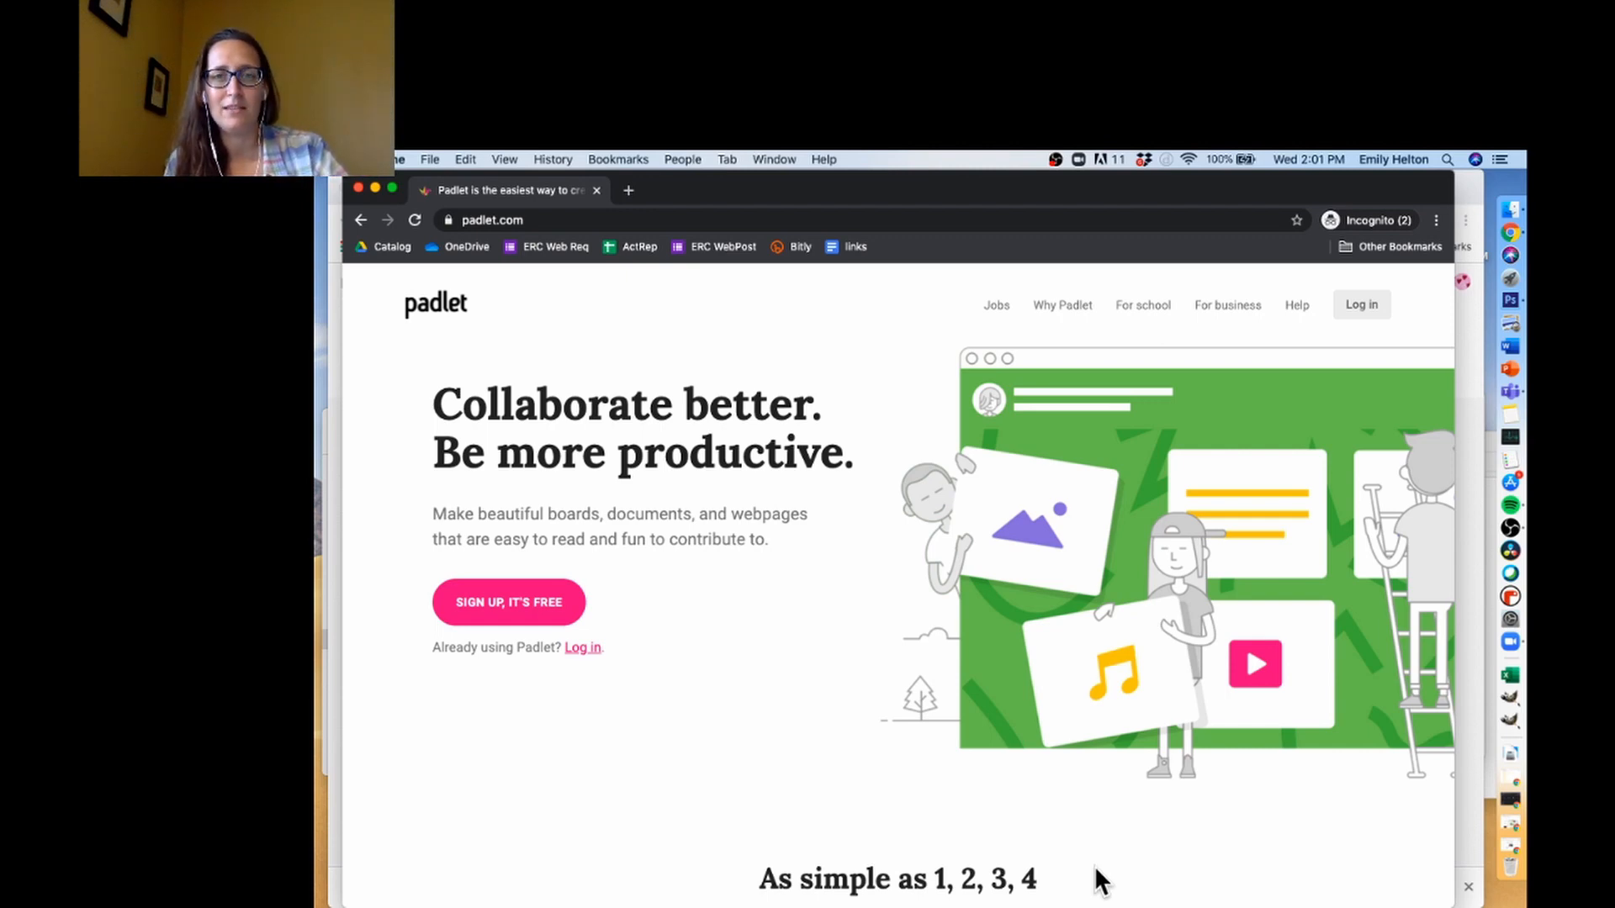
Step: Open the Book Recommendations padlet from the dashboard and look through the books in its three columns
key("super+grave")
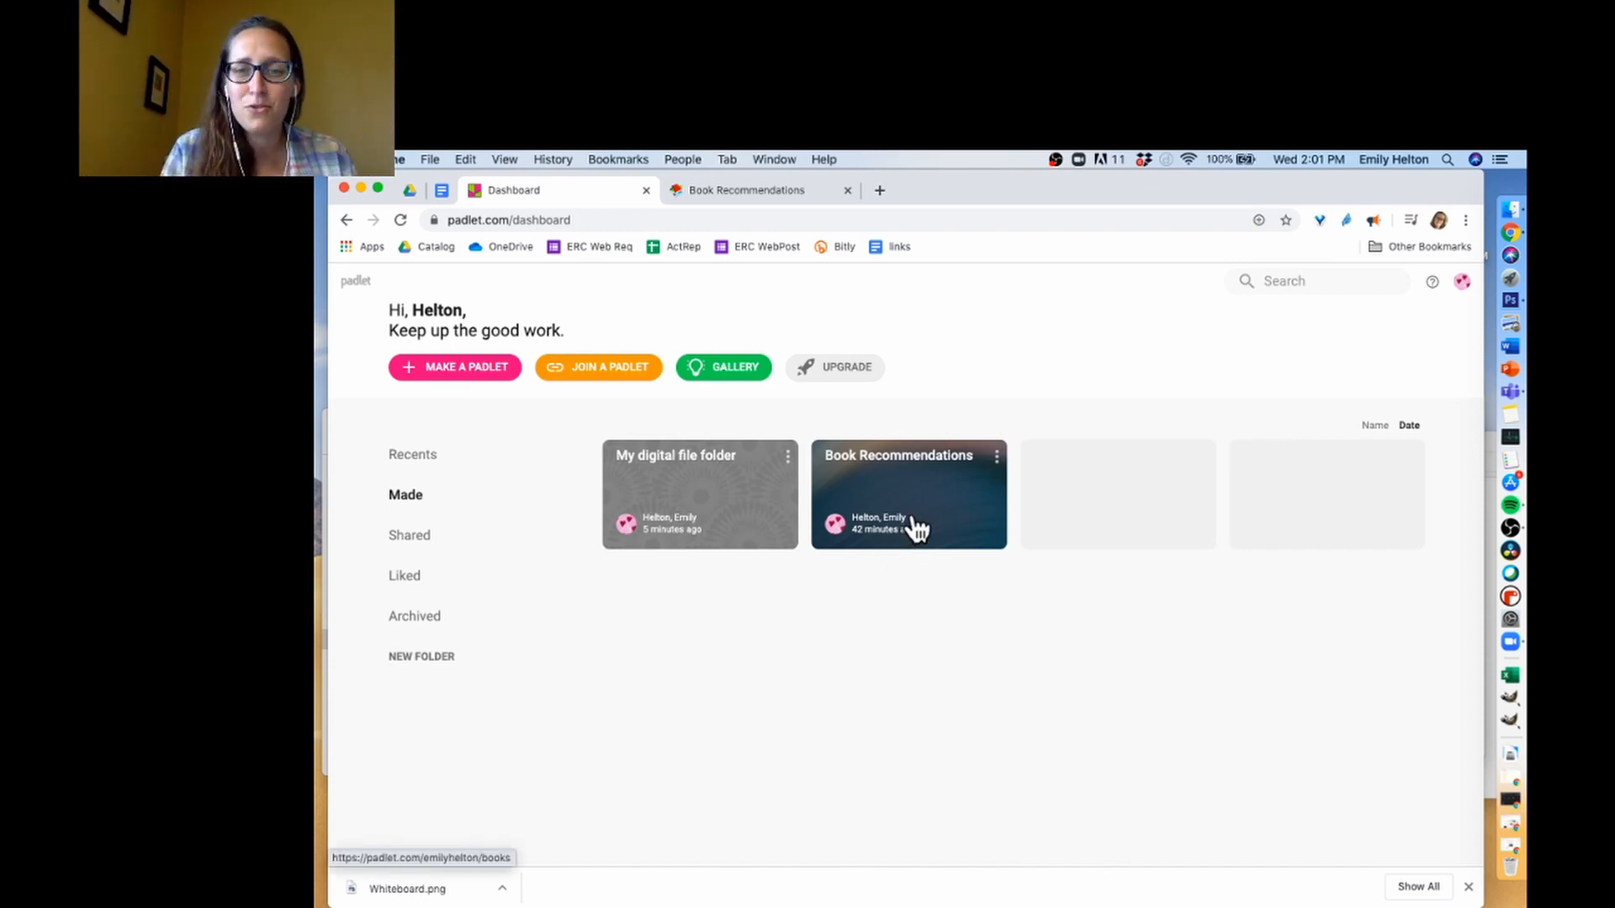
left_click(951, 498)
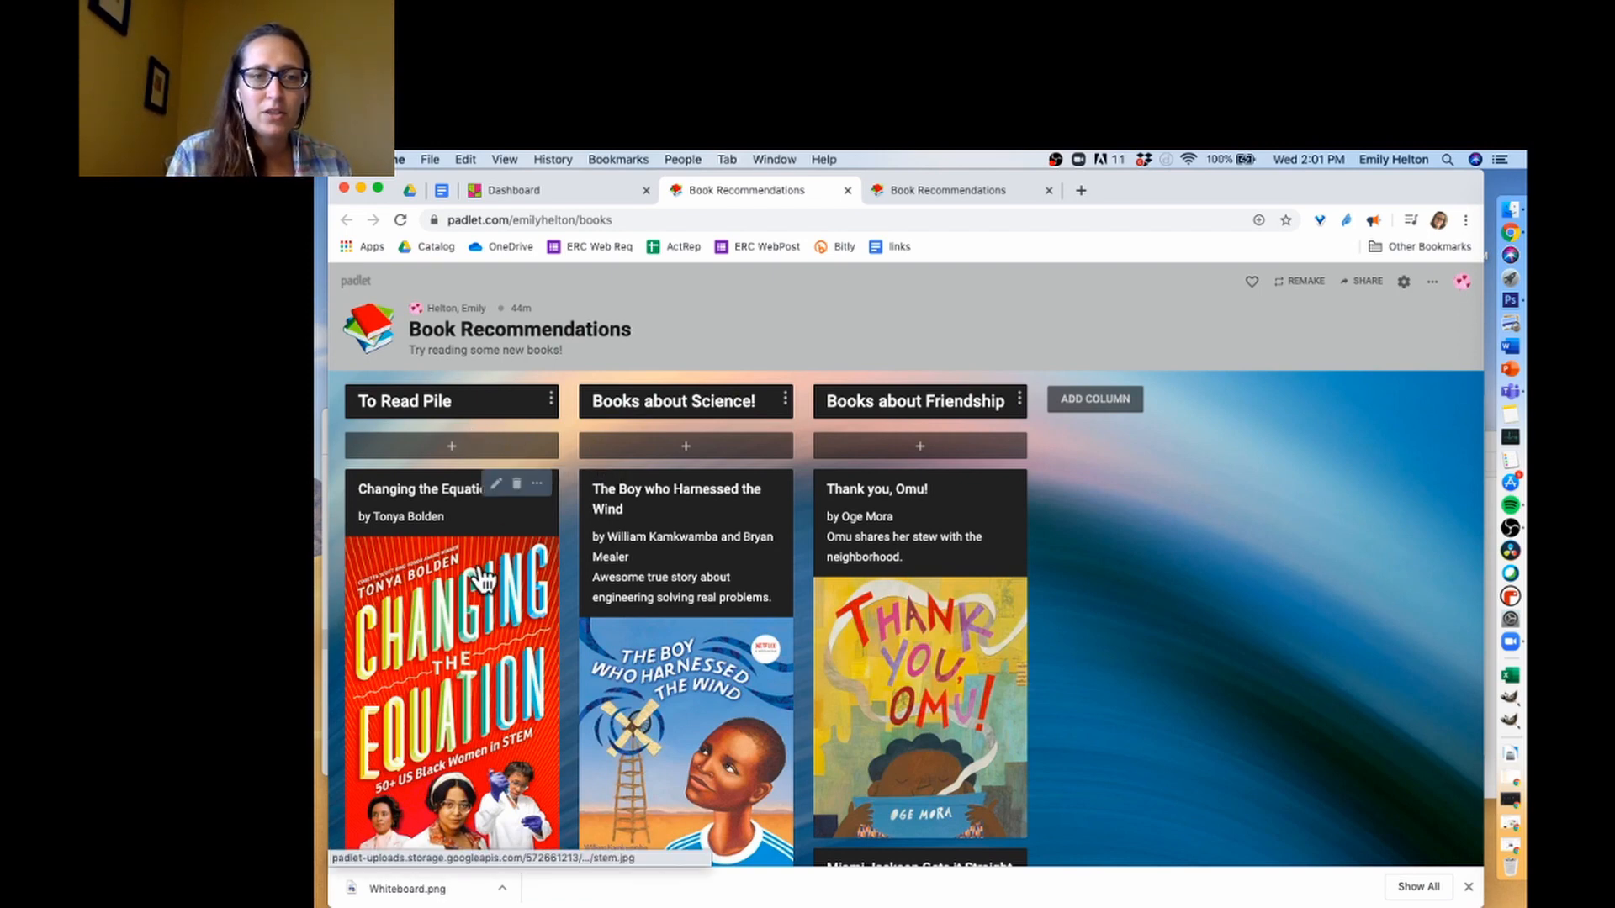
scroll(483, 581, "down", 2)
scroll(483, 581, "down", 4)
scroll(779, 593, "down", 12)
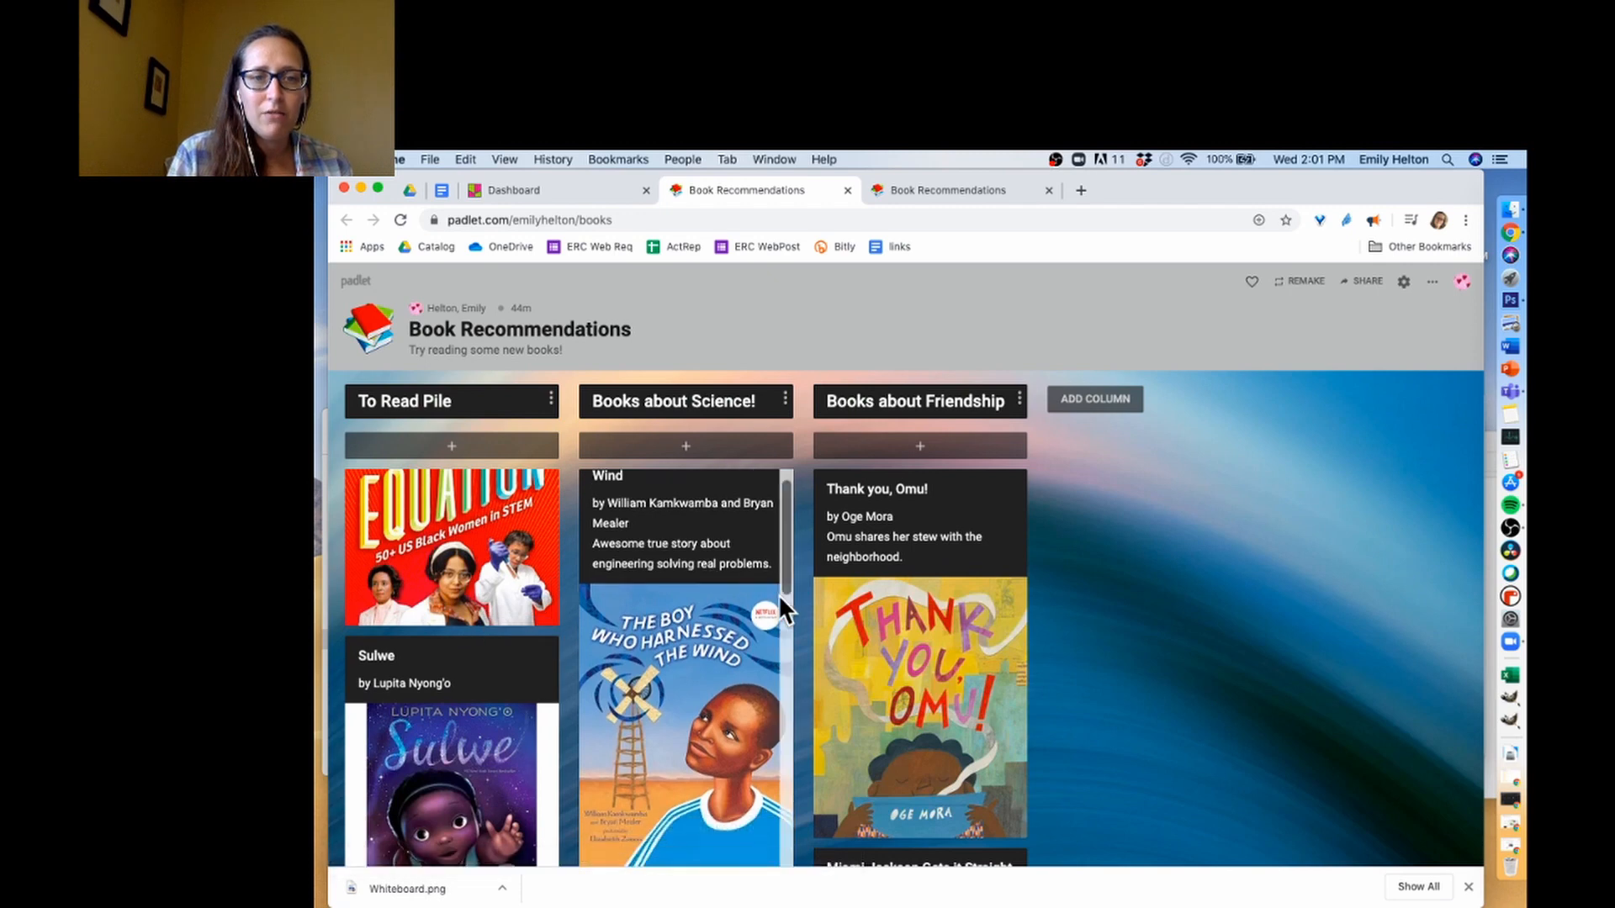
scroll(783, 610, "down", 6)
scroll(999, 639, "down", 1)
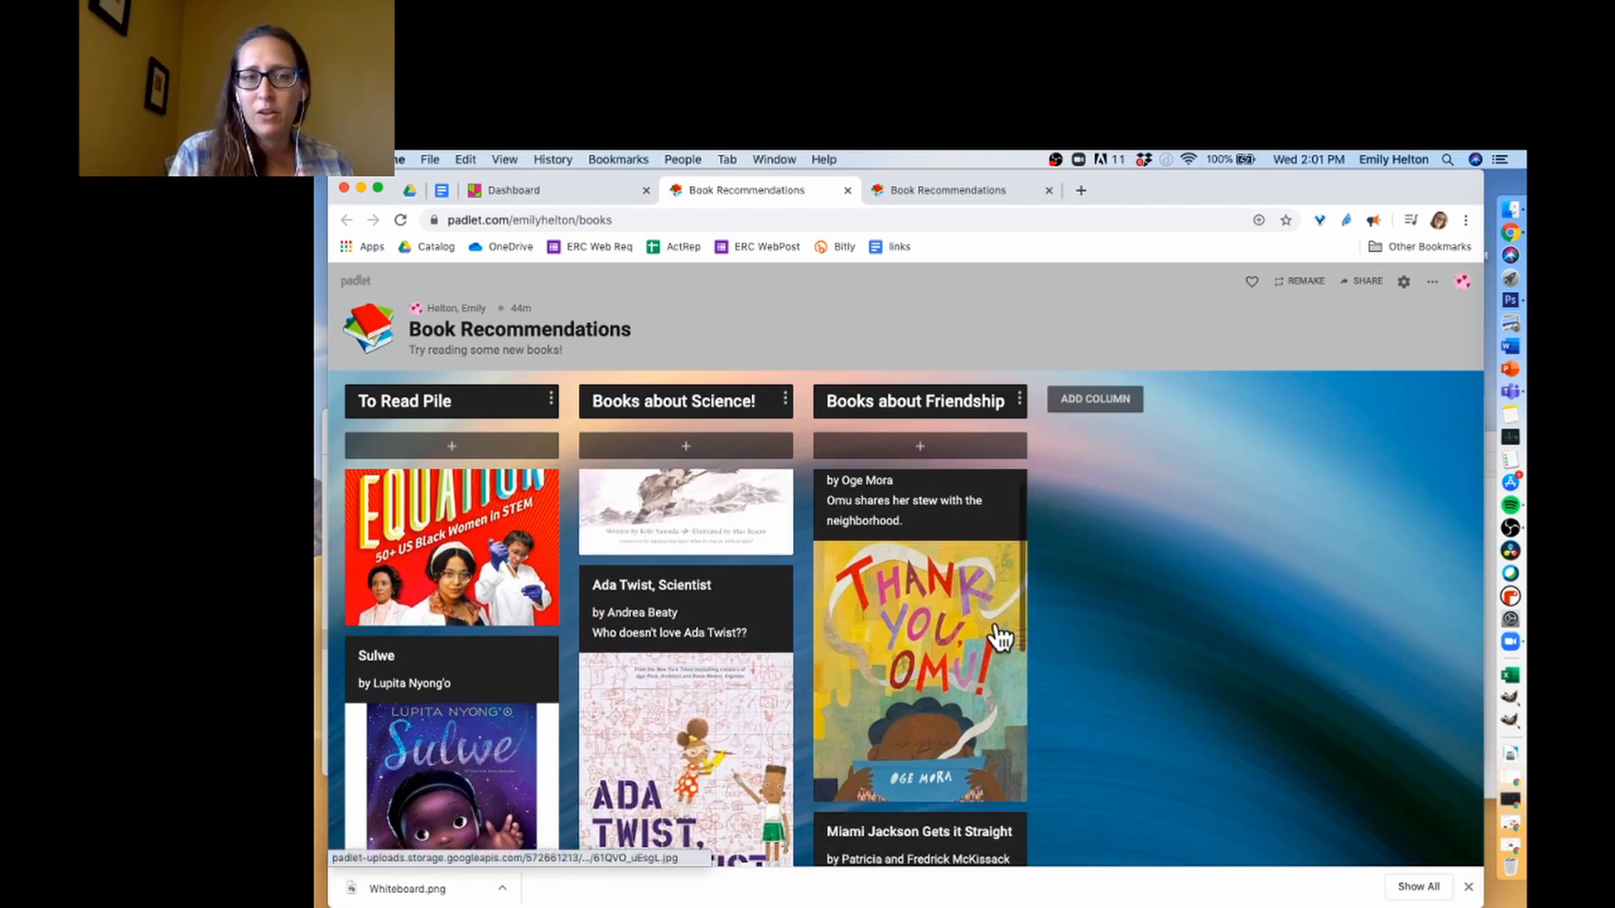
scroll(499, 614, "up", 6)
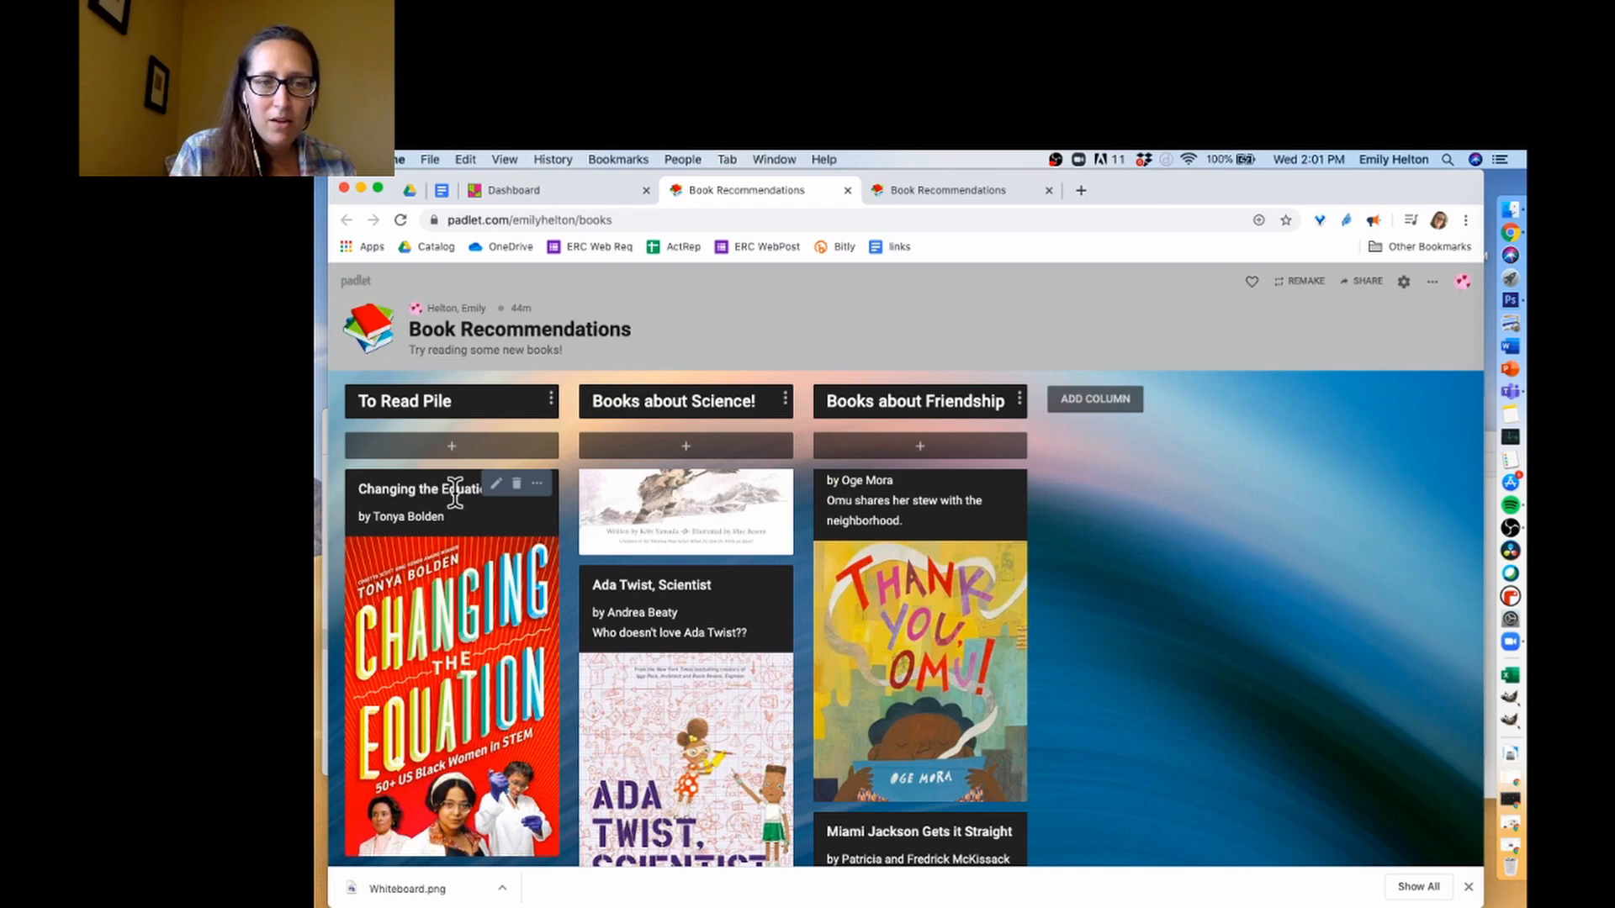
Step: Move the Changing the Equation post from the To Read Pile column into the Books about Science! column
left_click_drag(446, 489, 677, 609)
scroll(692, 576, "up", 7)
scroll(690, 572, "down", 4)
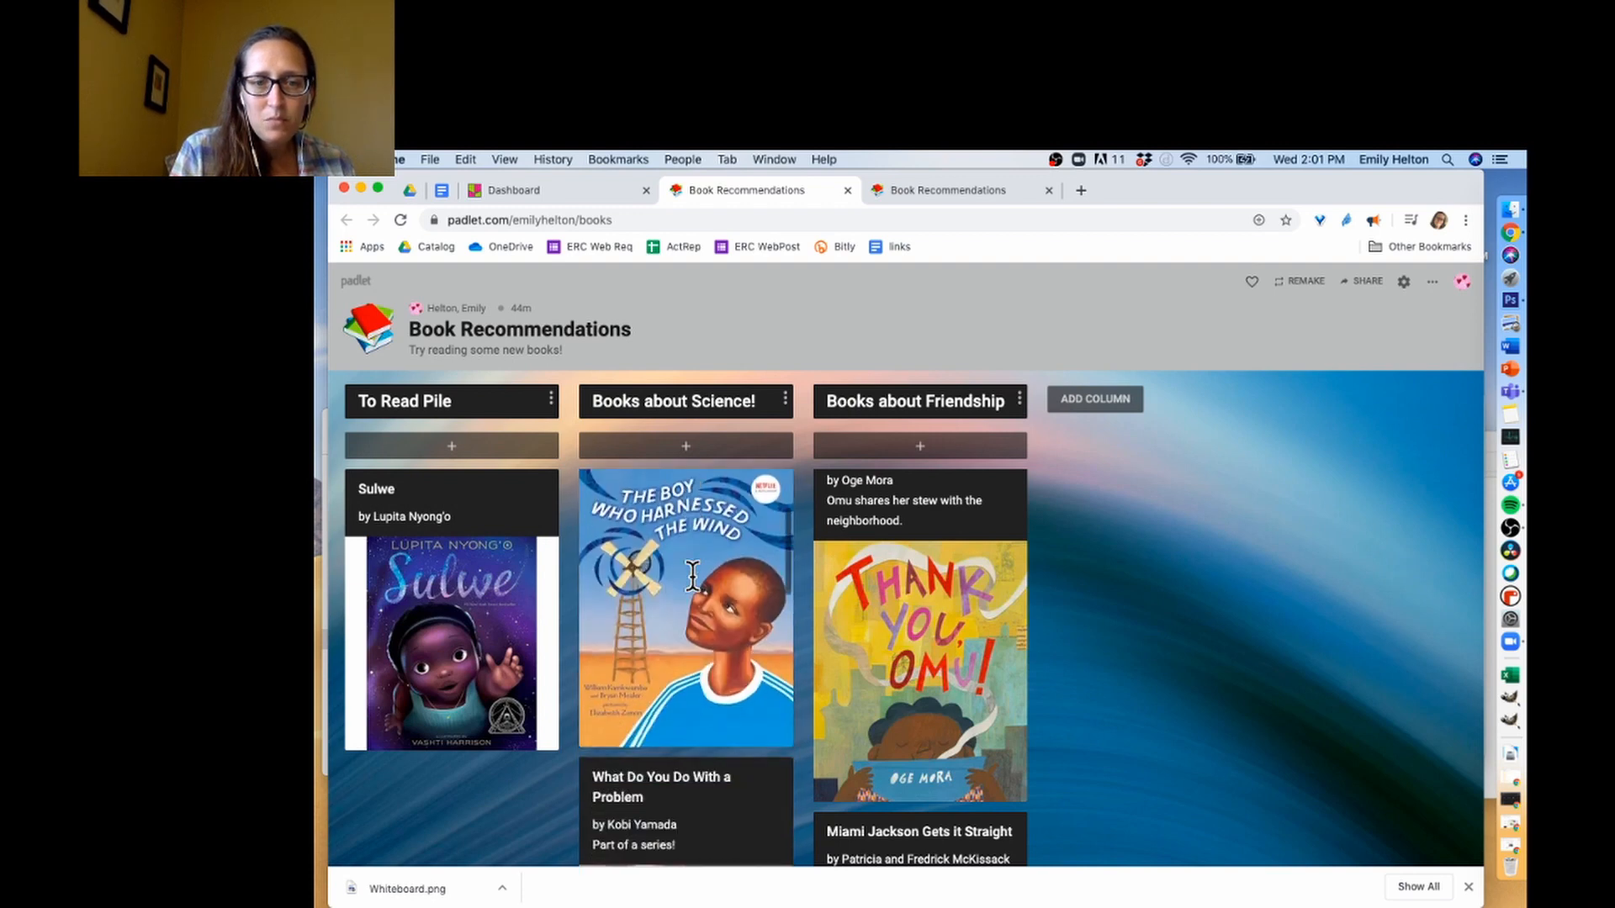
left_click_drag(678, 498, 691, 794)
scroll(694, 787, "up", 5)
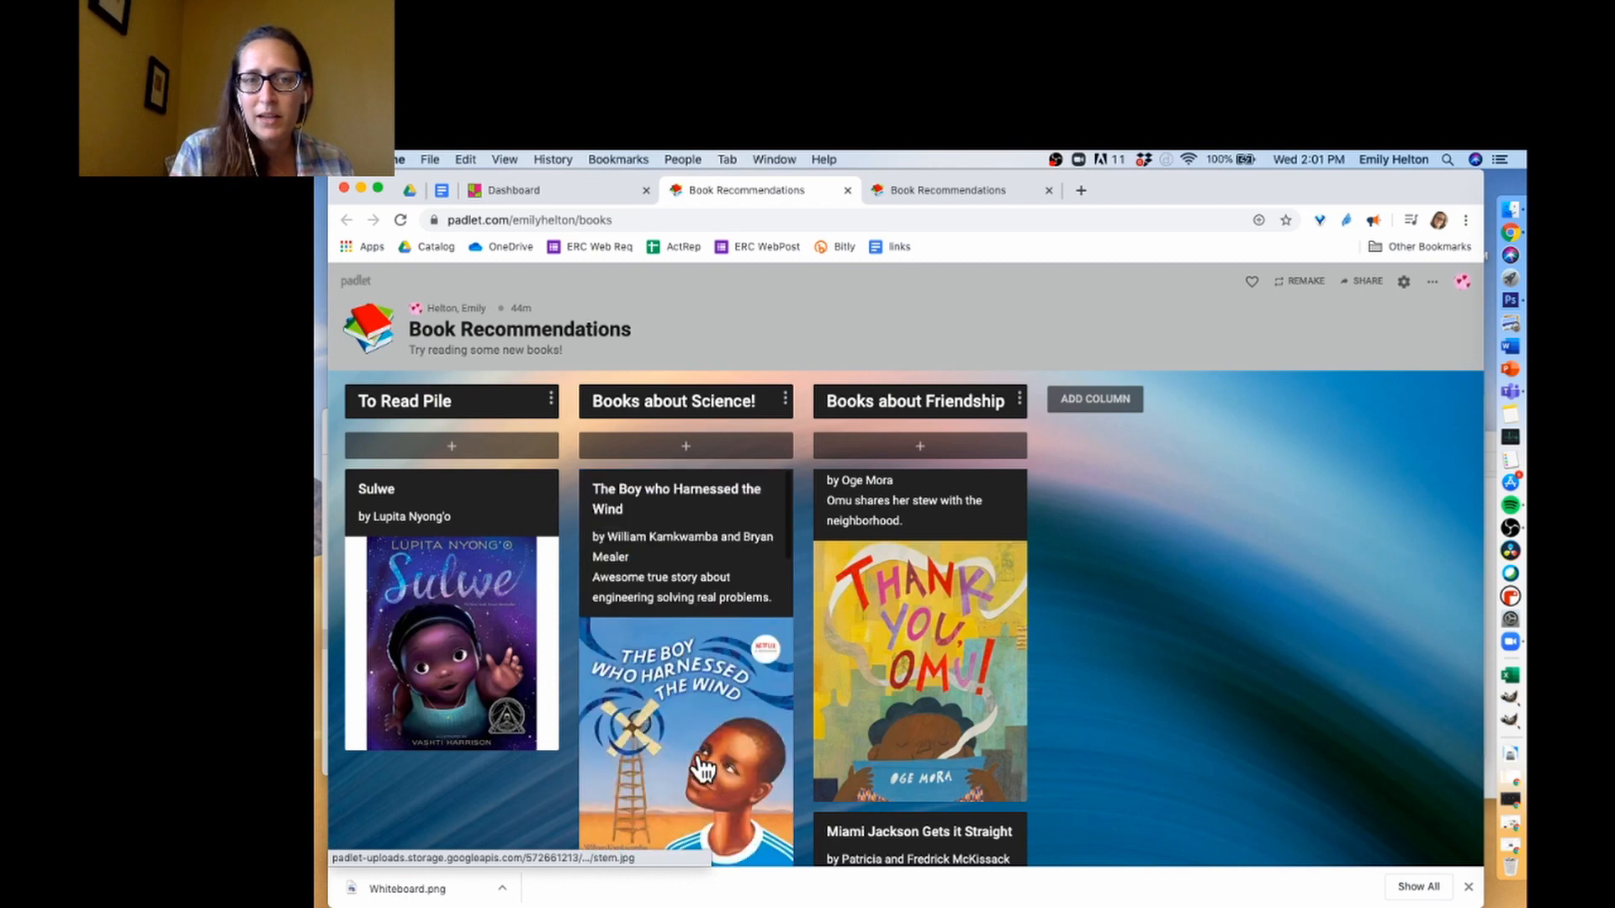
scroll(700, 767, "up", 1)
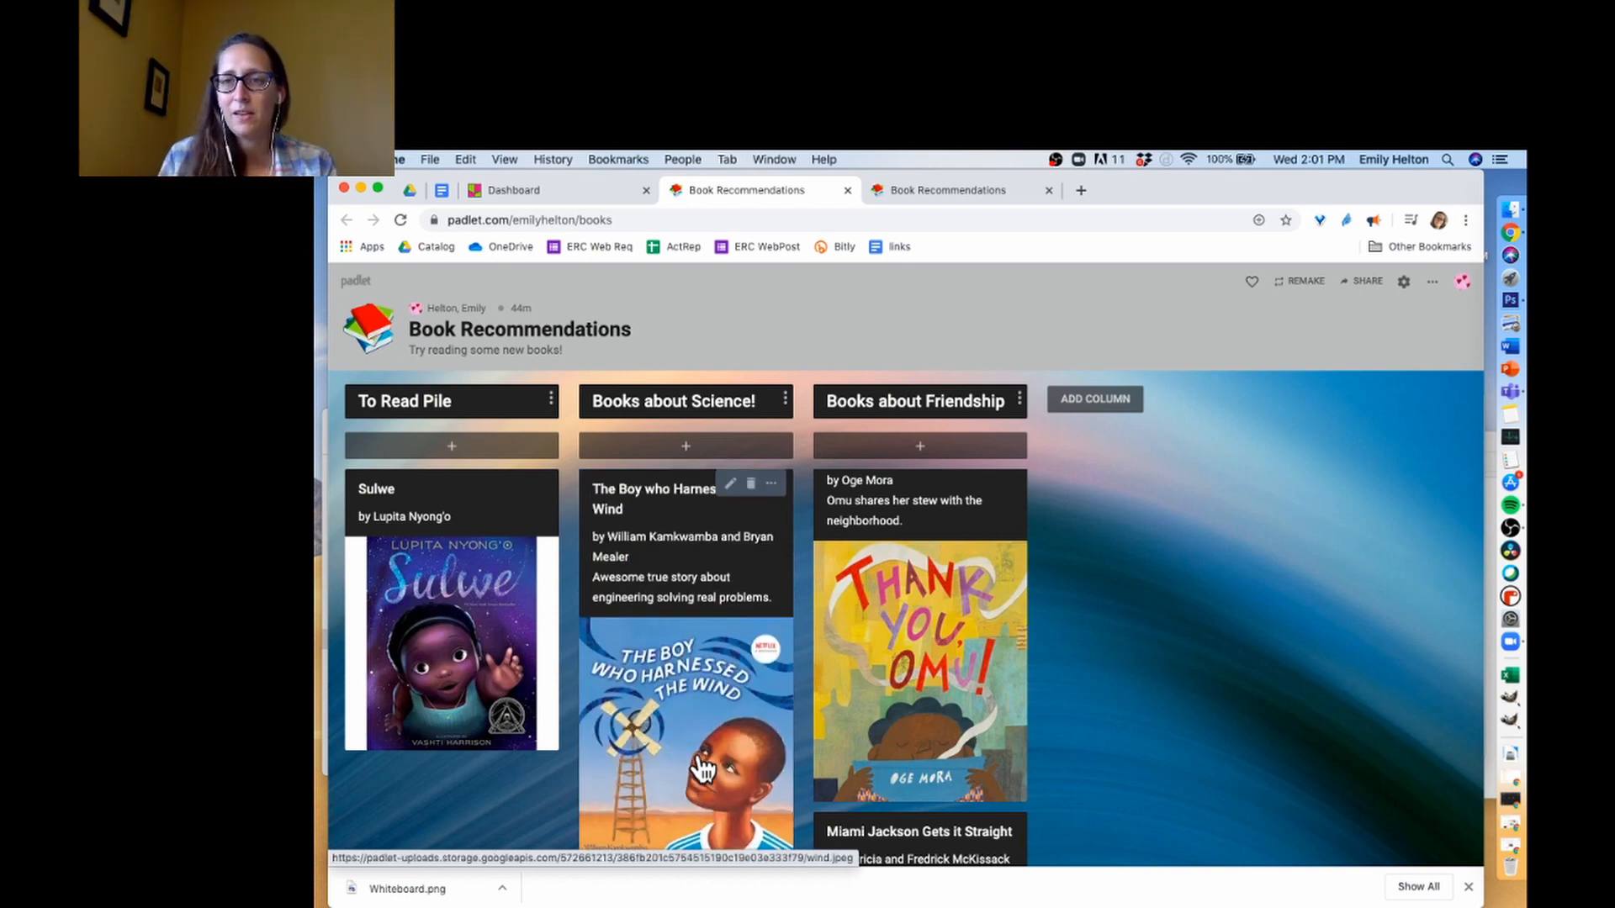
Step: Open the sharing settings of the Book Recommendations padlet and review the link, QR code, social, Google Classroom and export options
left_click(1360, 282)
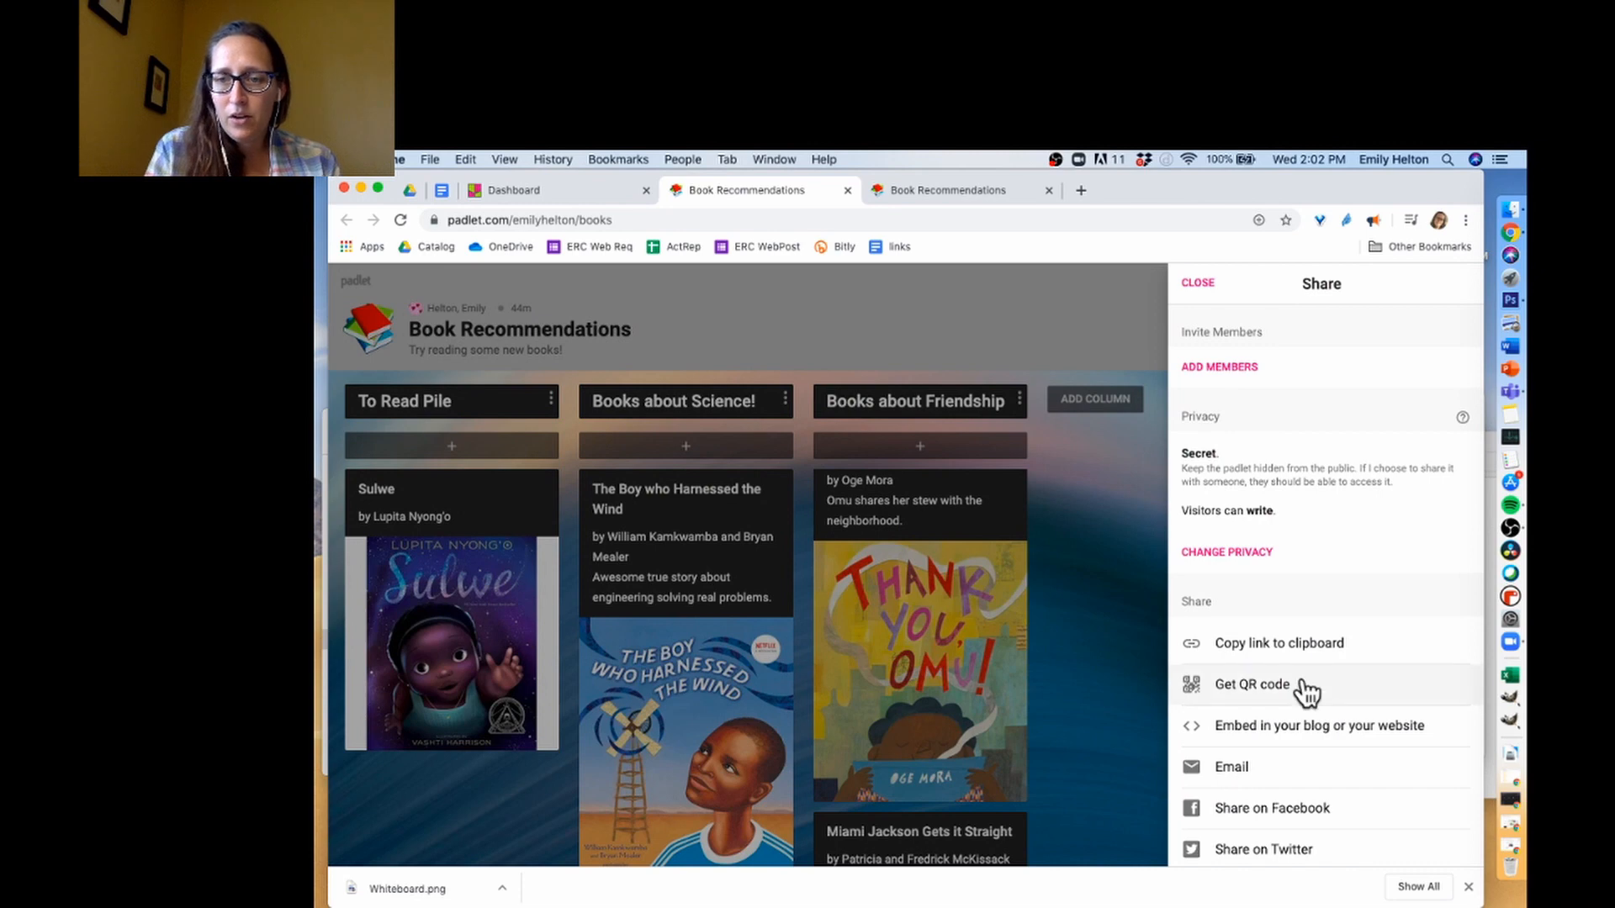
scroll(1308, 673, "down", 2)
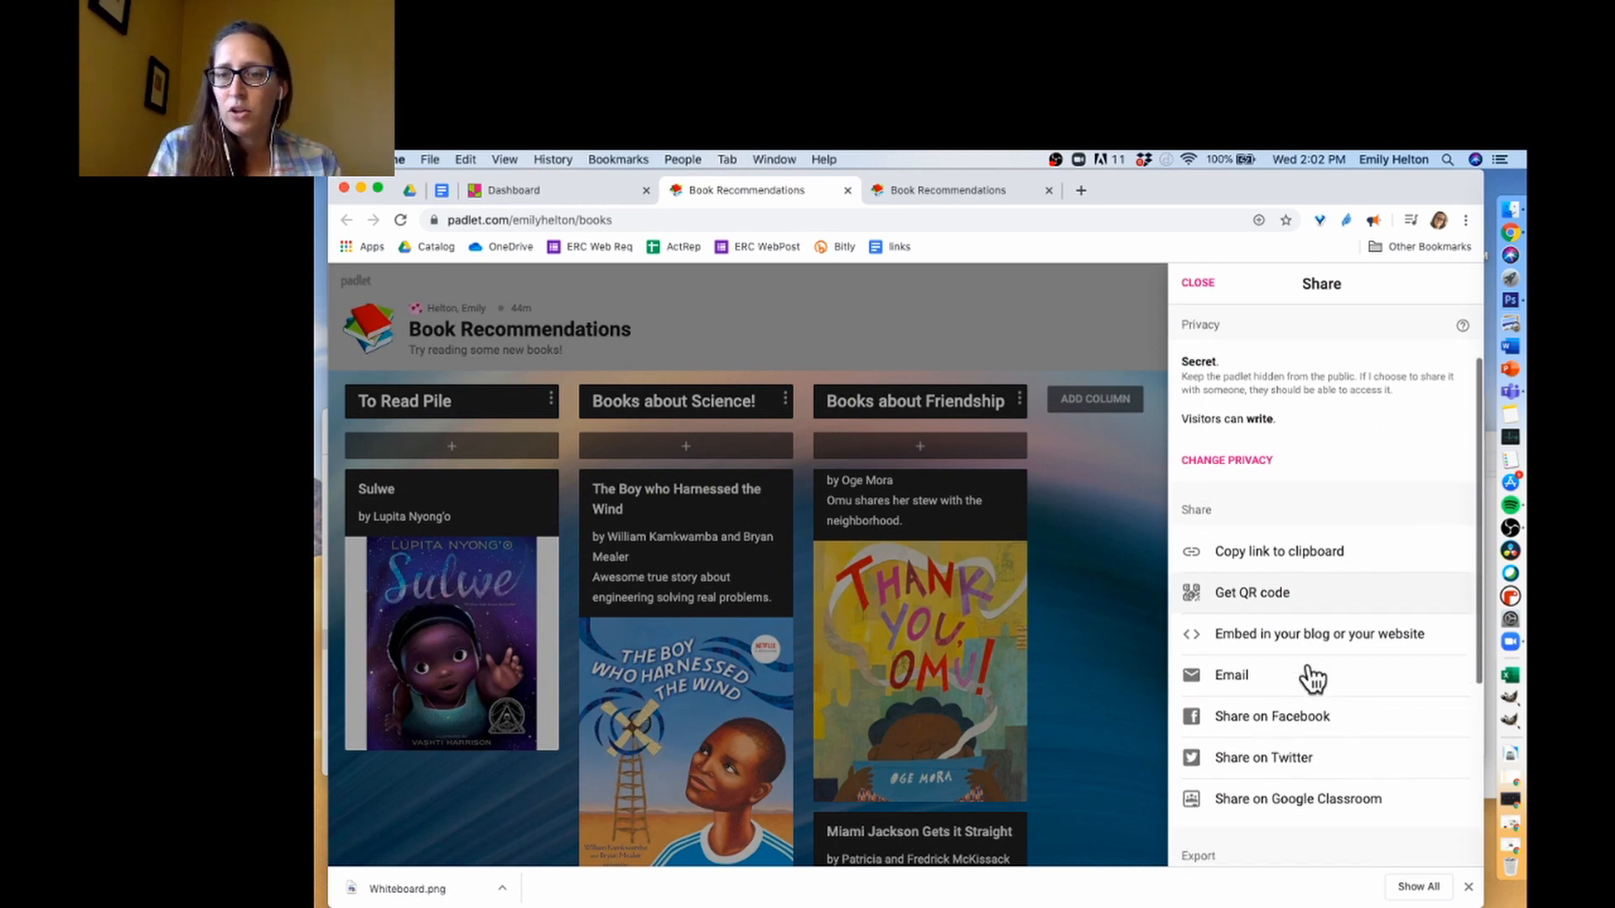
scroll(1295, 741, "down", 3)
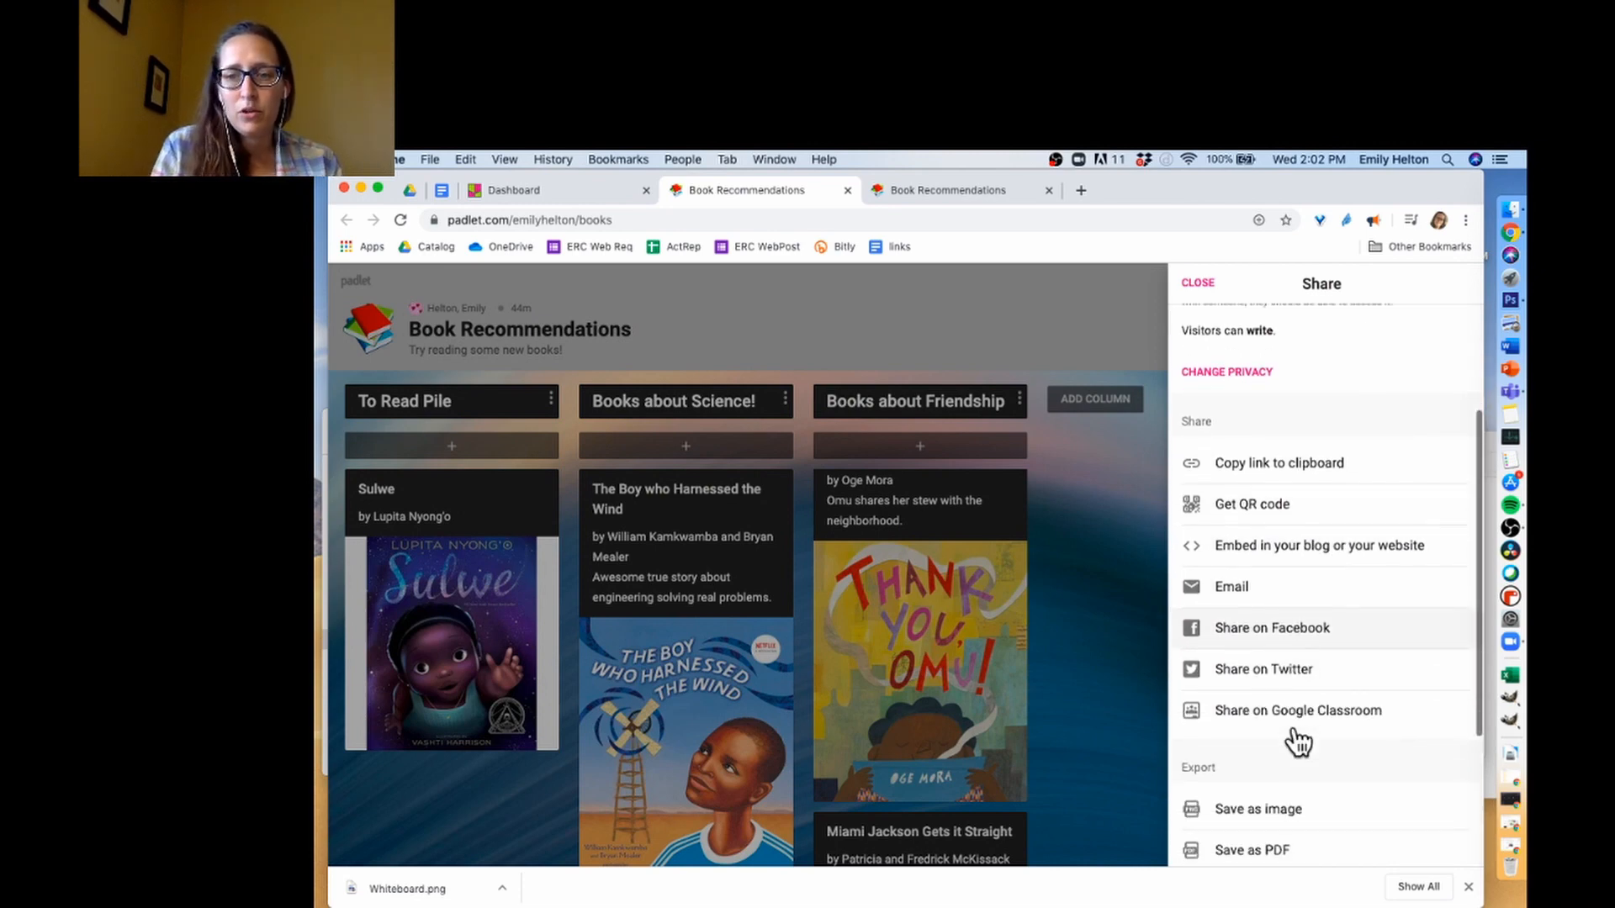
scroll(1327, 698, "down", 1)
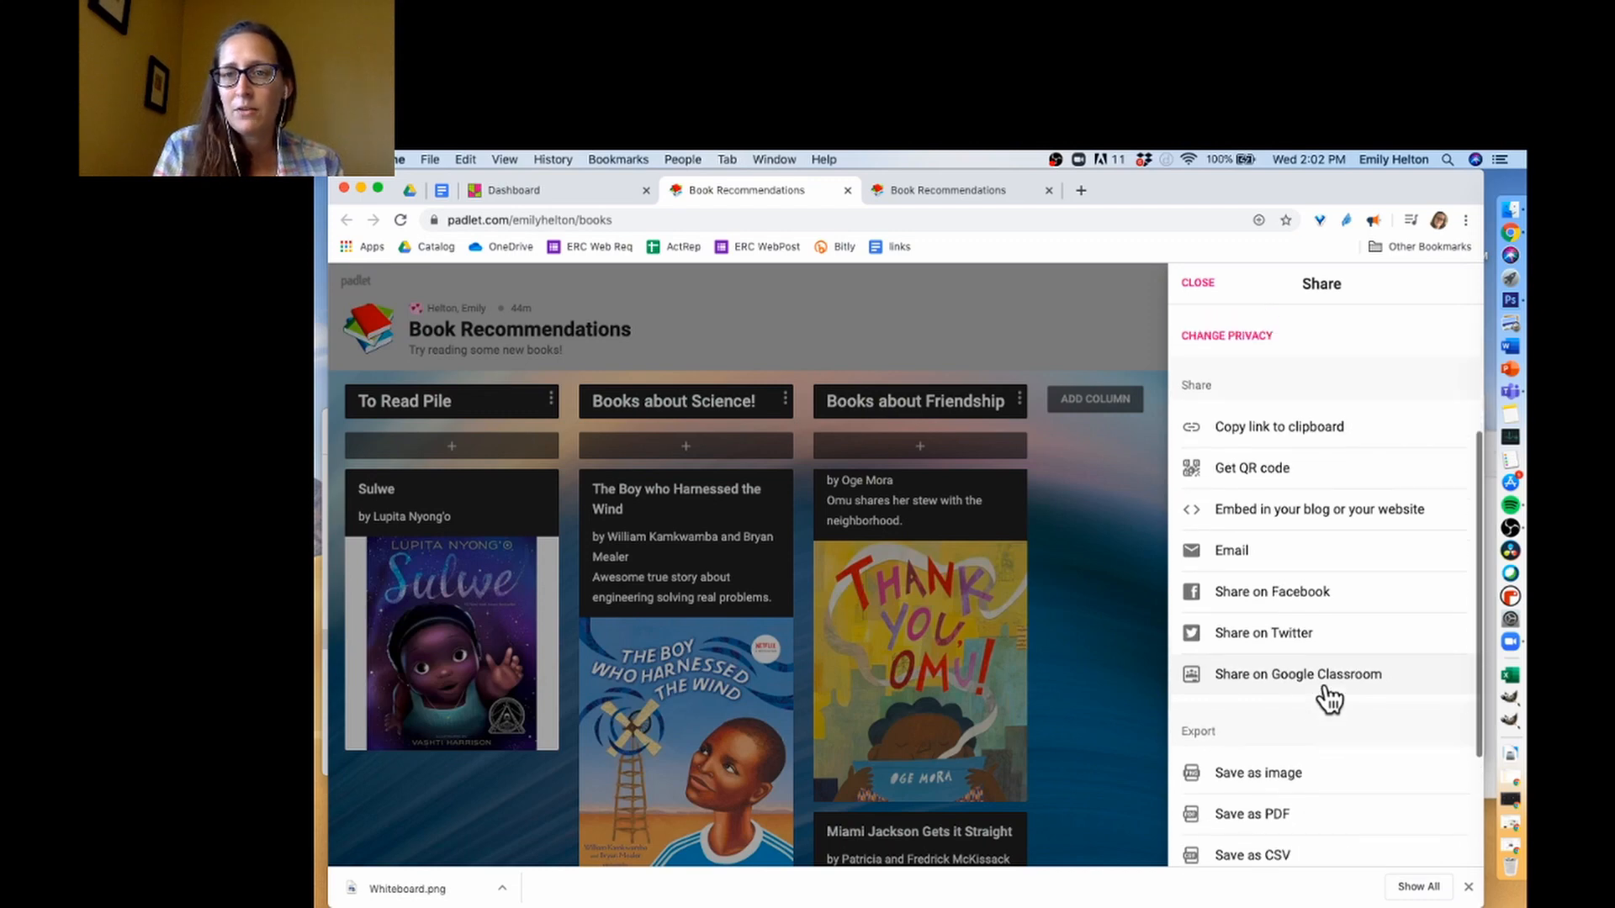
scroll(1327, 698, "up", 5)
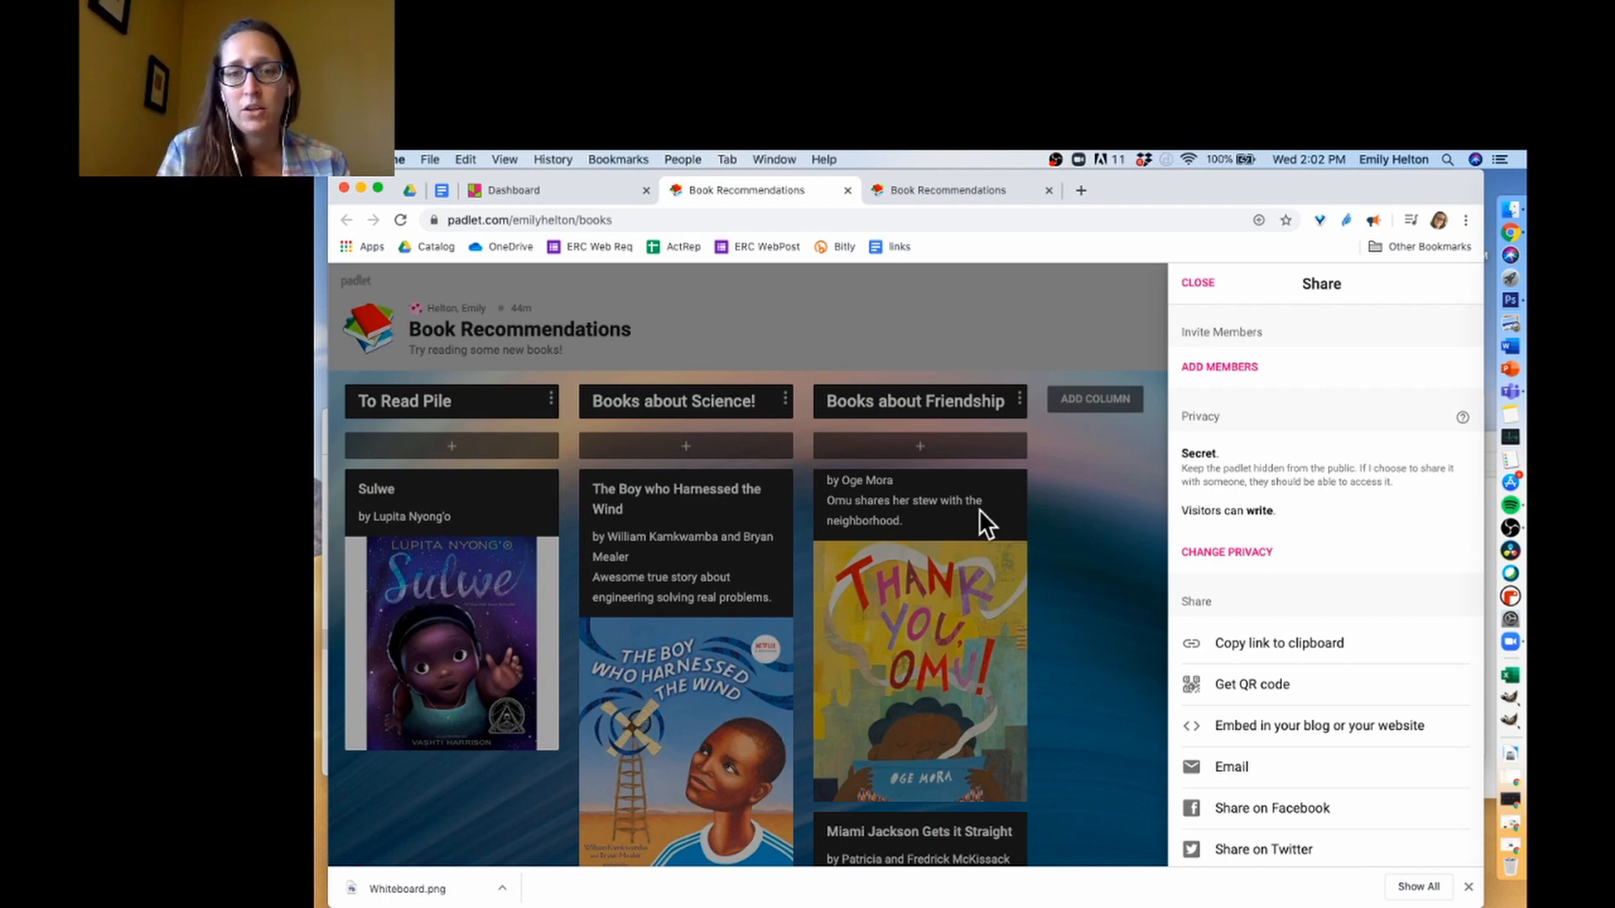
Step: Change the padlet's visitor permissions to Can edit and save the privacy settings
left_click(1242, 557)
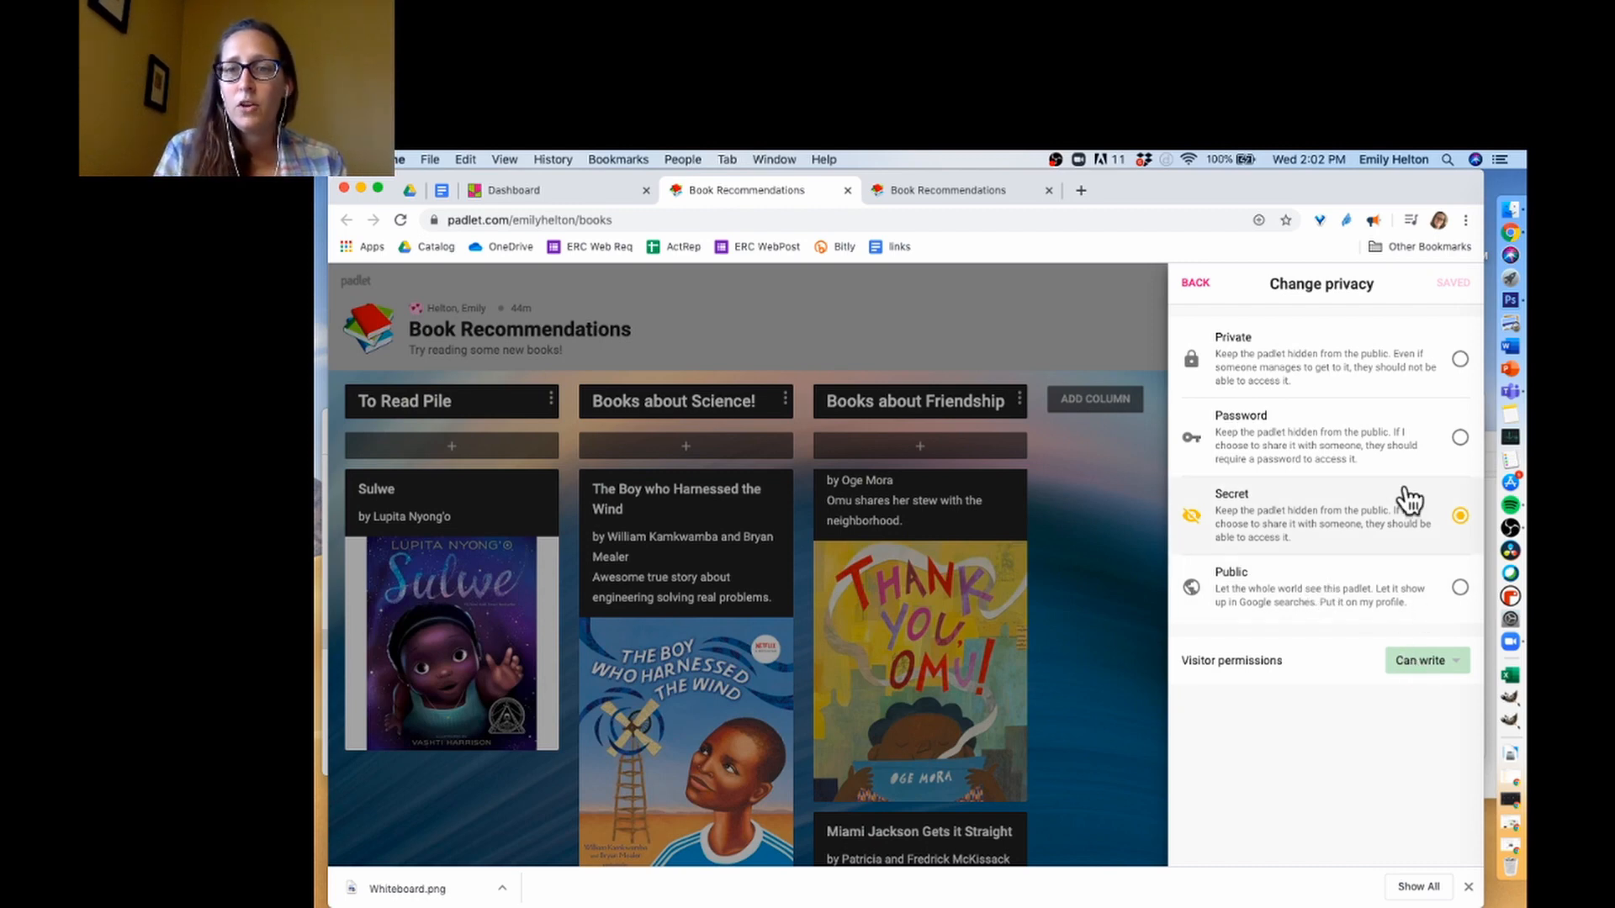
left_click(1429, 666)
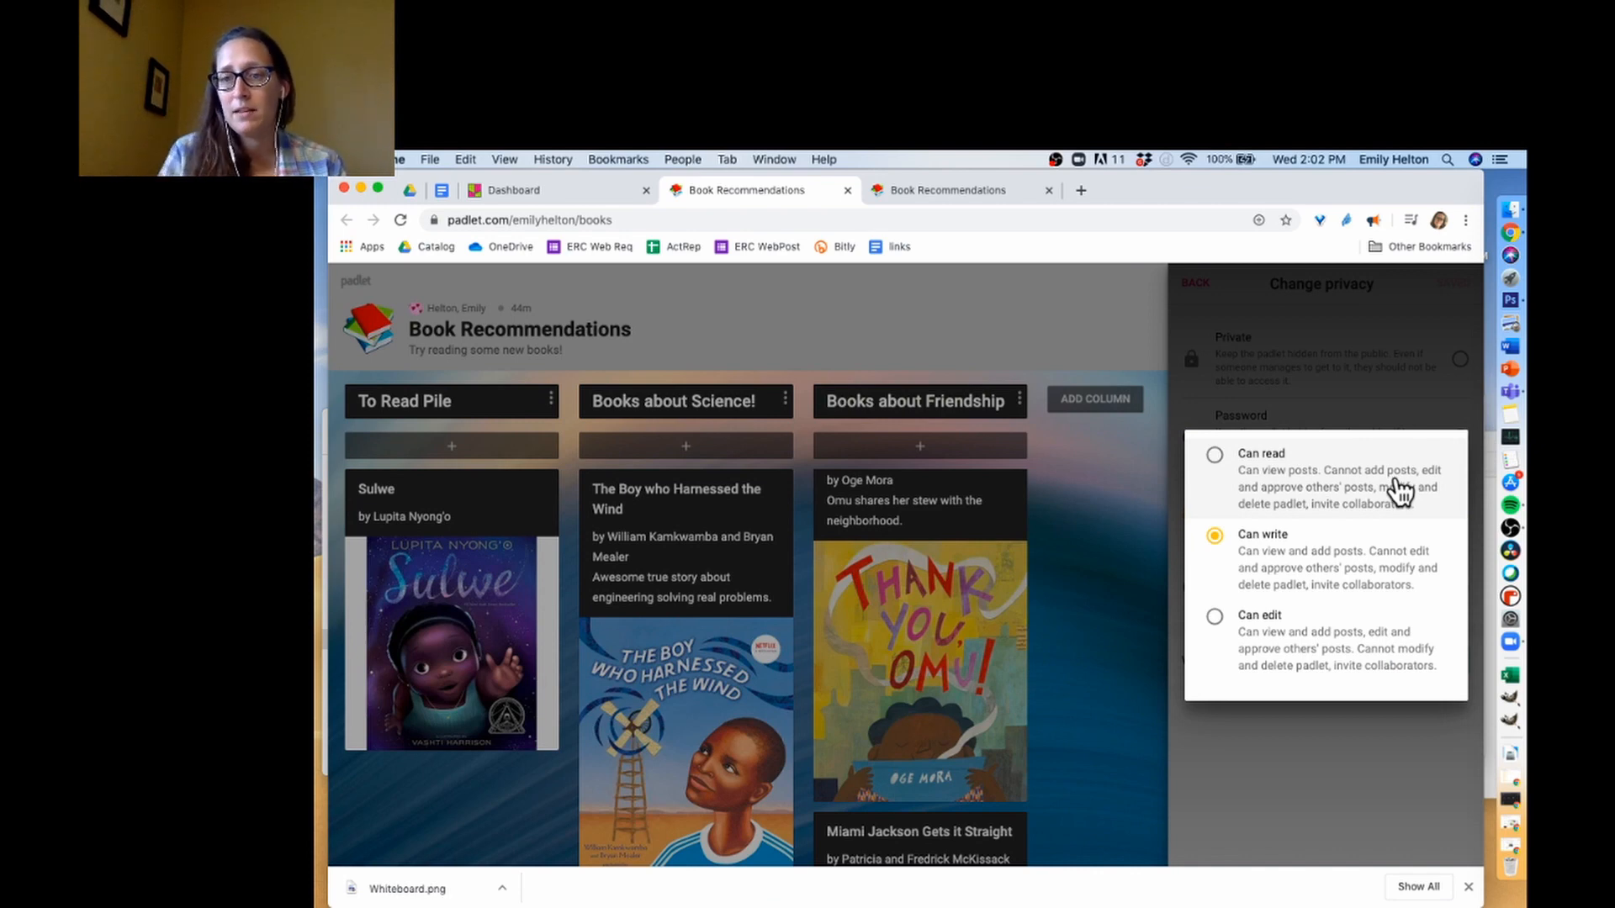
left_click(1213, 620)
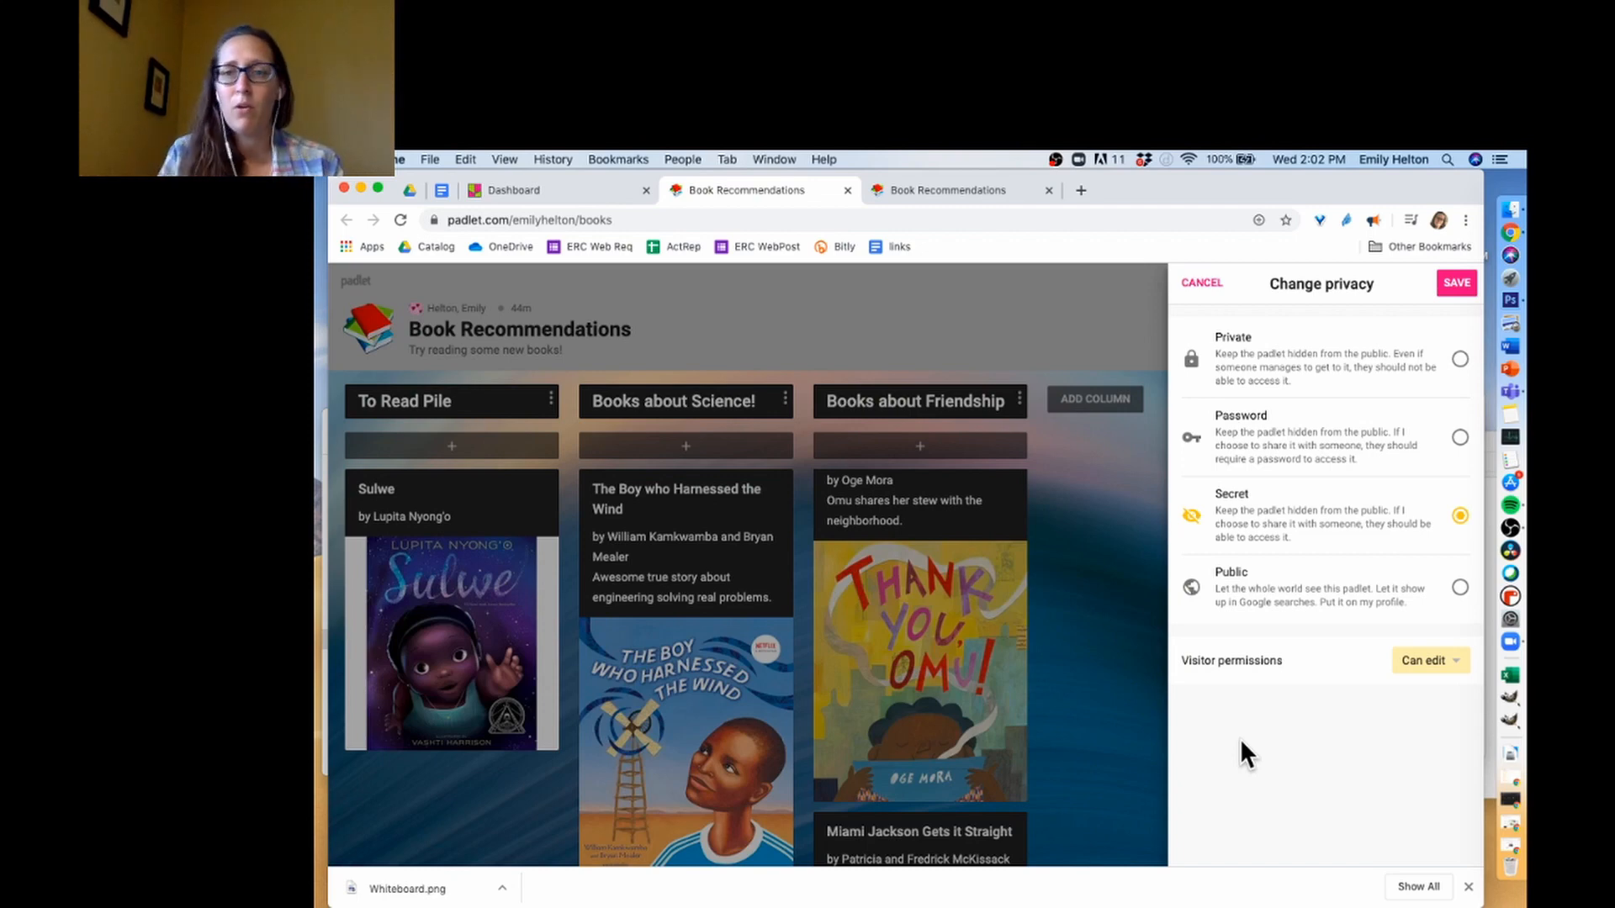
left_click(1457, 286)
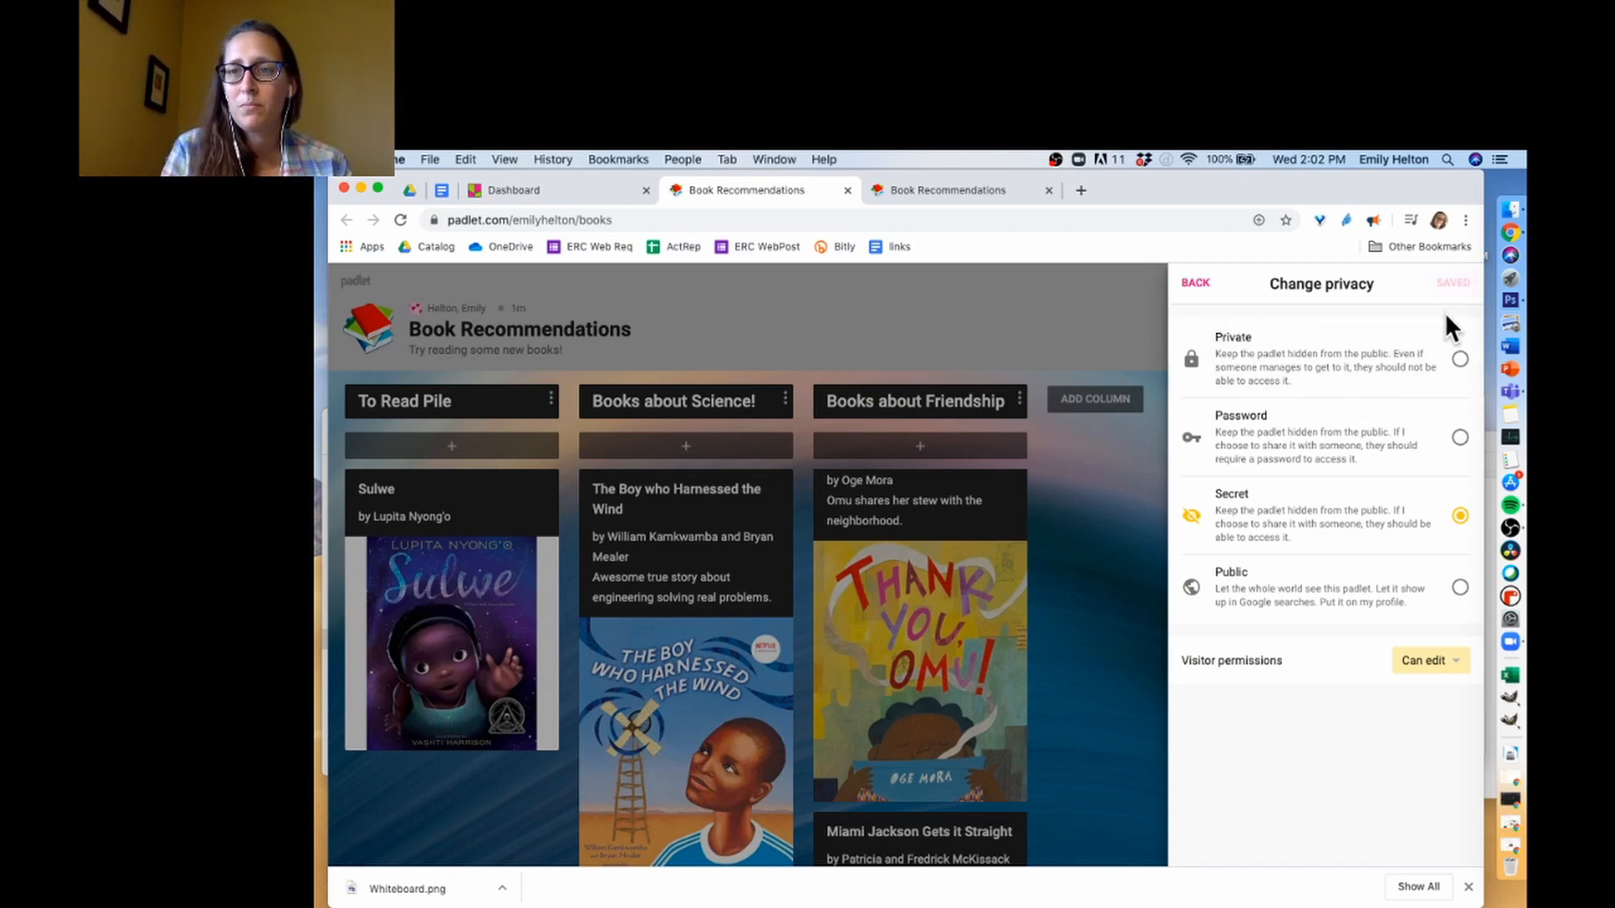
Step: View the form for adding members to the padlet and return to the sharing options
left_click(1197, 284)
left_click(1228, 368)
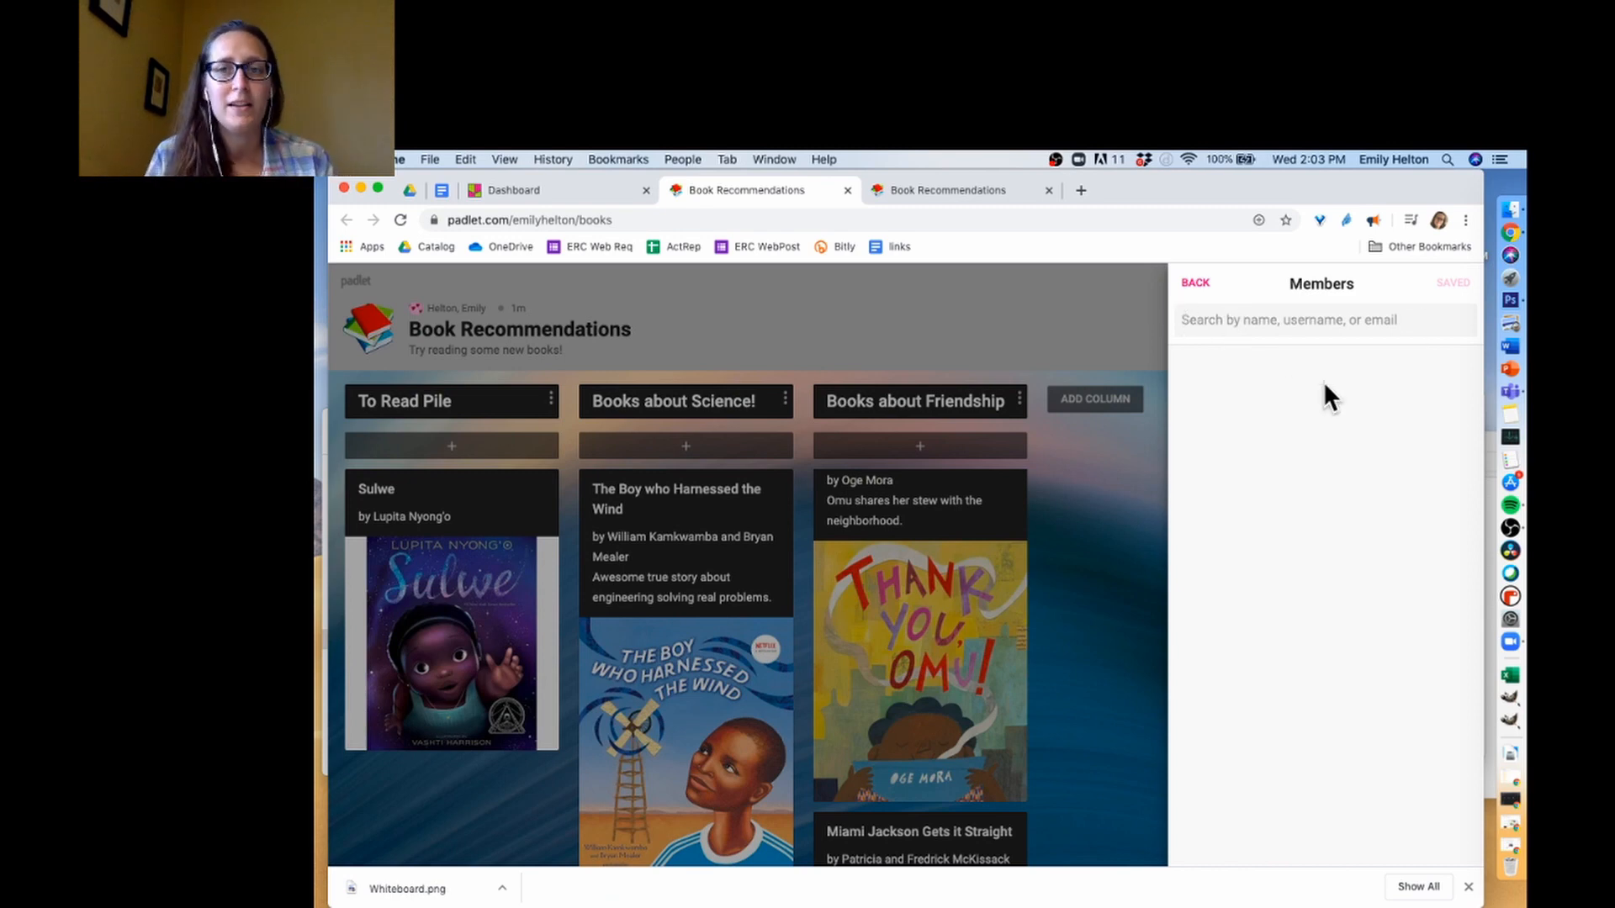
left_click(1196, 284)
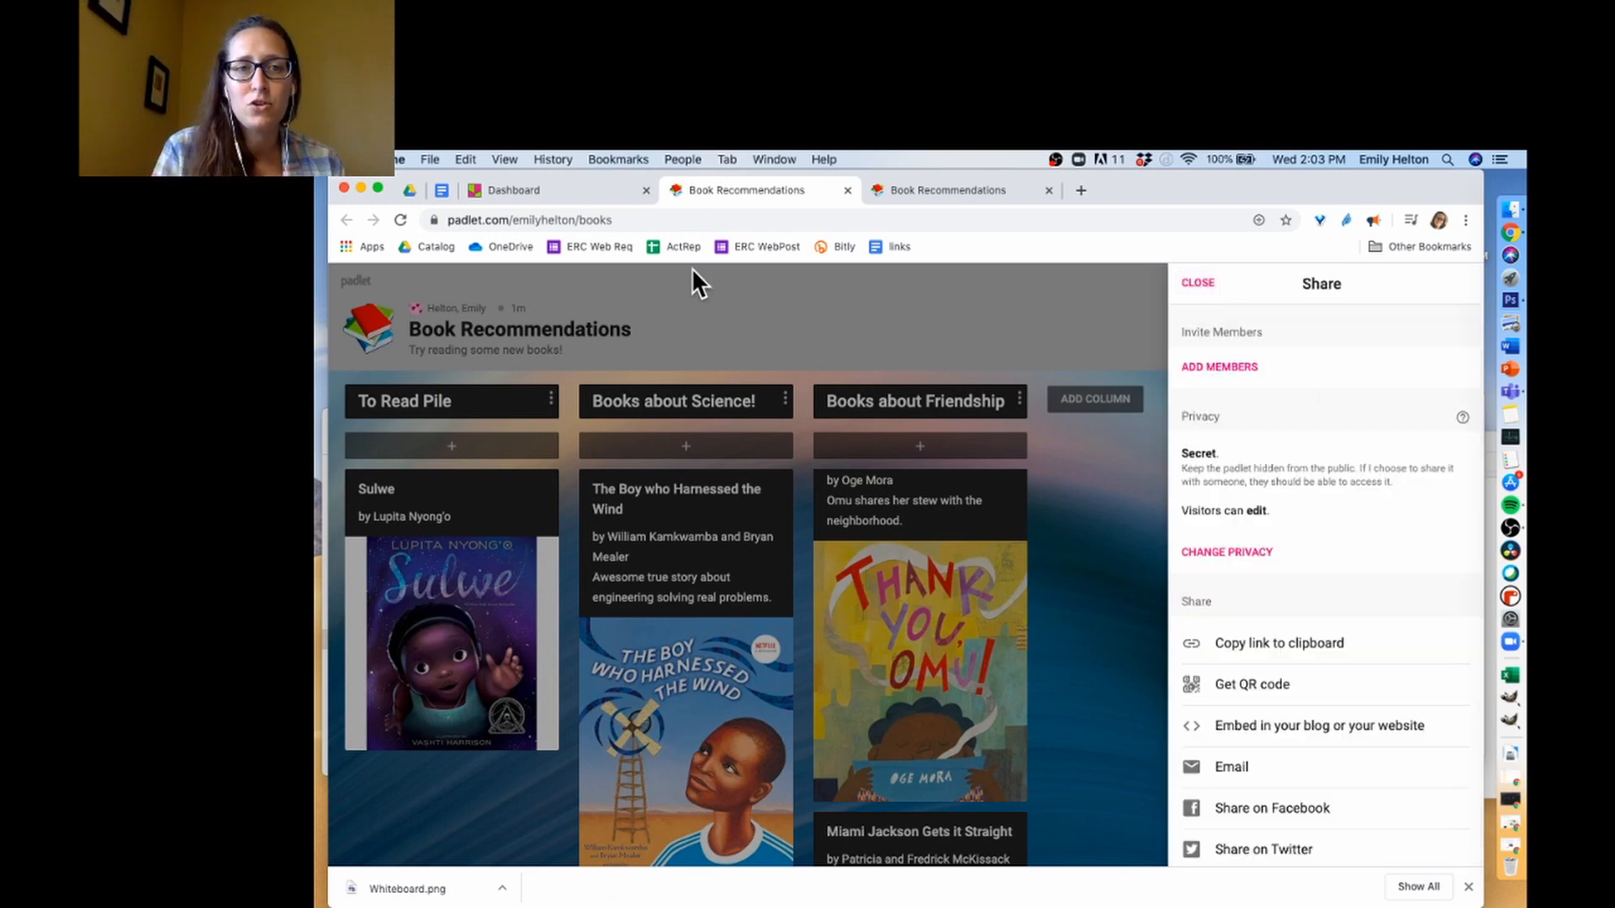
Step: Check the padlets shared with the account on the dashboard, and return to the list of made padlets
left_click(537, 200)
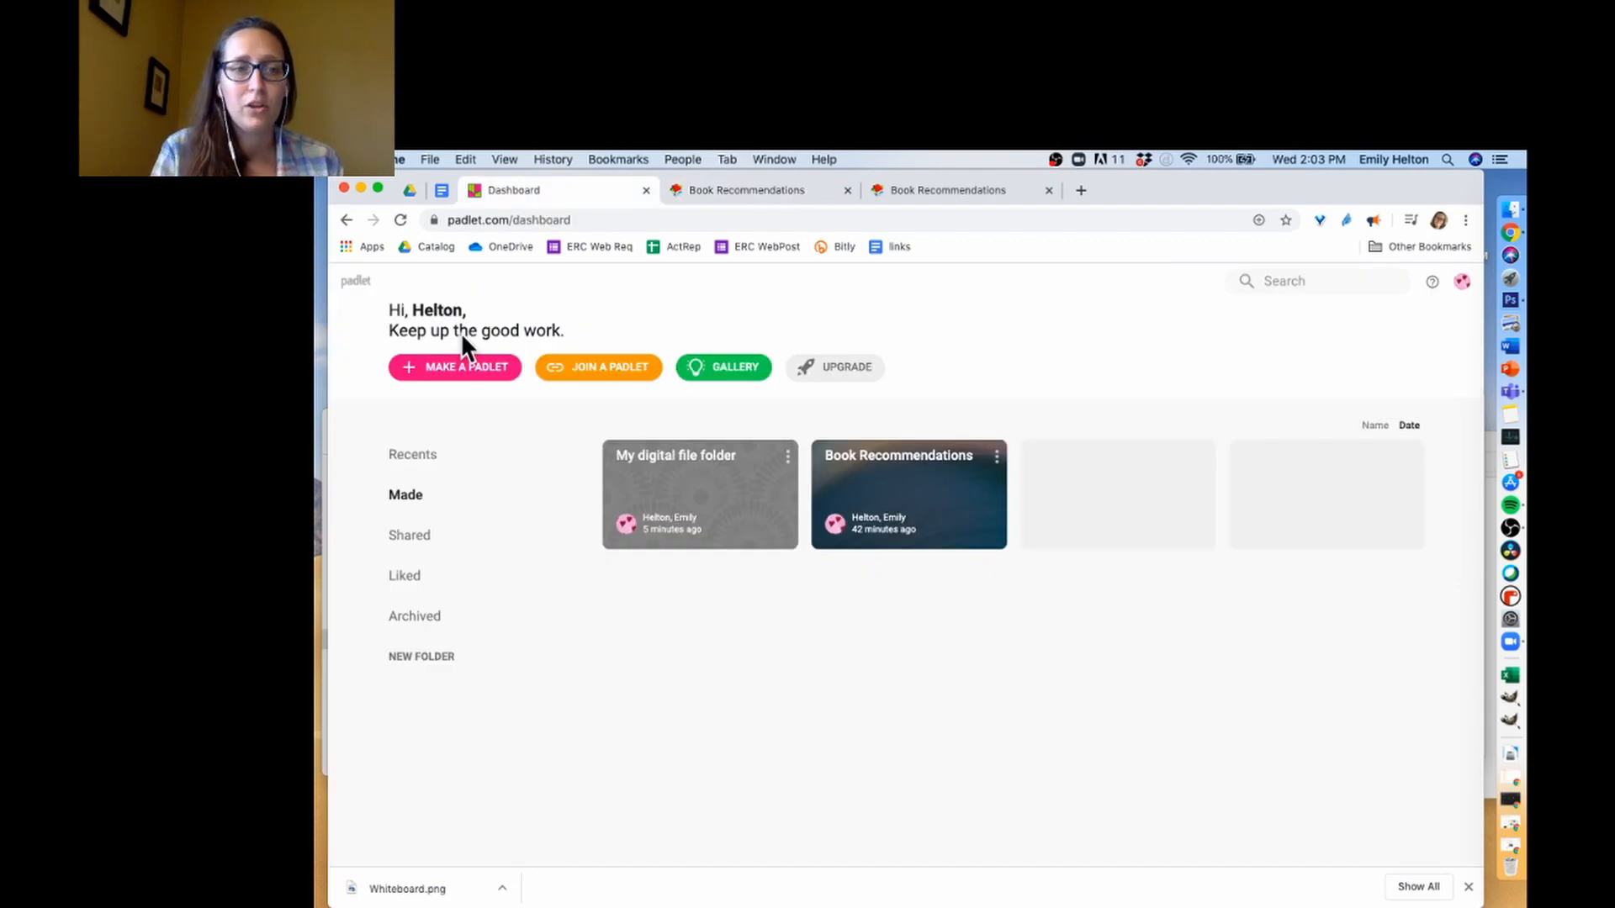
left_click(404, 537)
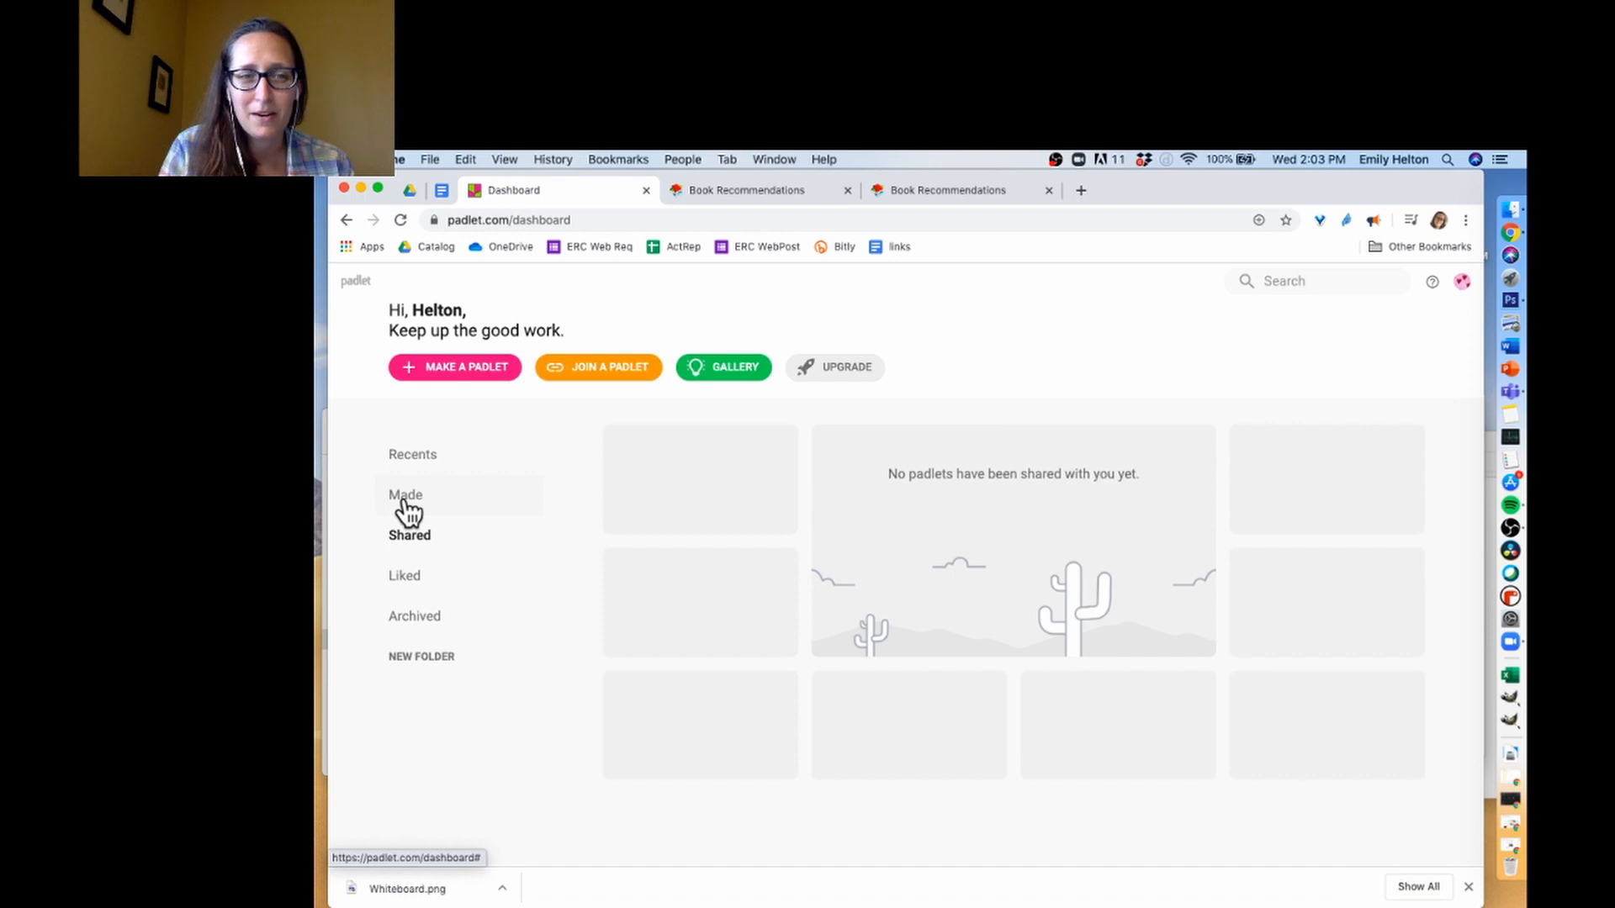
left_click(404, 503)
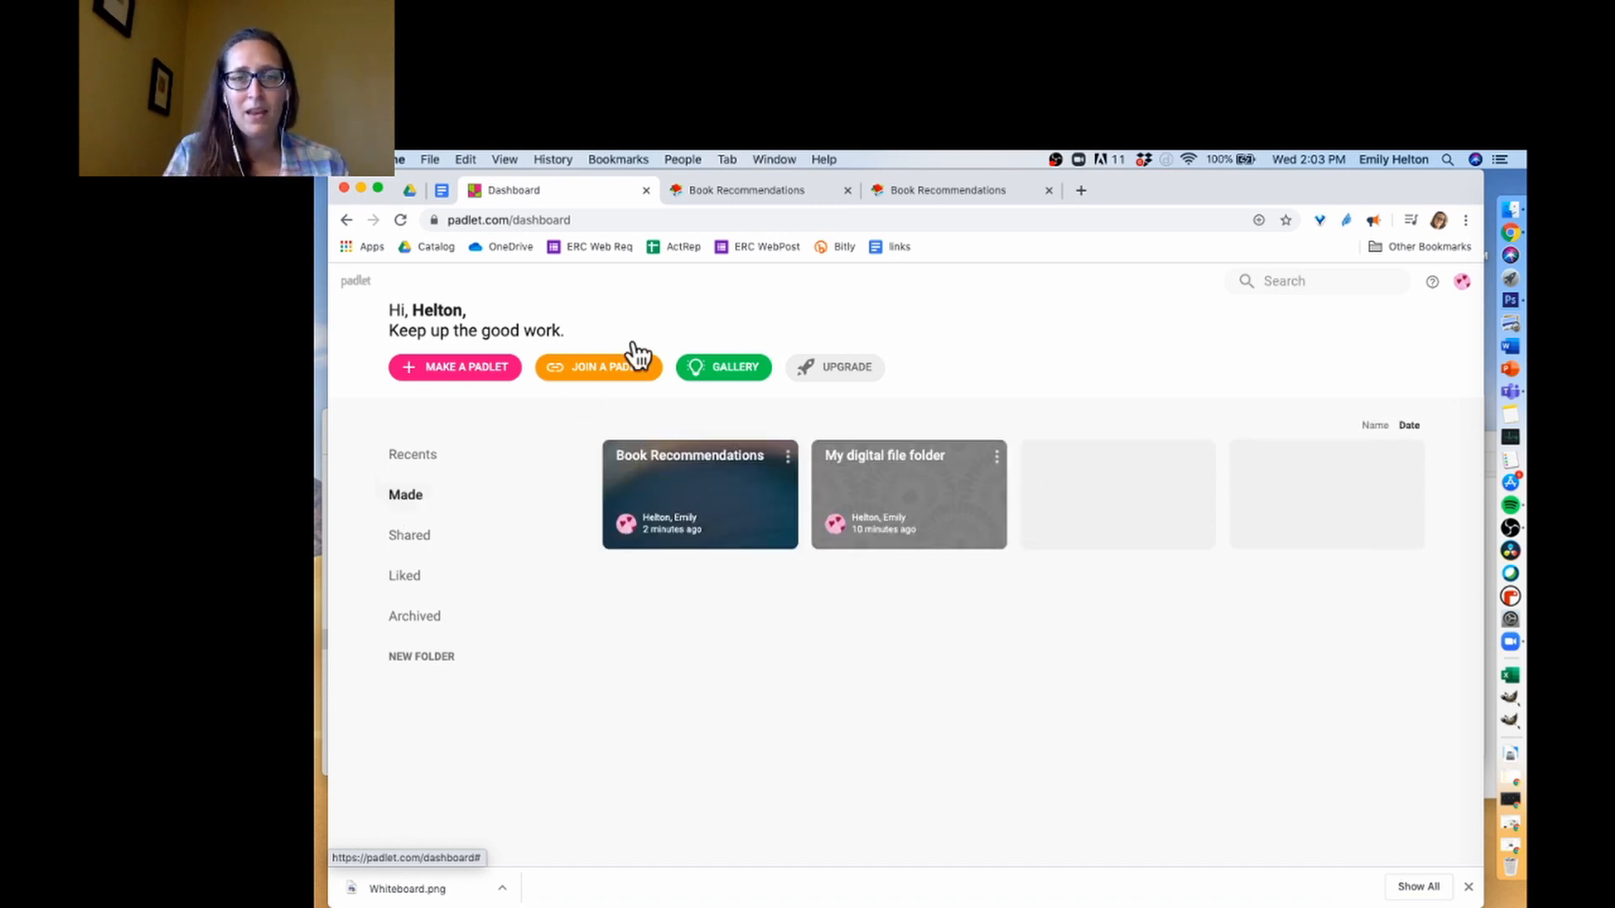
Step: Open the example gallery and view the Senior Prom theme poll, returning to the gallery
left_click(734, 377)
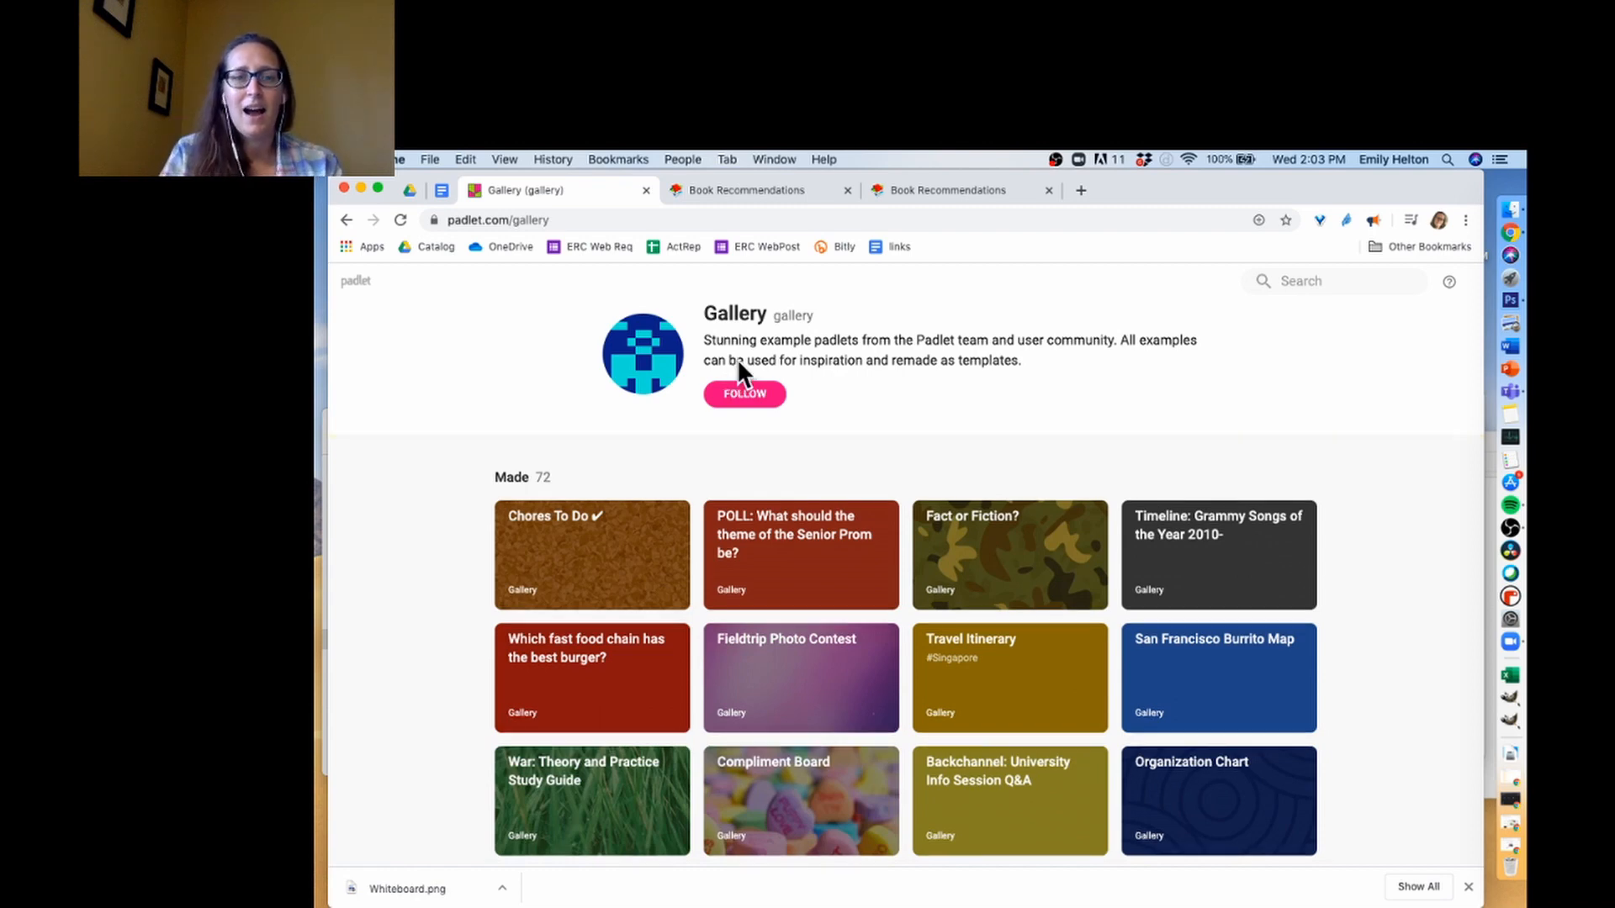
left_click(759, 524)
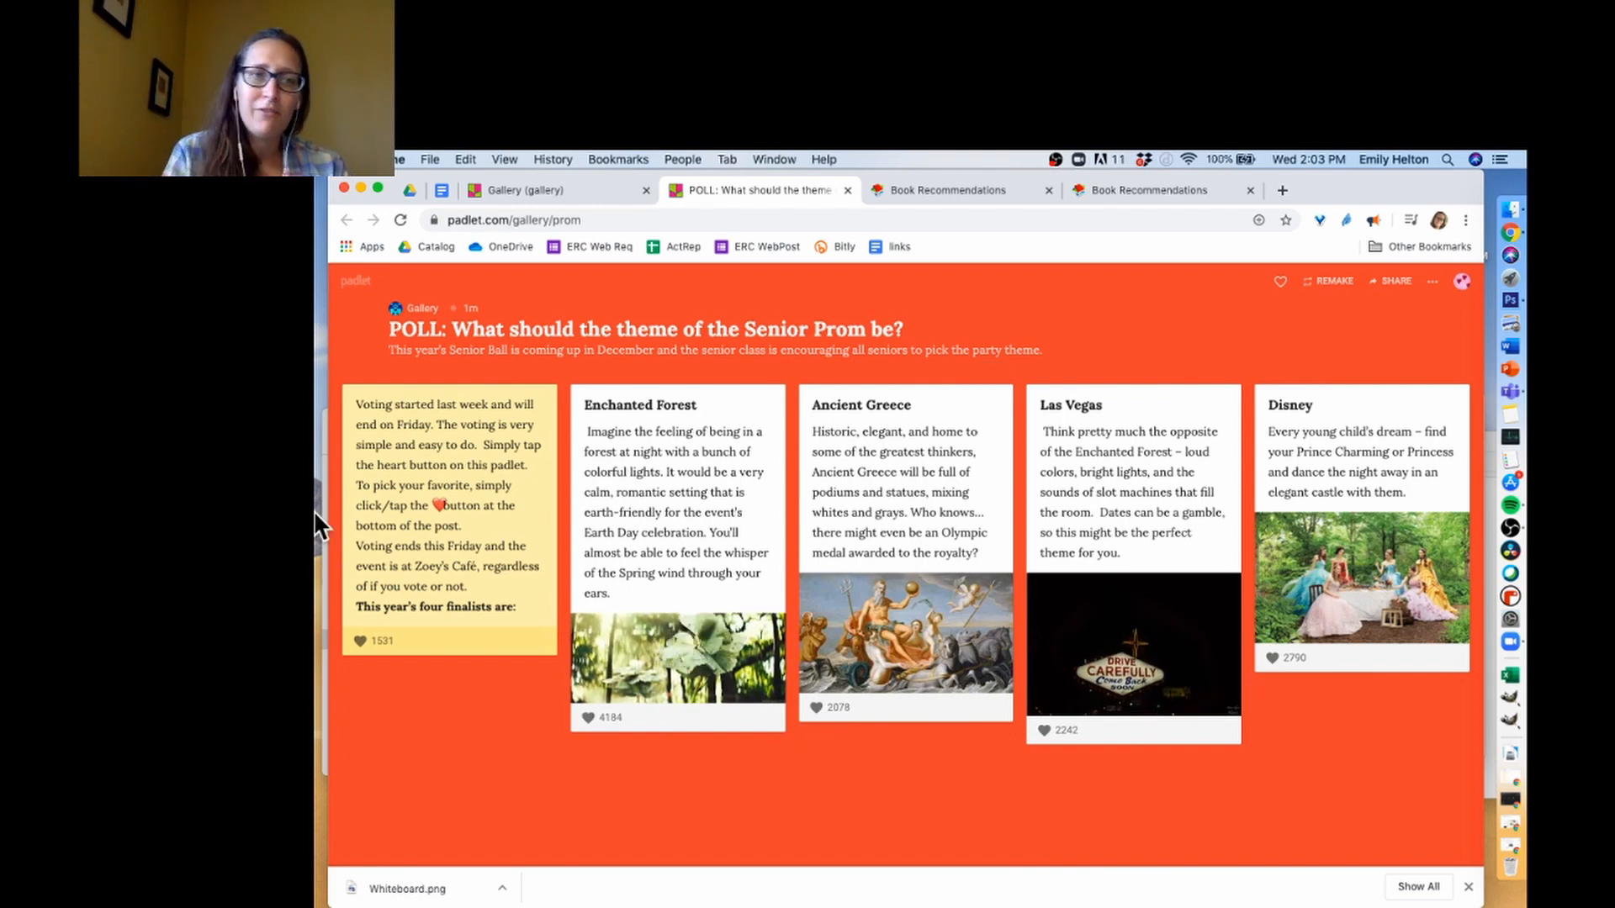
left_click(580, 191)
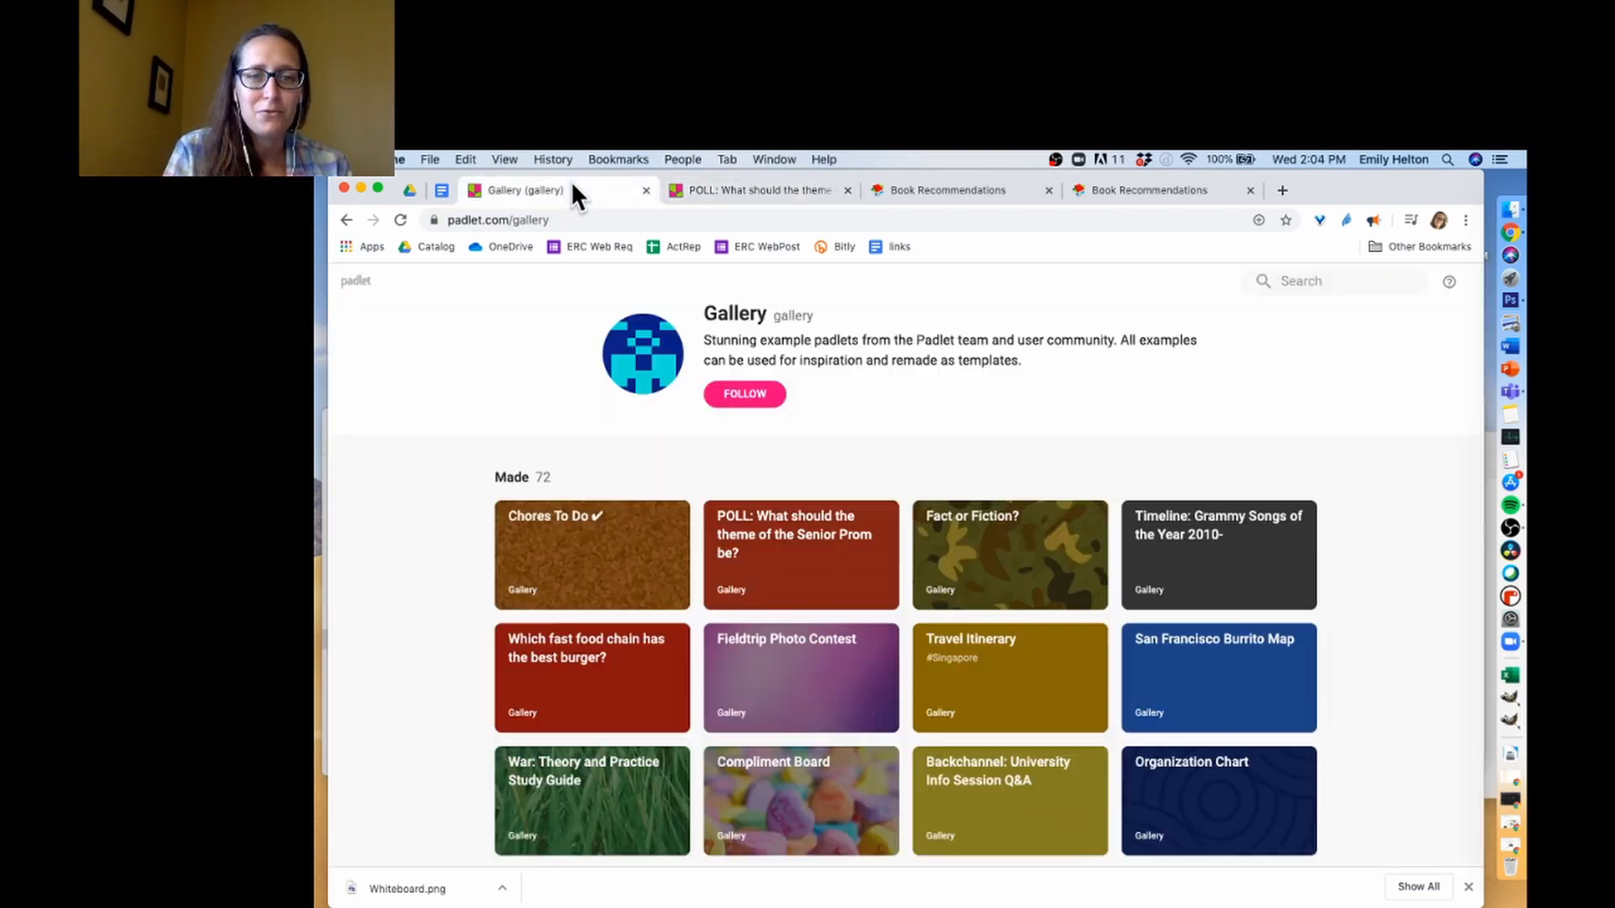
Step: View the Compliment Board example and browse the remaining gallery padlets
scroll(959, 696, "down", 1)
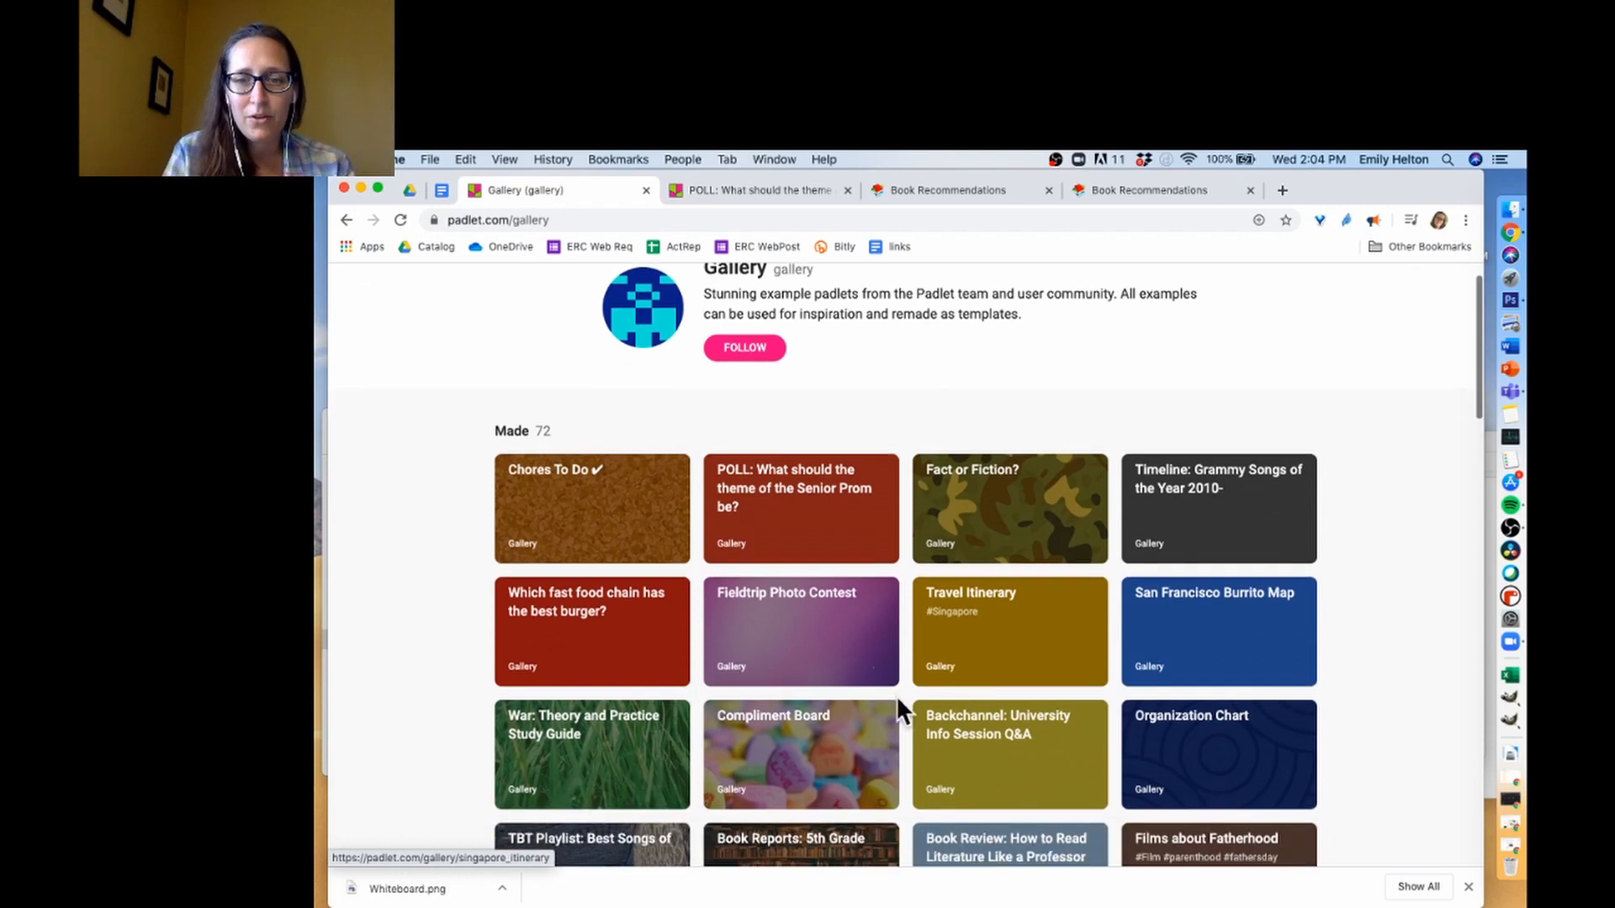
left_click(806, 740)
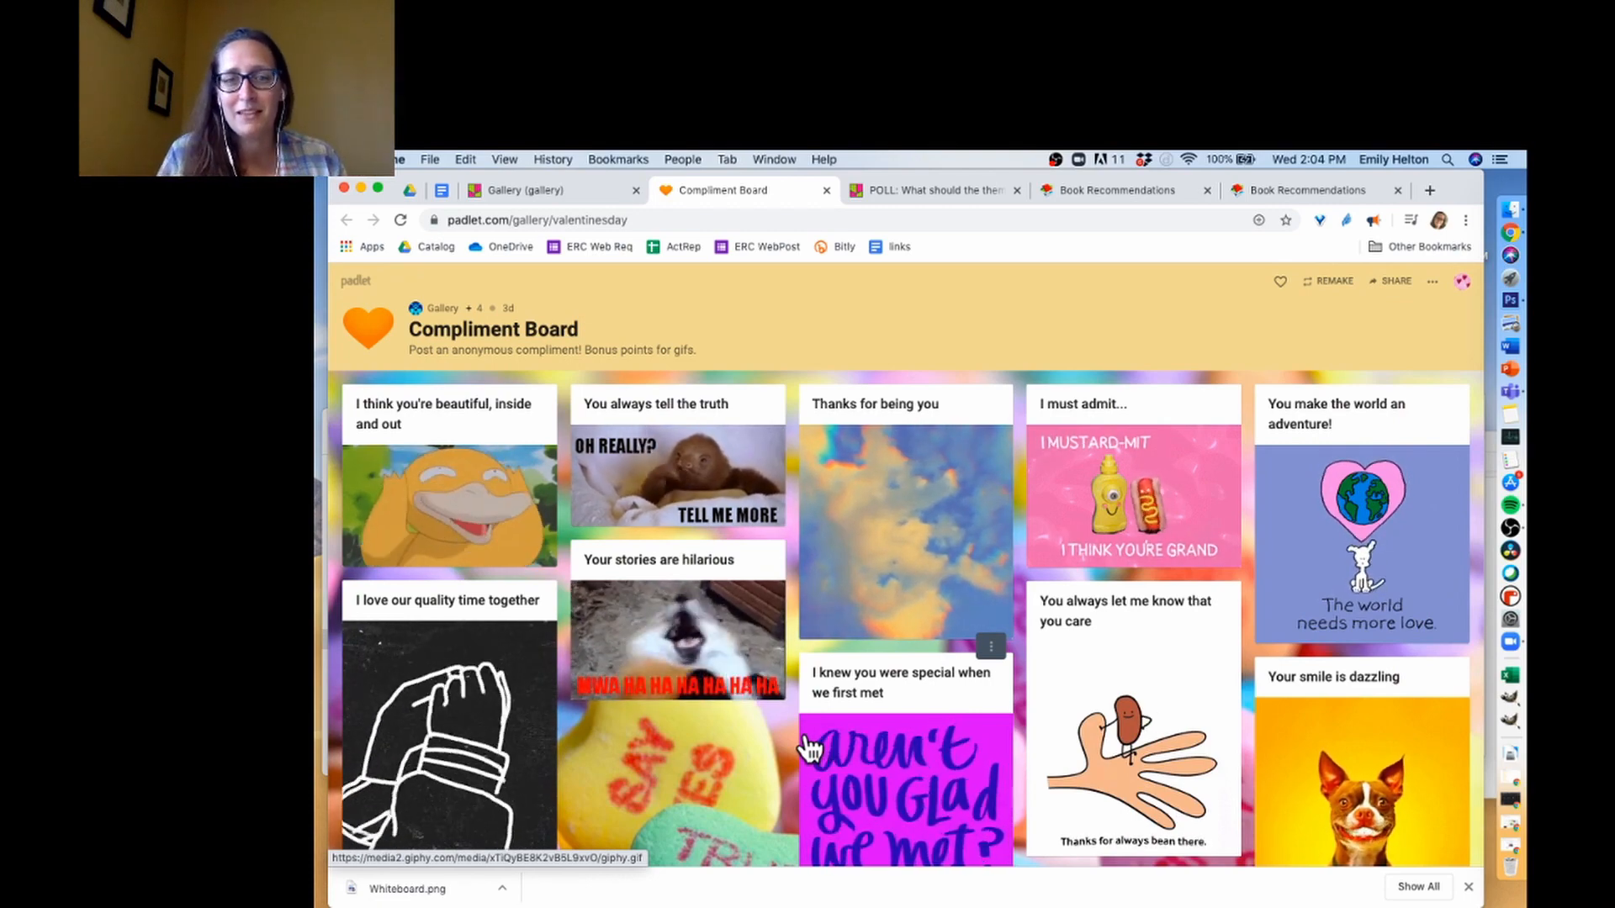
left_click(504, 190)
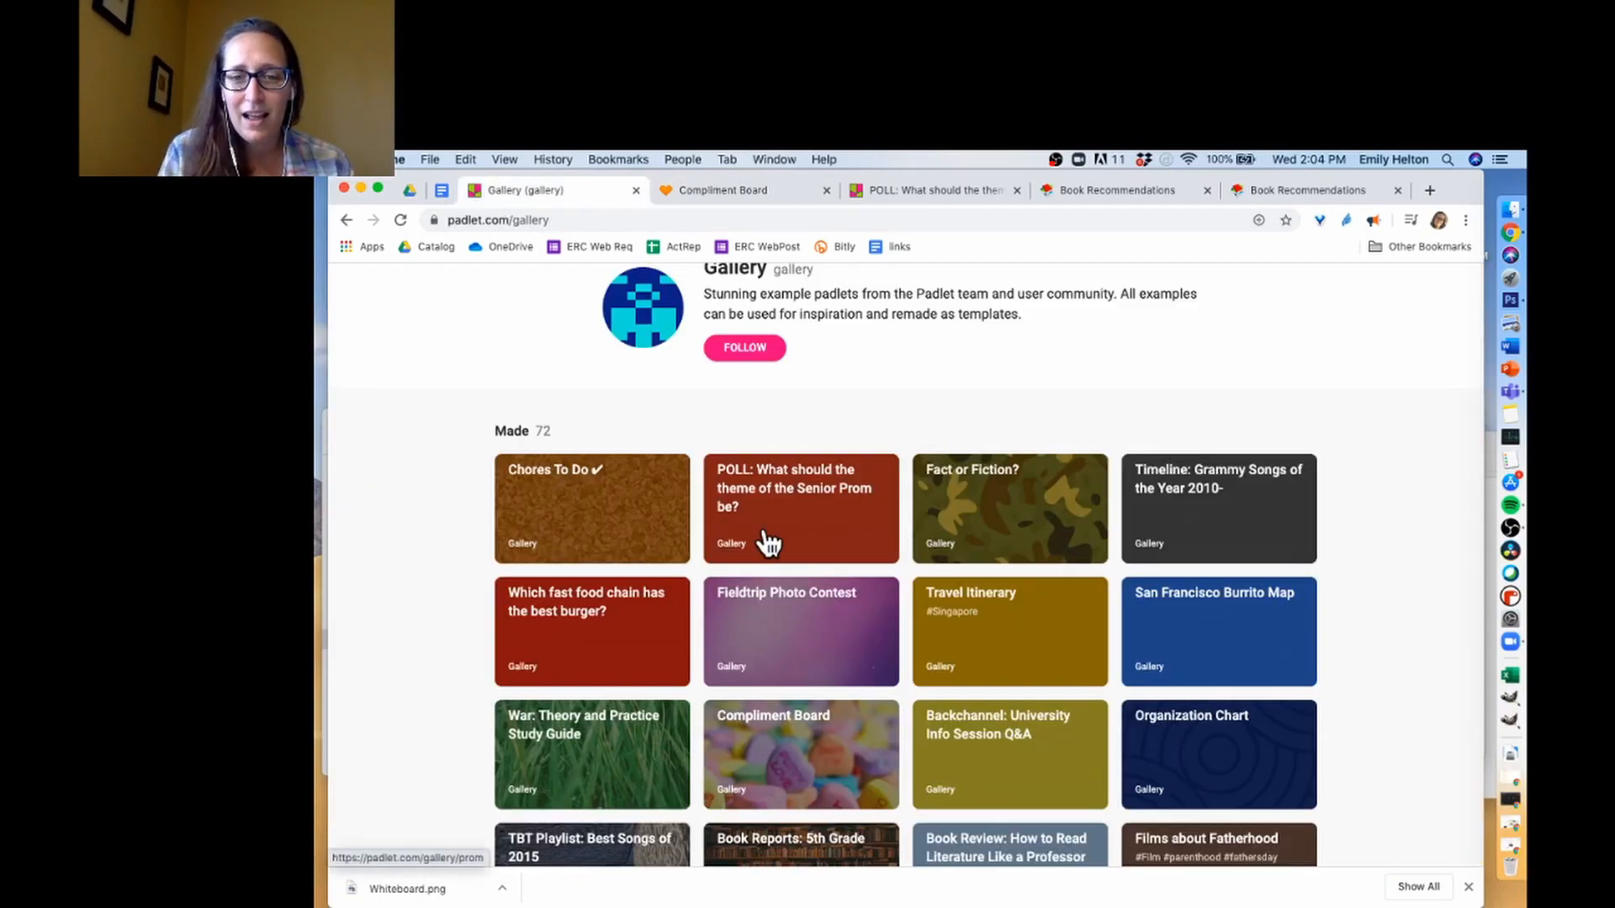
scroll(766, 542, "down", 5)
scroll(768, 543, "up", 5)
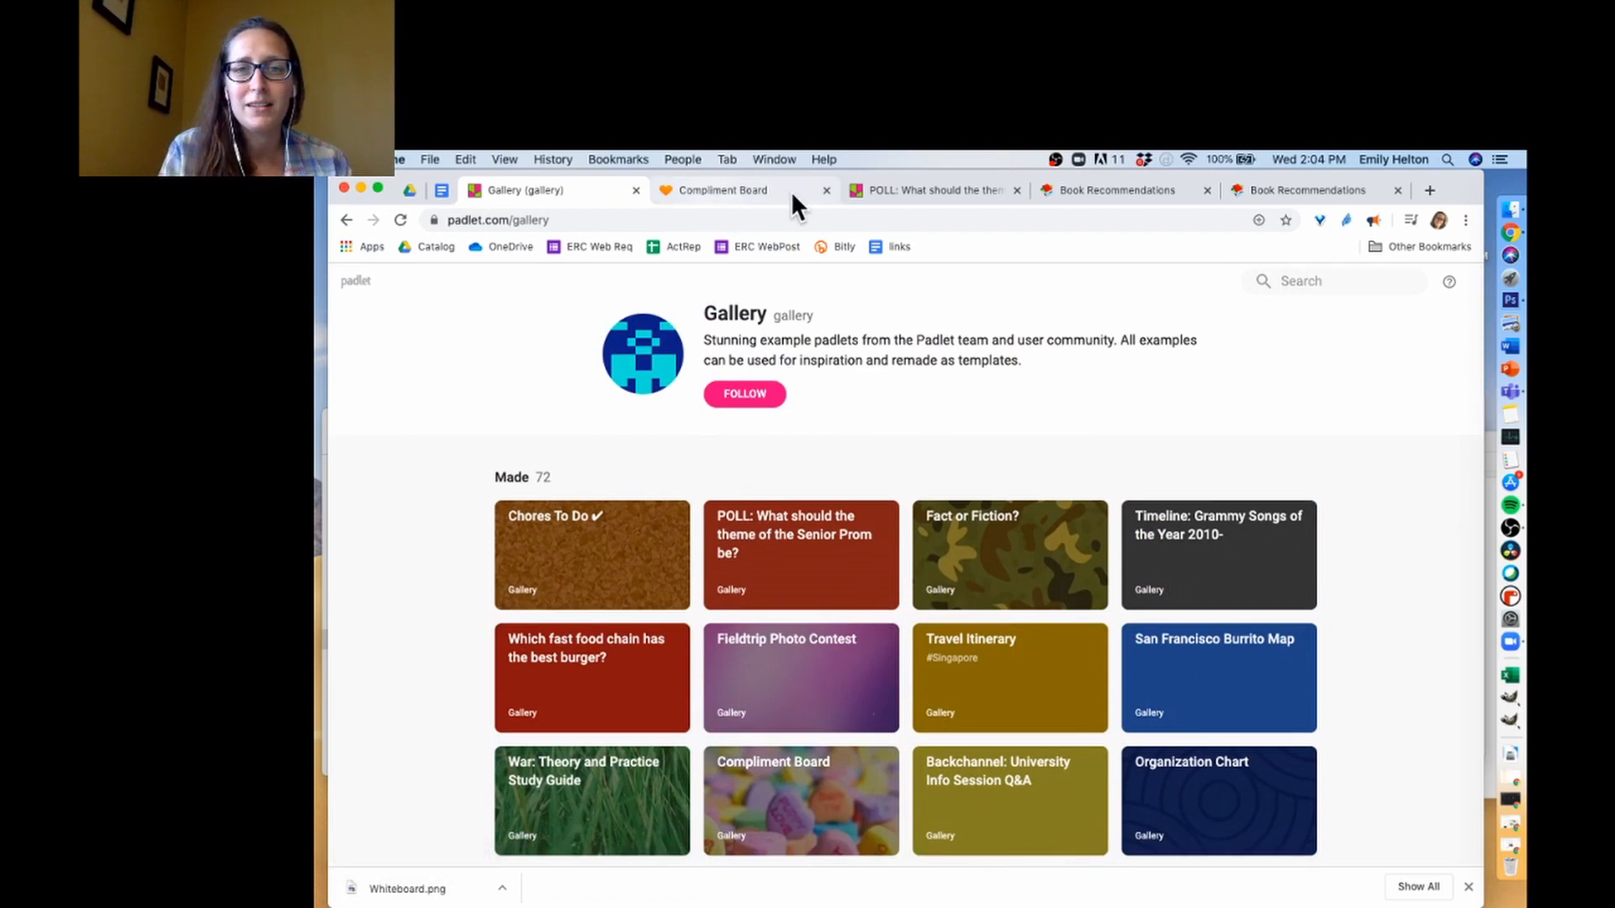
Step: Open the My digital file folder padlet from the dashboard and reposition the Multiplication Chart post beside the You did it! post
left_click(345, 220)
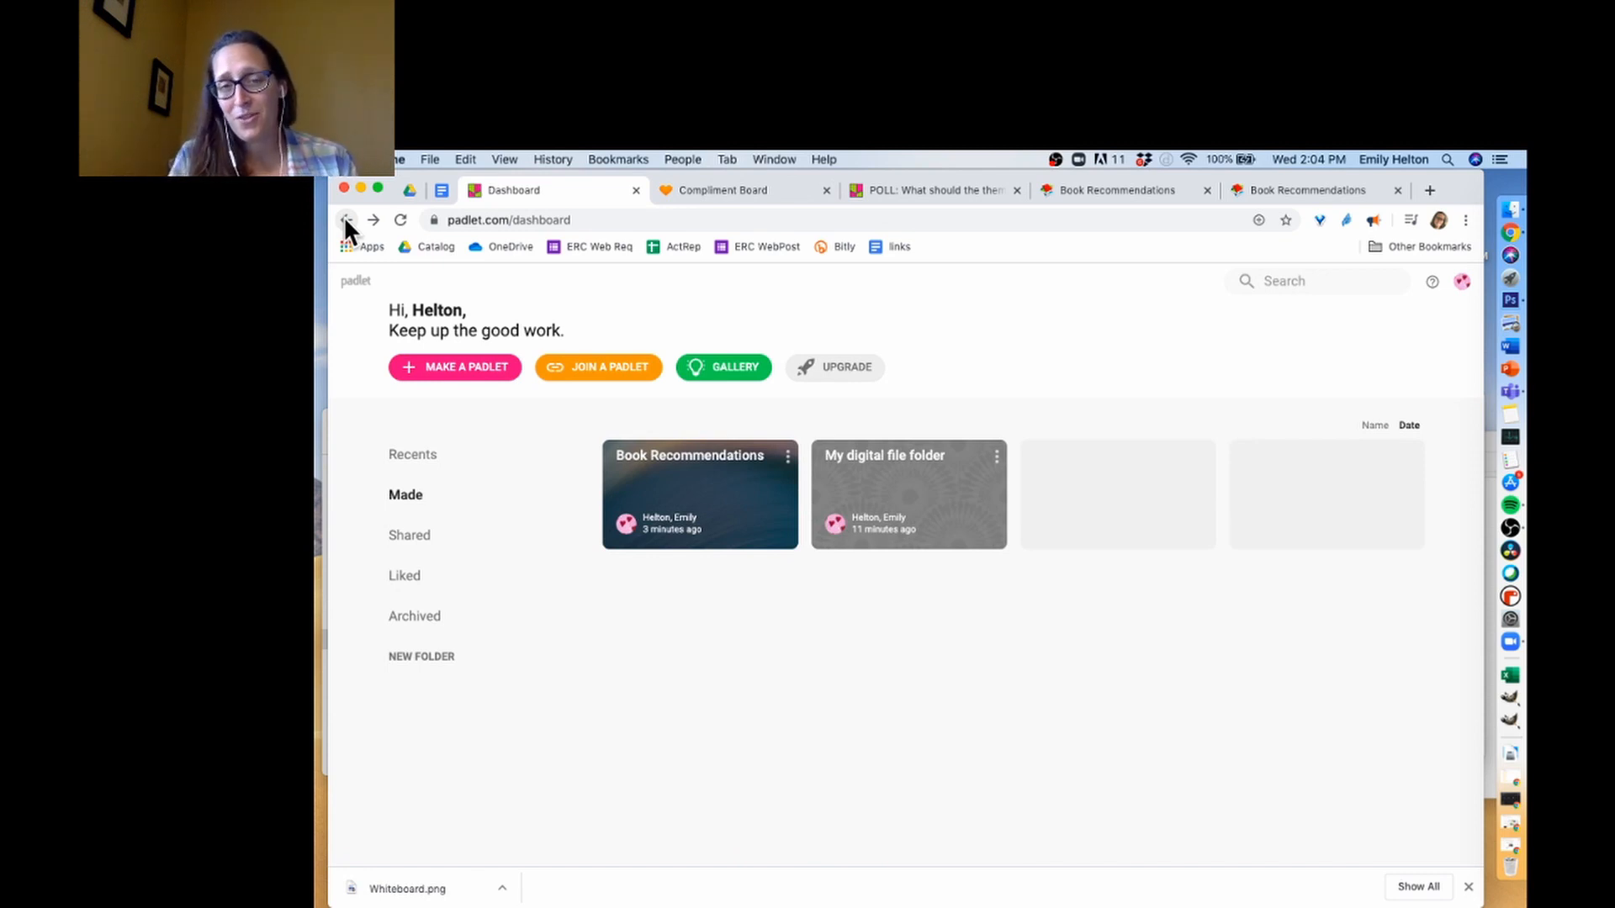
left_click(919, 480)
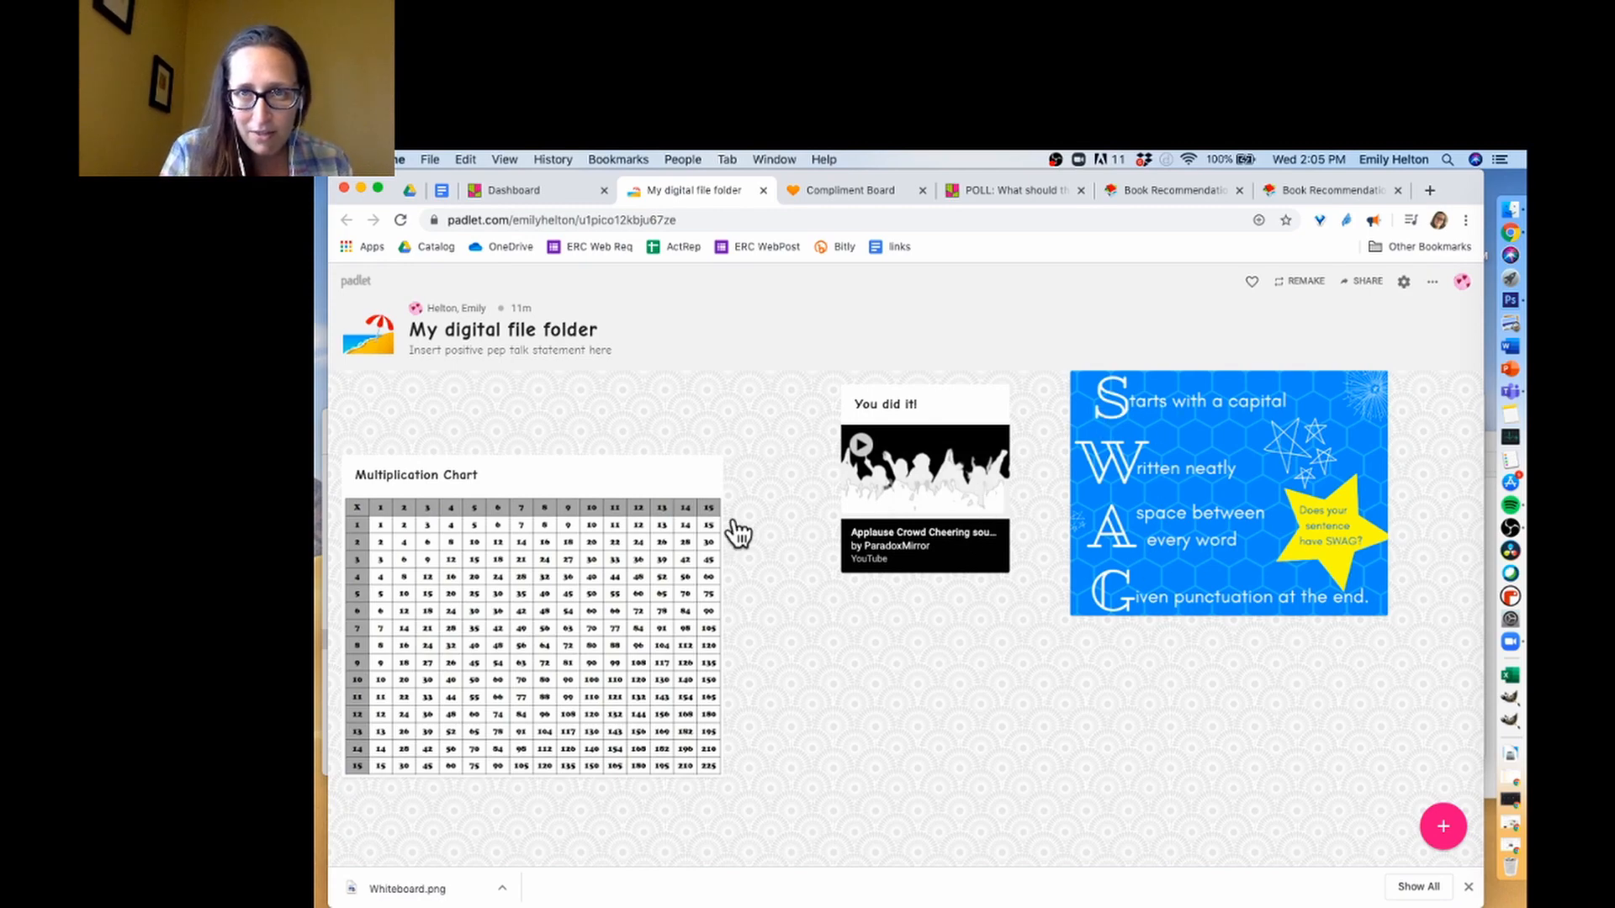
left_click_drag(638, 663, 642, 785)
scroll(679, 685, "down", 3)
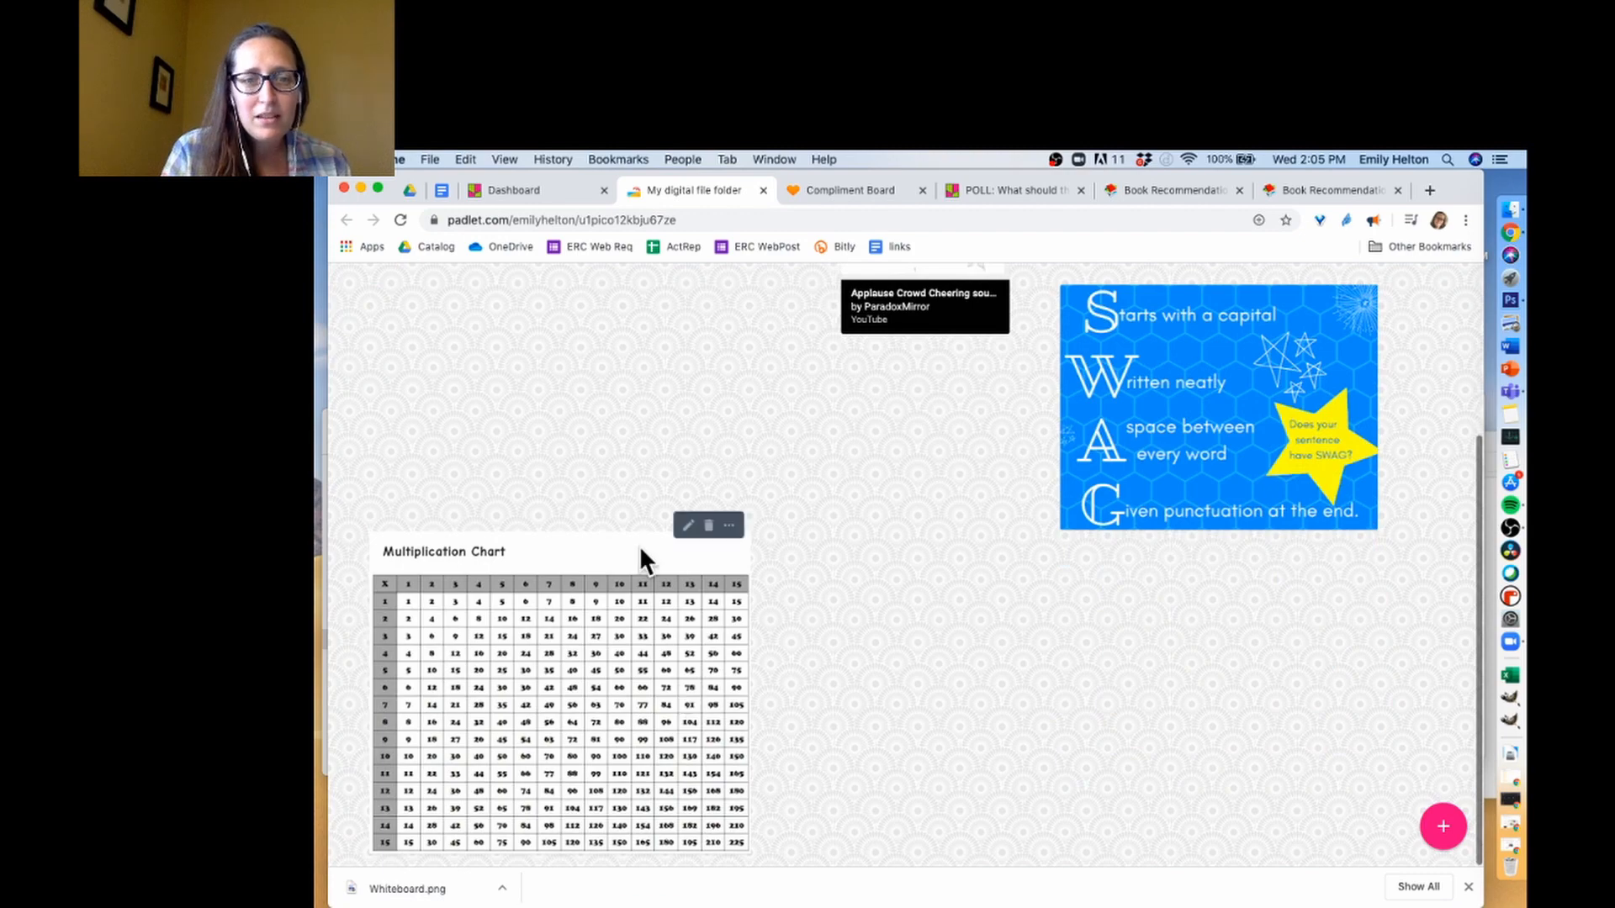
left_click_drag(642, 559, 642, 768)
scroll(694, 609, "down", 1)
scroll(695, 609, "down", 2)
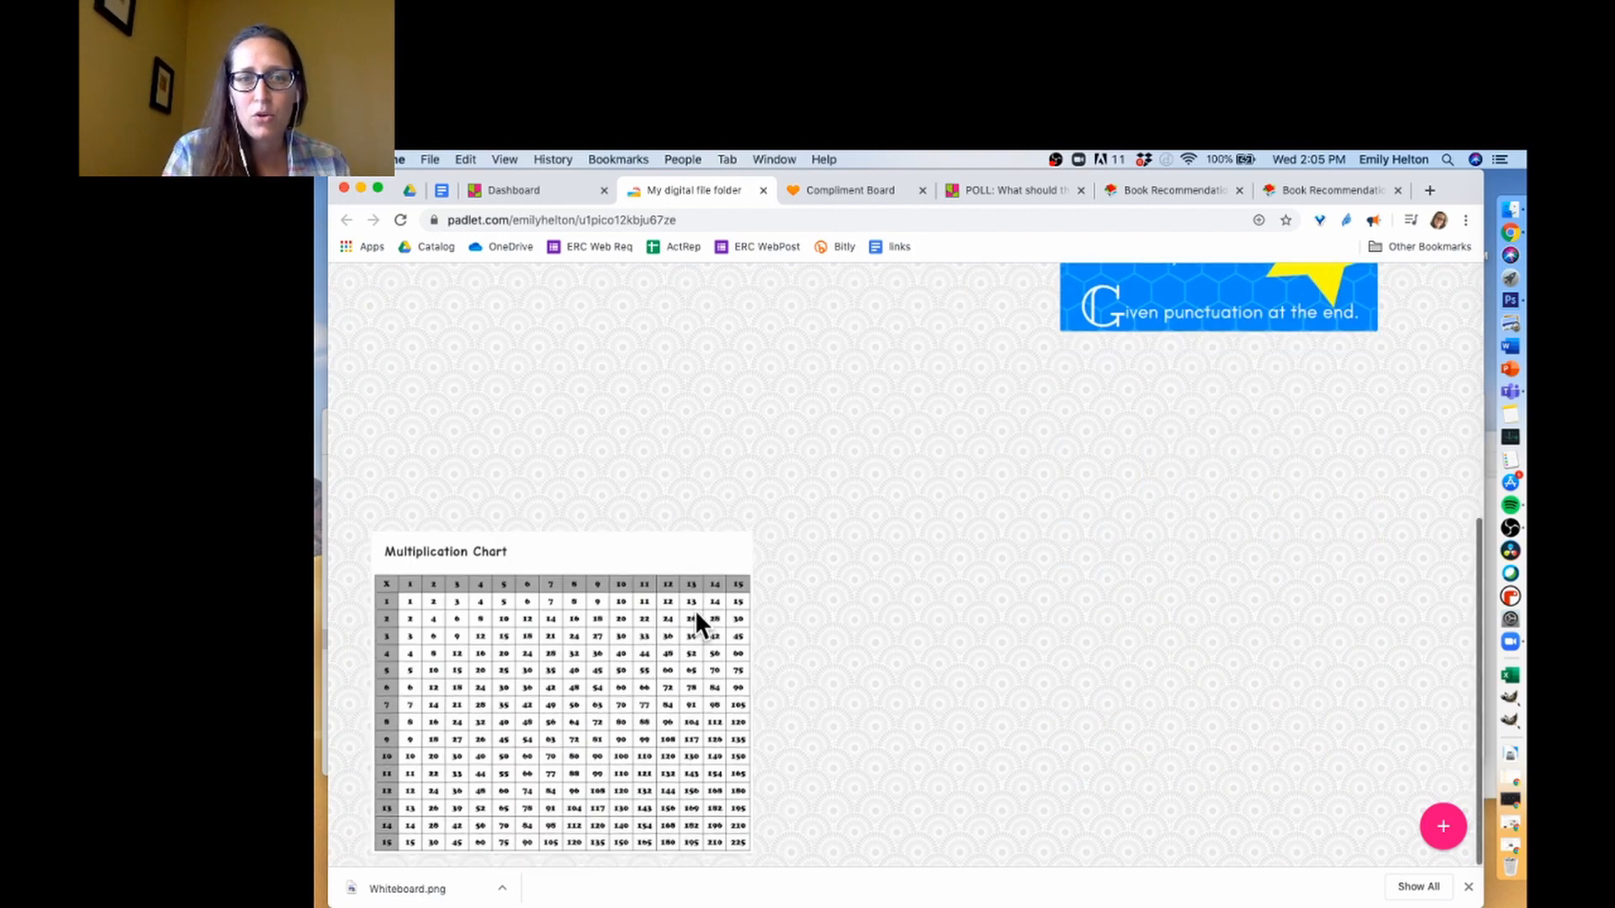
scroll(652, 508, "up", 5)
left_click_drag(667, 558, 652, 496)
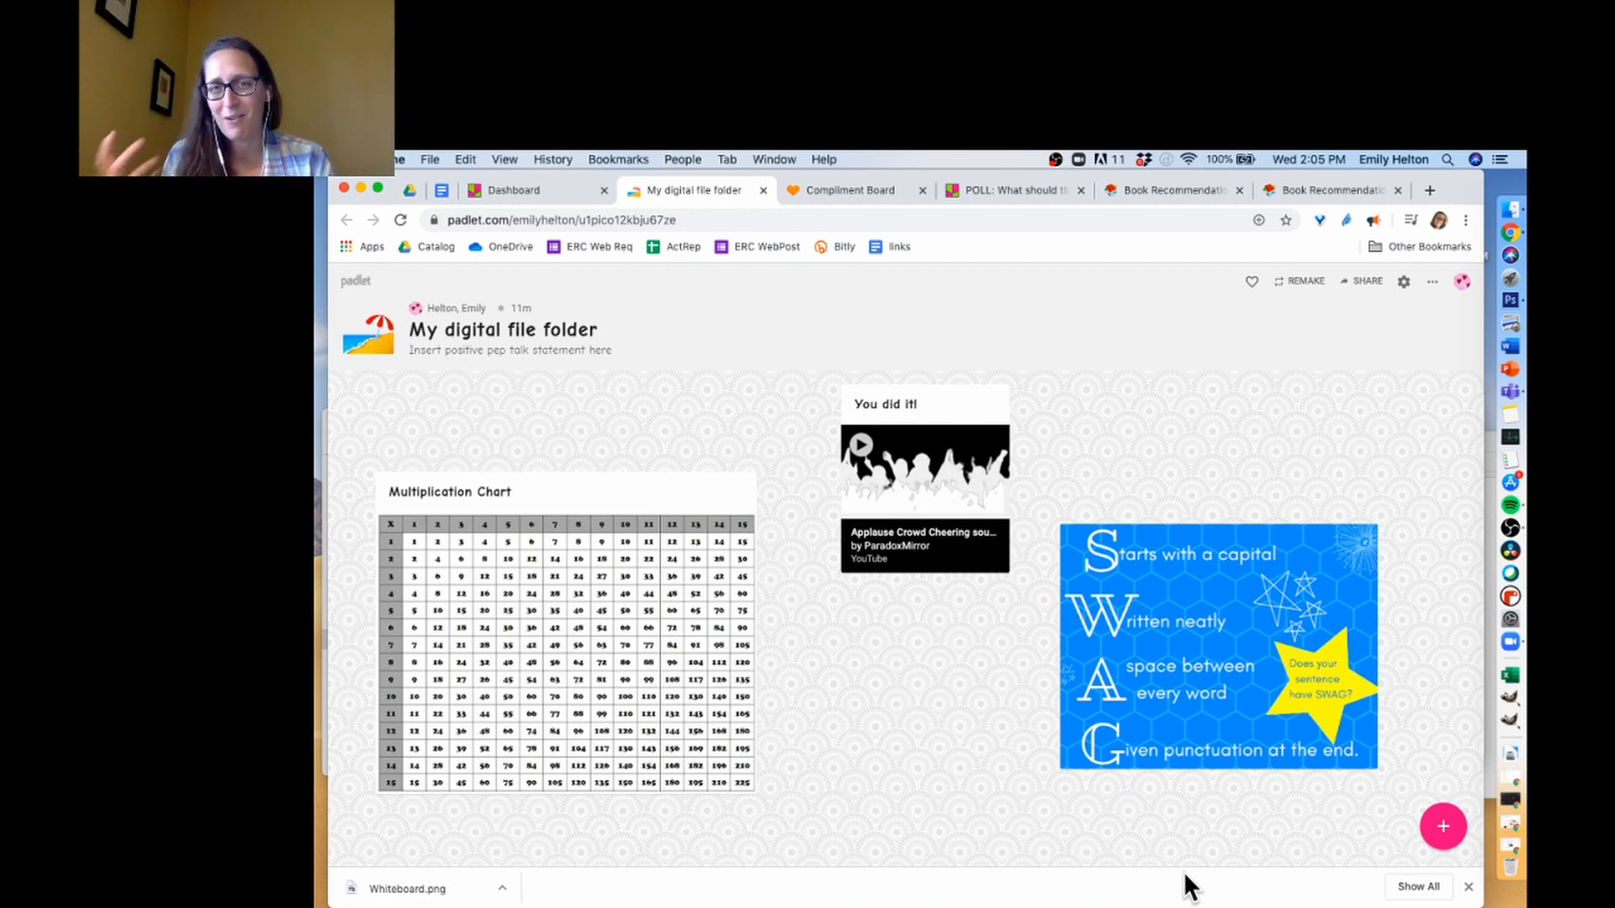
Step: View the SWAG infographic enlarged, close it, and shrink its post to a small thumbnail
left_click(1097, 738)
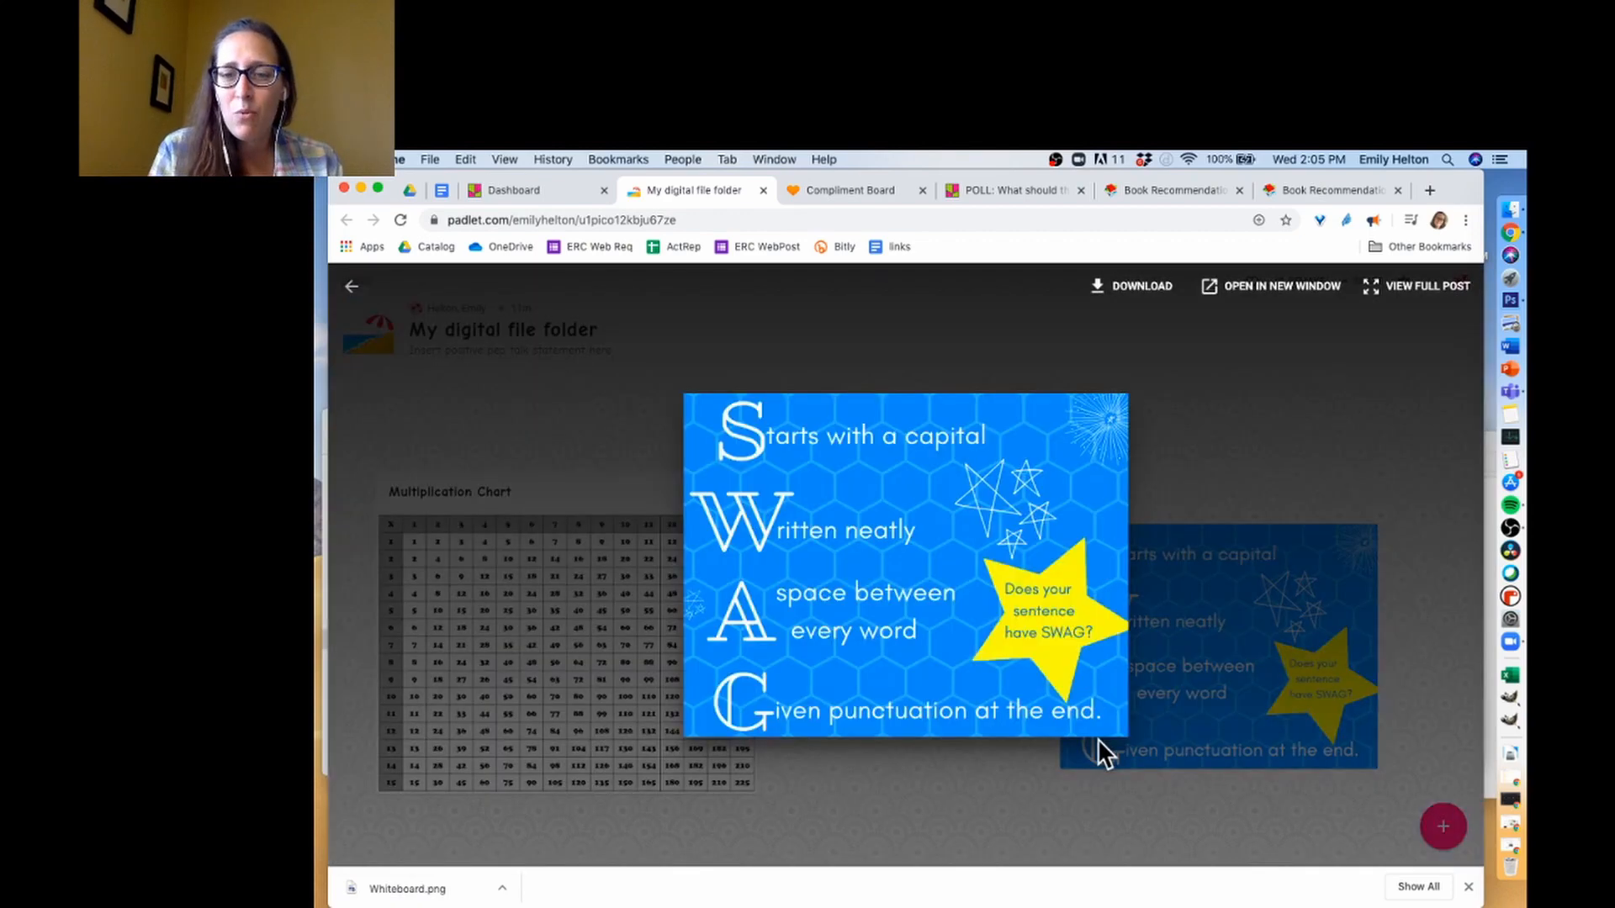
left_click(1036, 834)
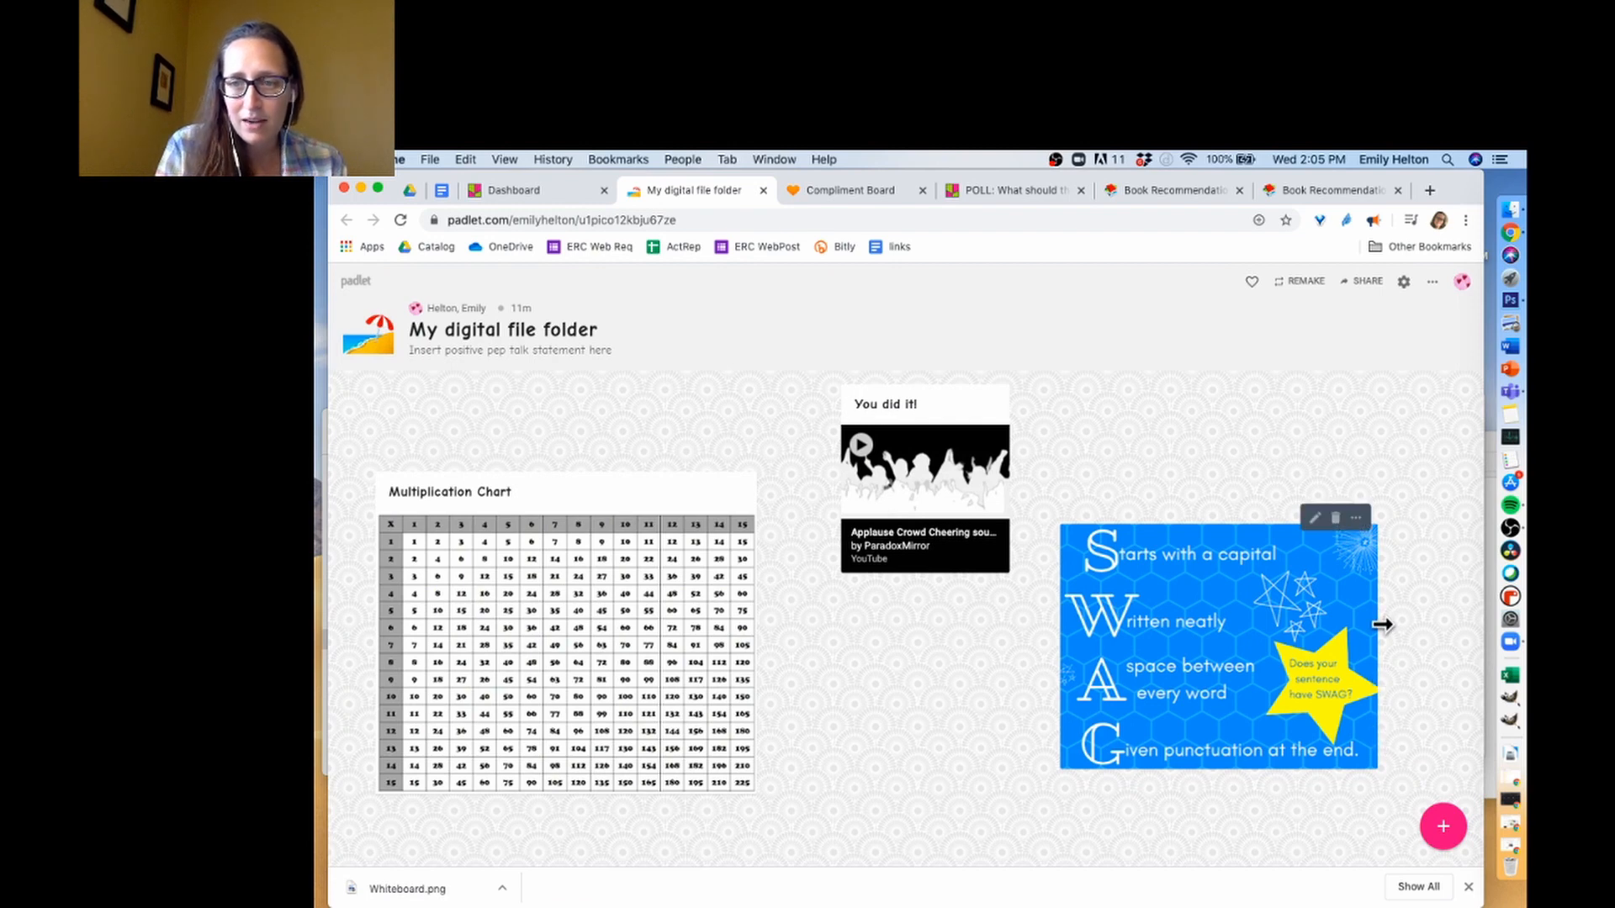
left_click_drag(1382, 627, 1280, 461)
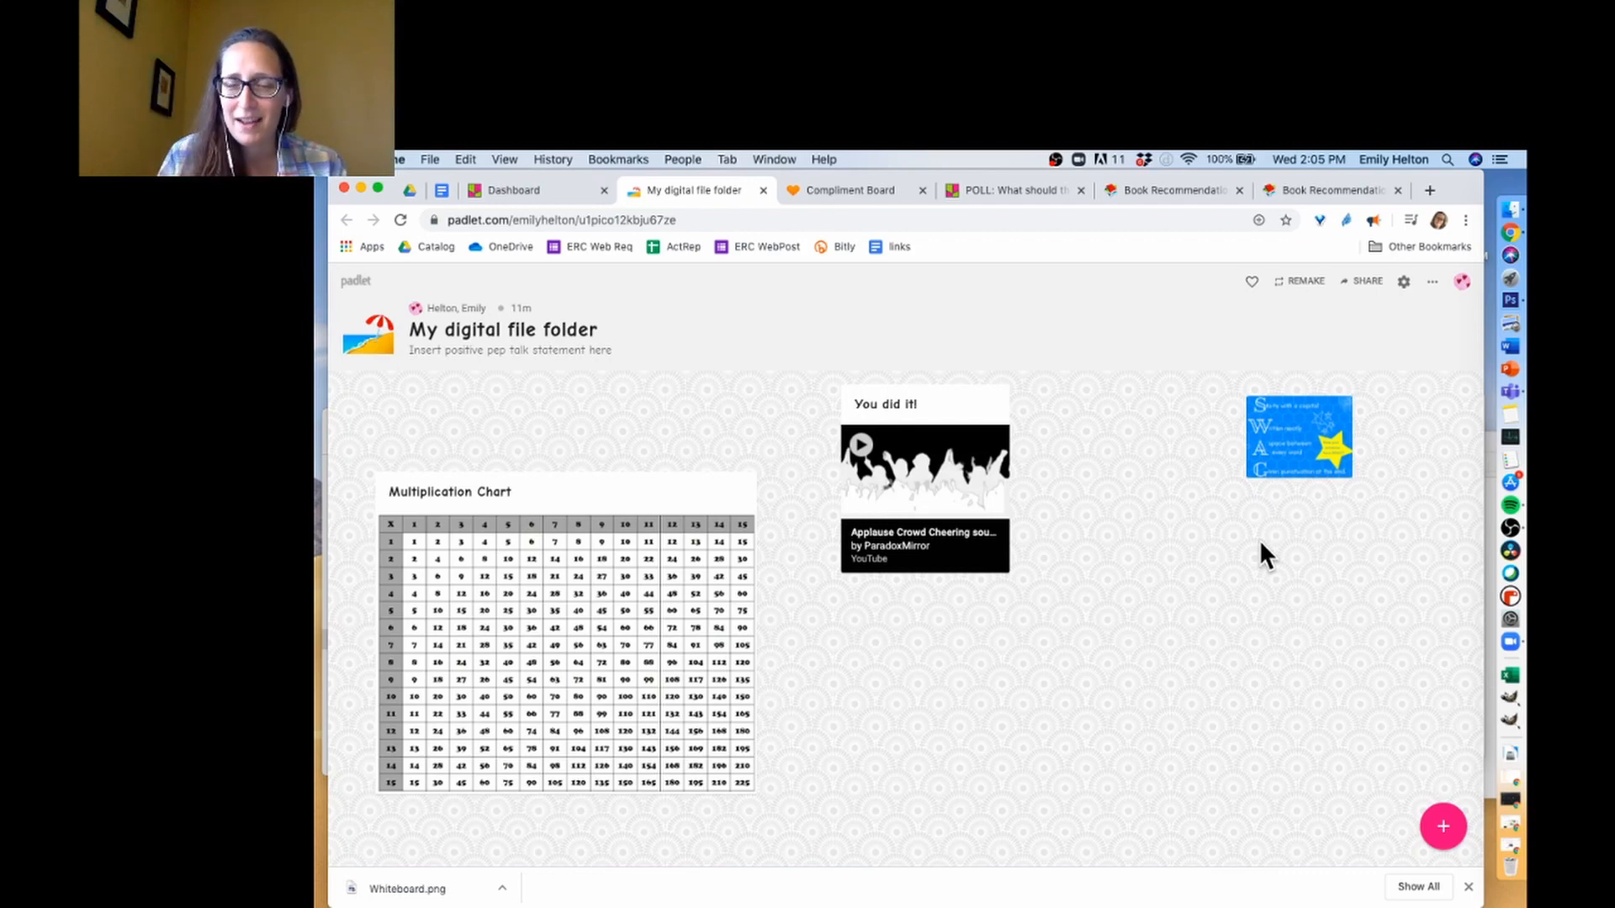
Step: Move the SWAG thumbnail to the lower edge of the visible board and view its enlarged image, closing it again
mouse_move(1297, 459)
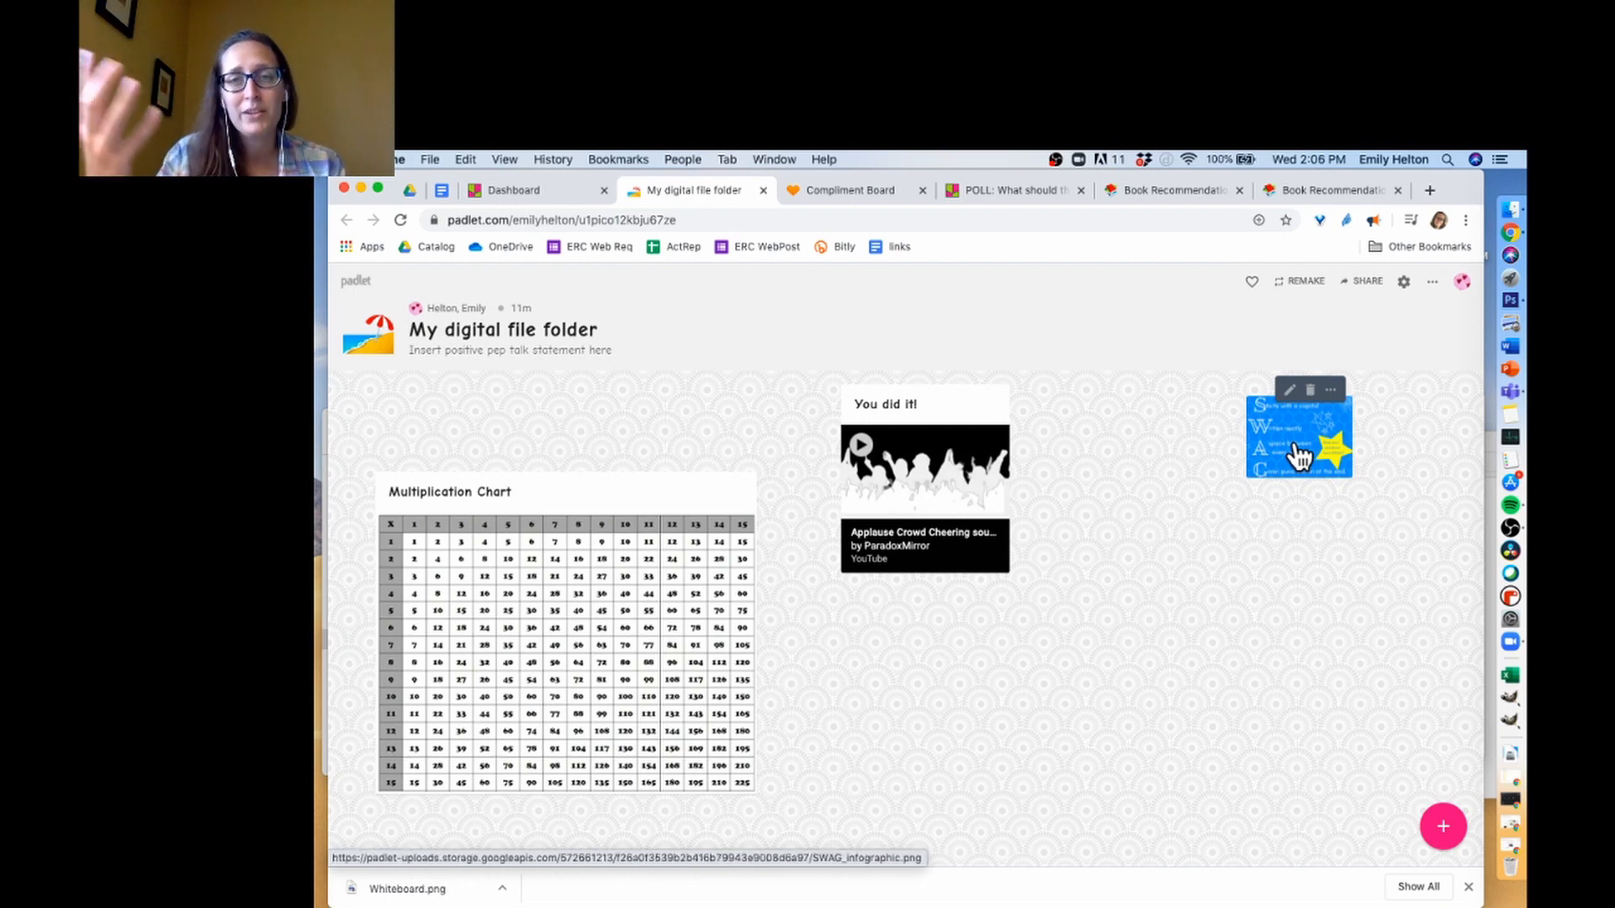
left_click_drag(1300, 457, 1211, 828)
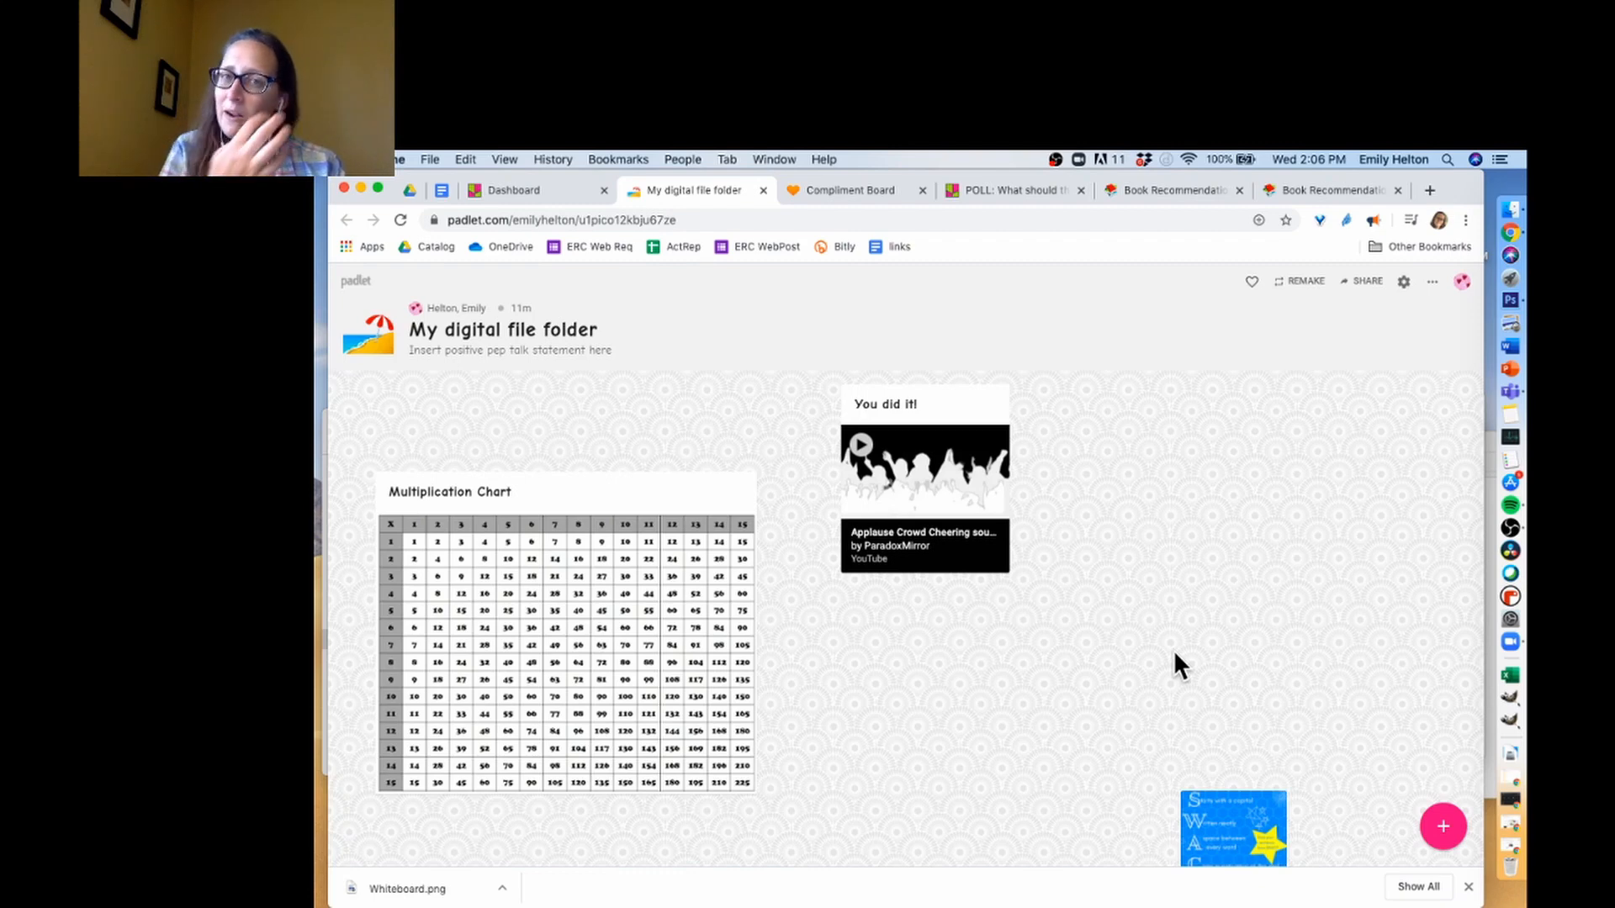
left_click(1221, 829)
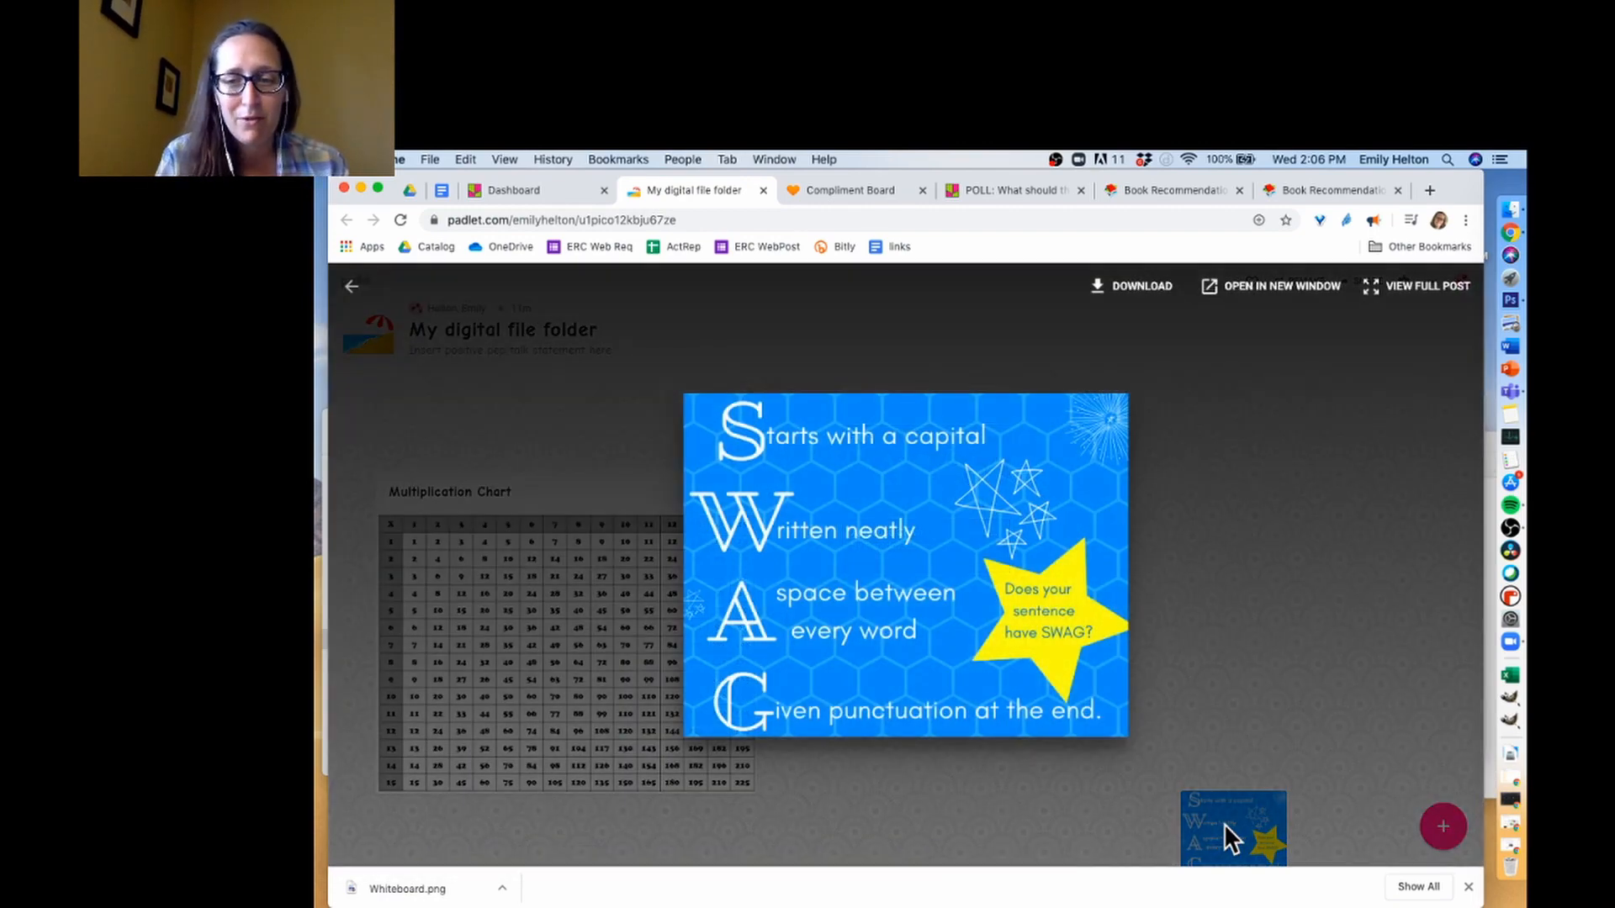
left_click(1314, 790)
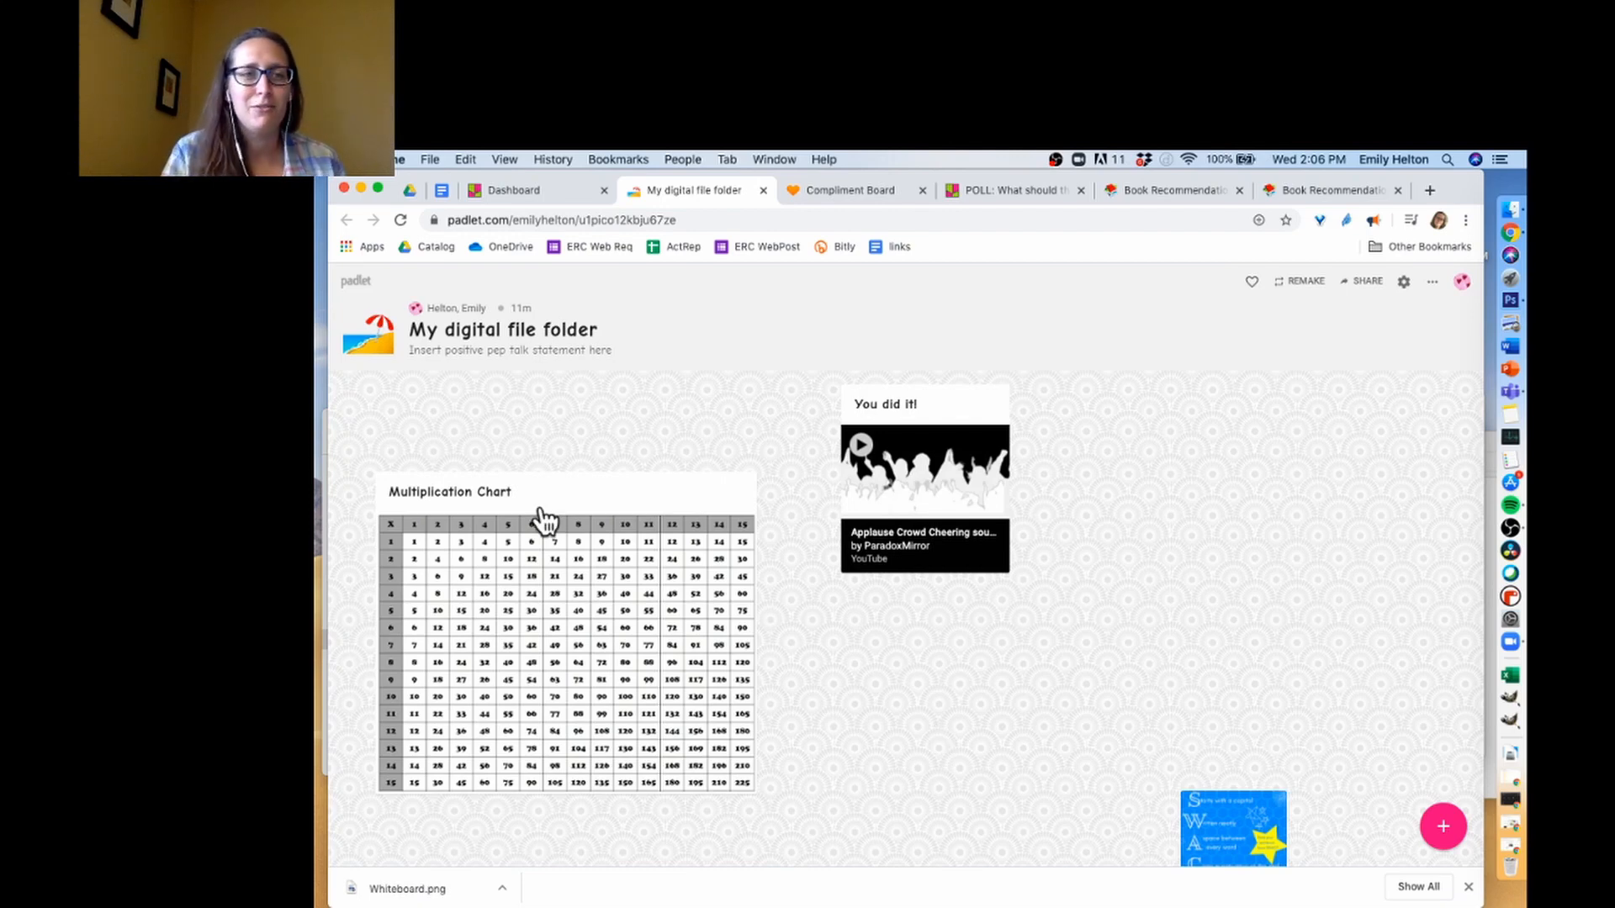
Step: Return to the dashboard and make a new blank padlet with the Canvas layout
left_click(528, 194)
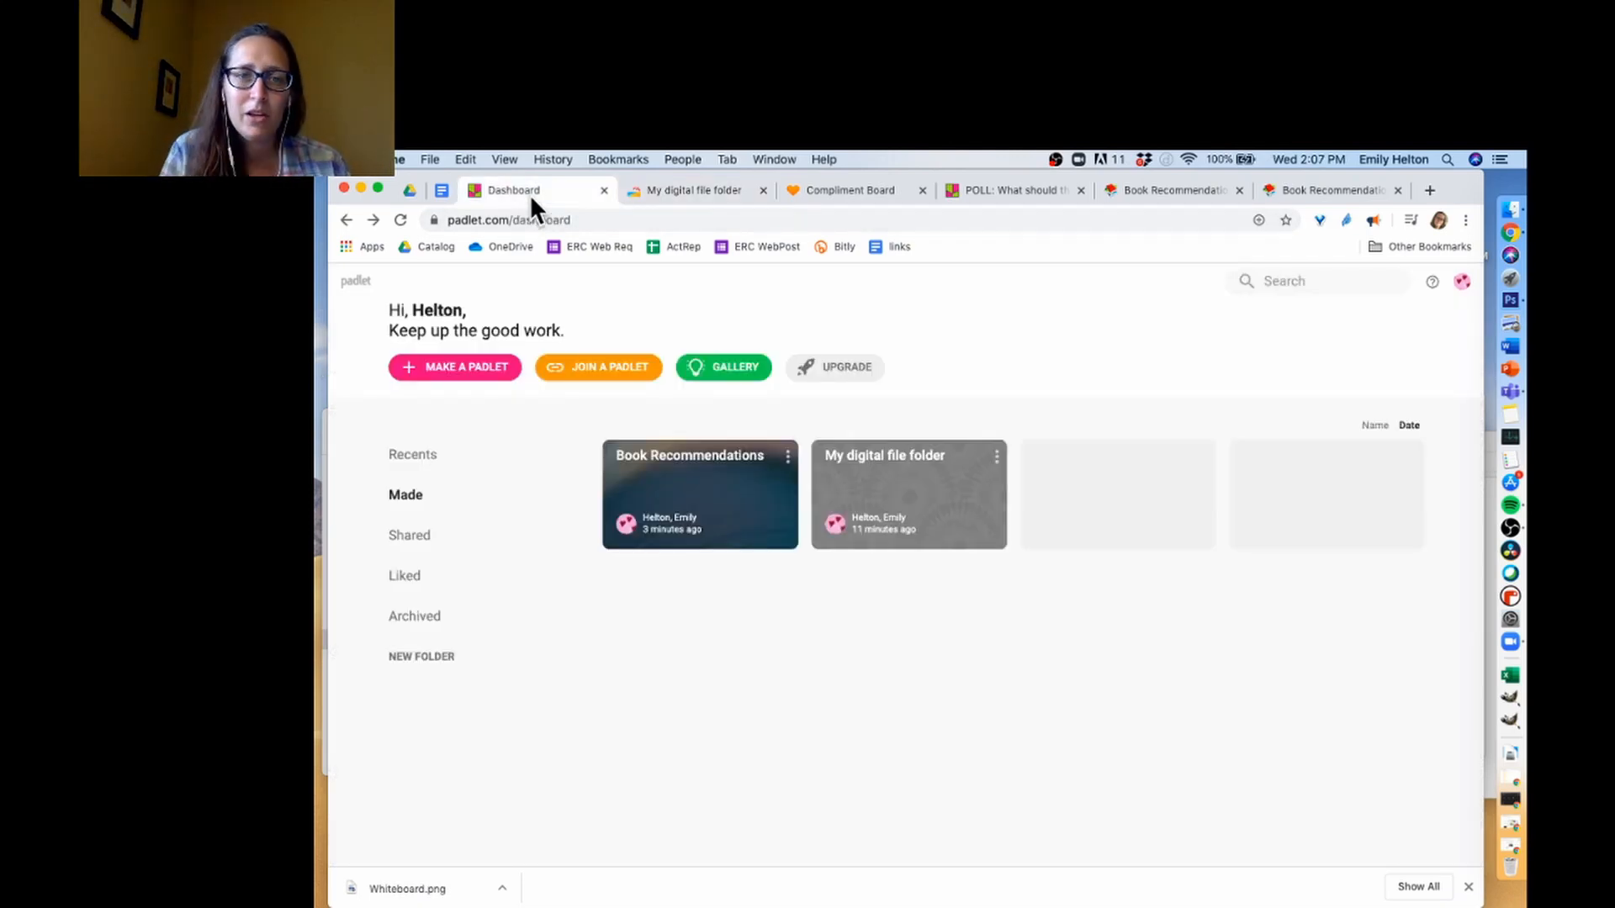
left_click(473, 374)
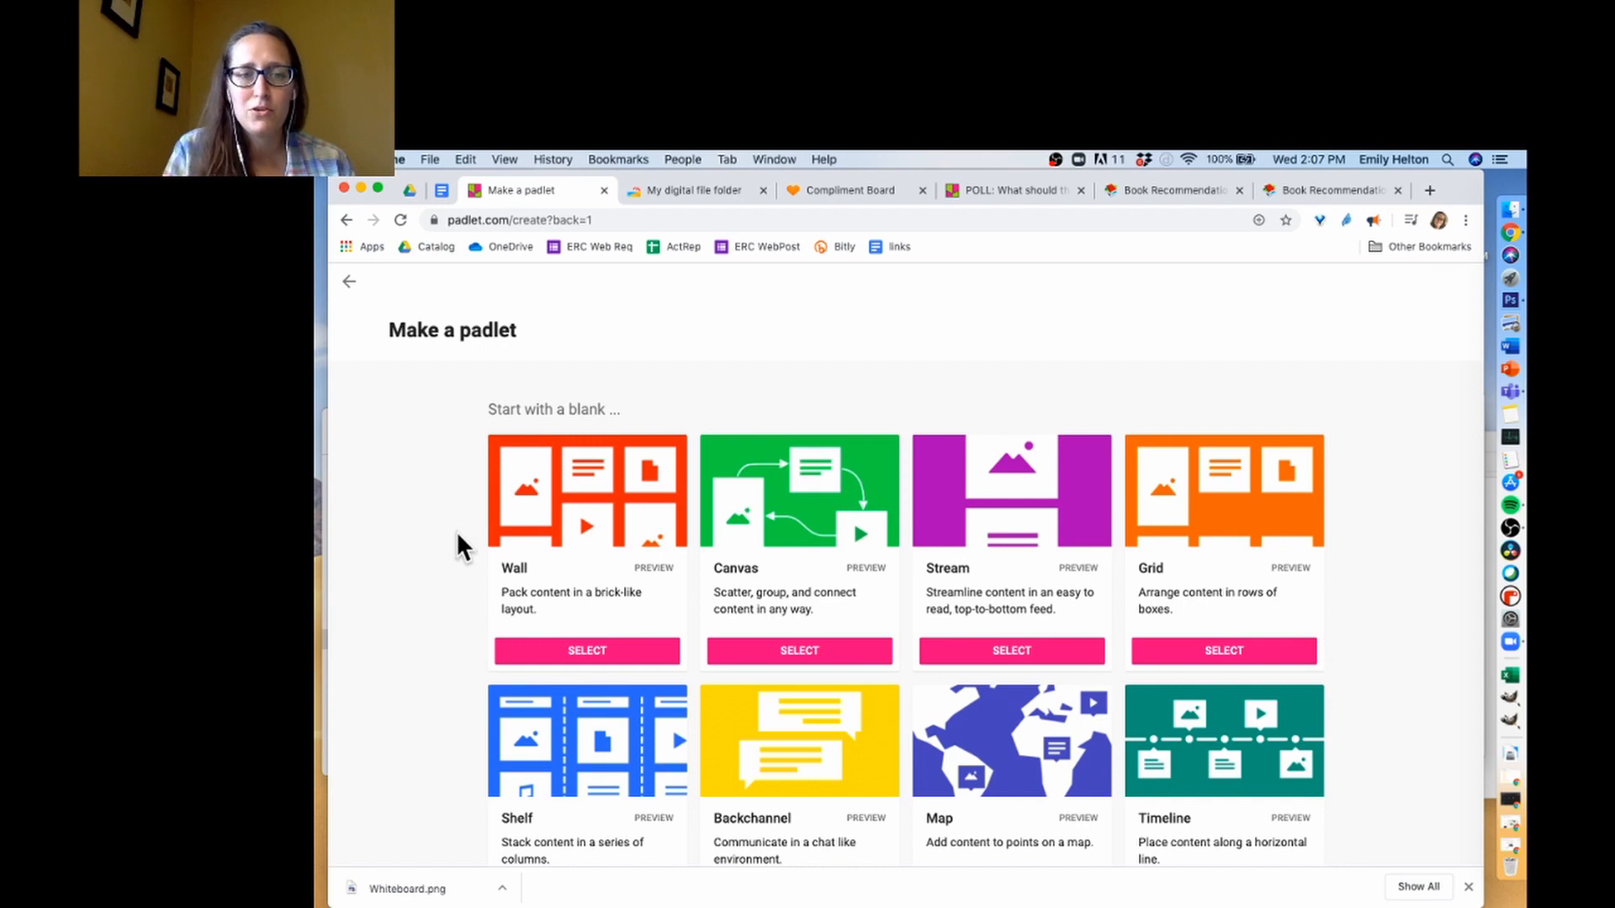
scroll(456, 532, "down", 2)
scroll(448, 492, "down", 1)
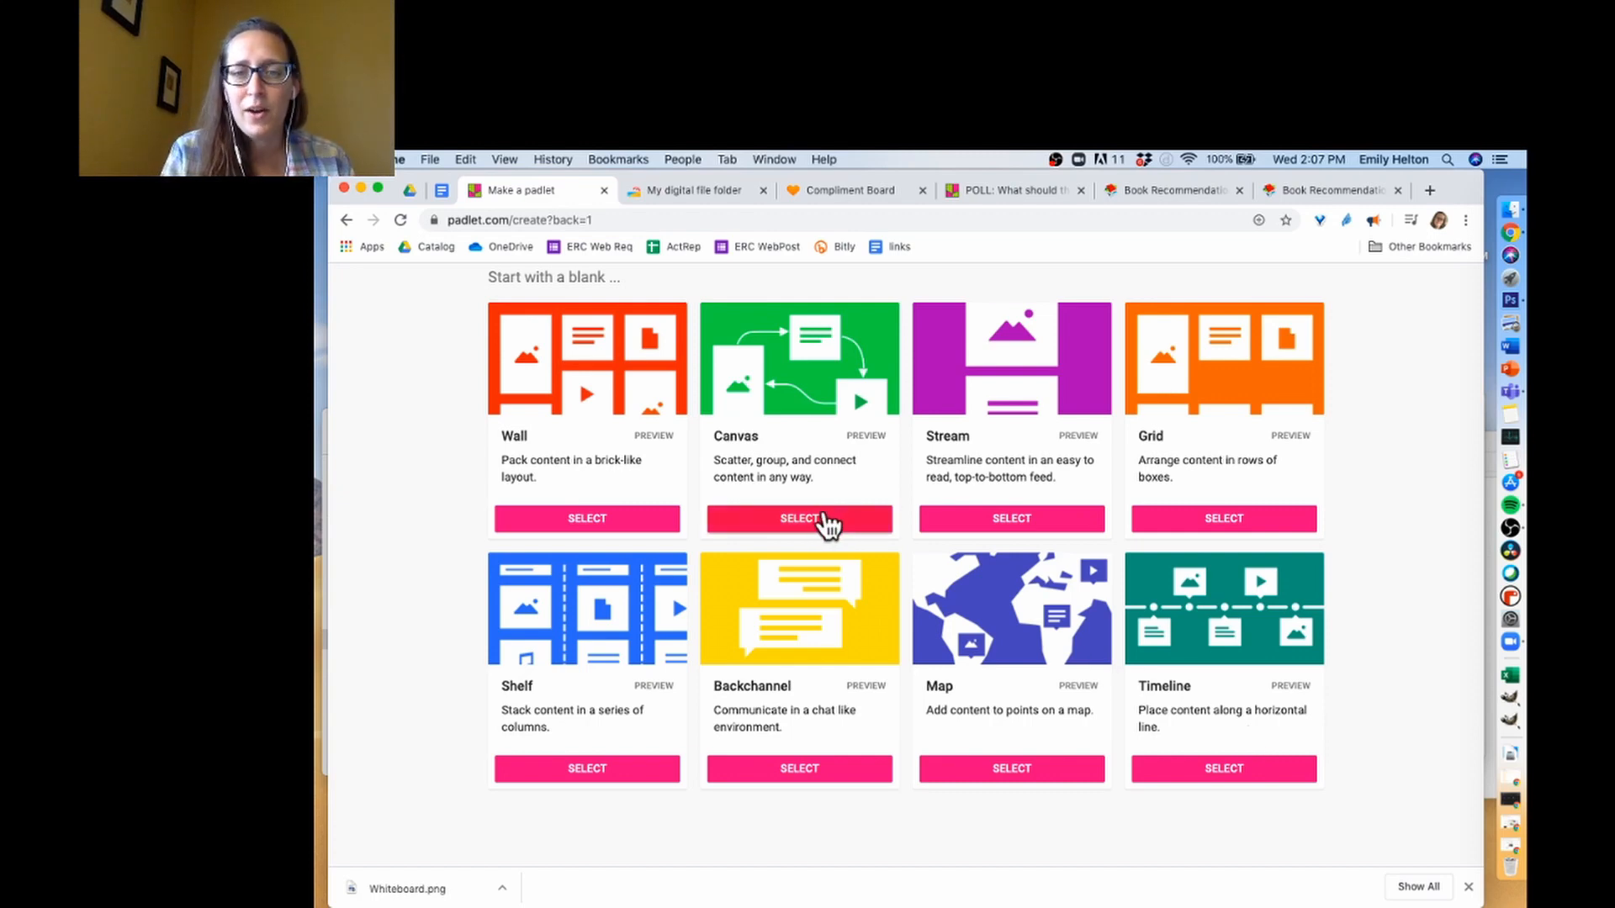
left_click(823, 518)
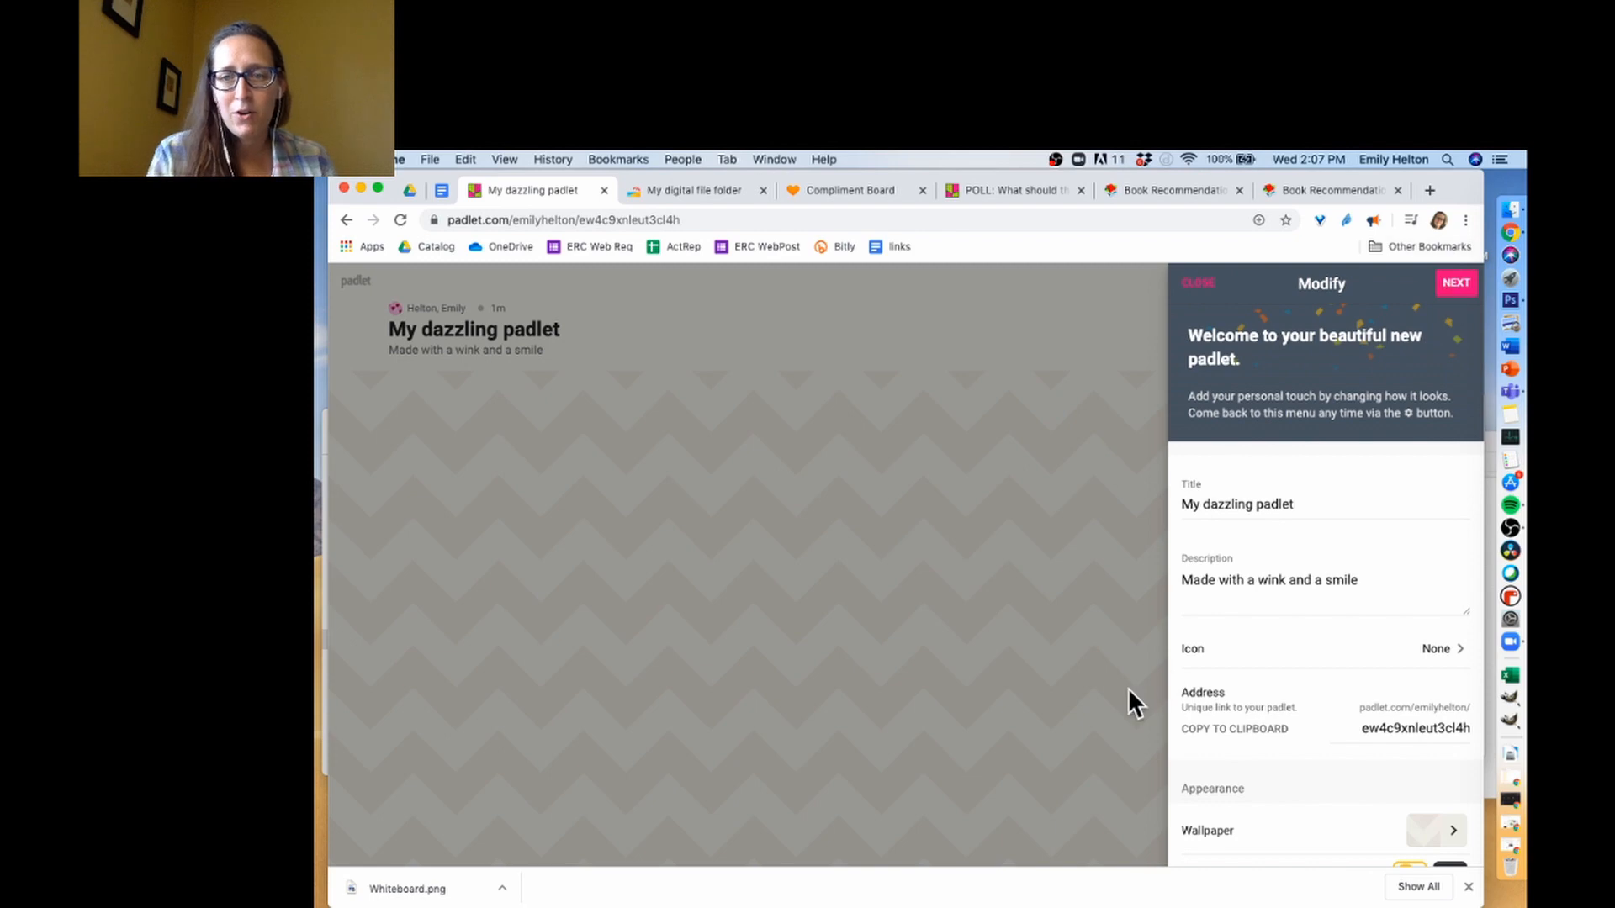
Step: Set the new padlet's title to "Chemical Reaction"
left_click(1266, 502)
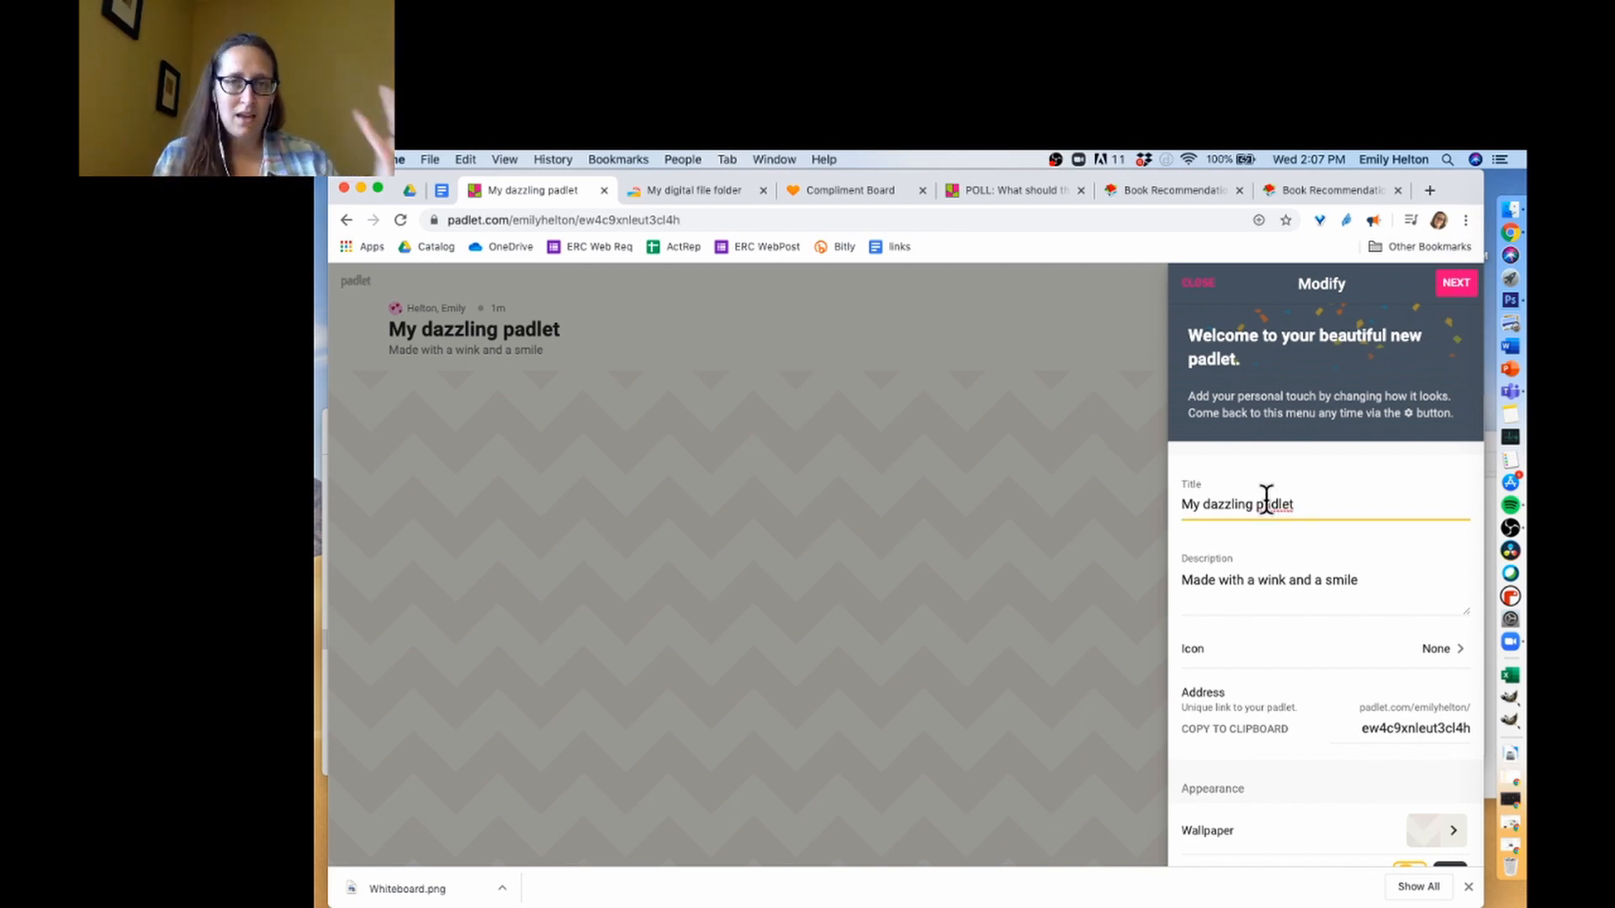
triple_click(1266, 500)
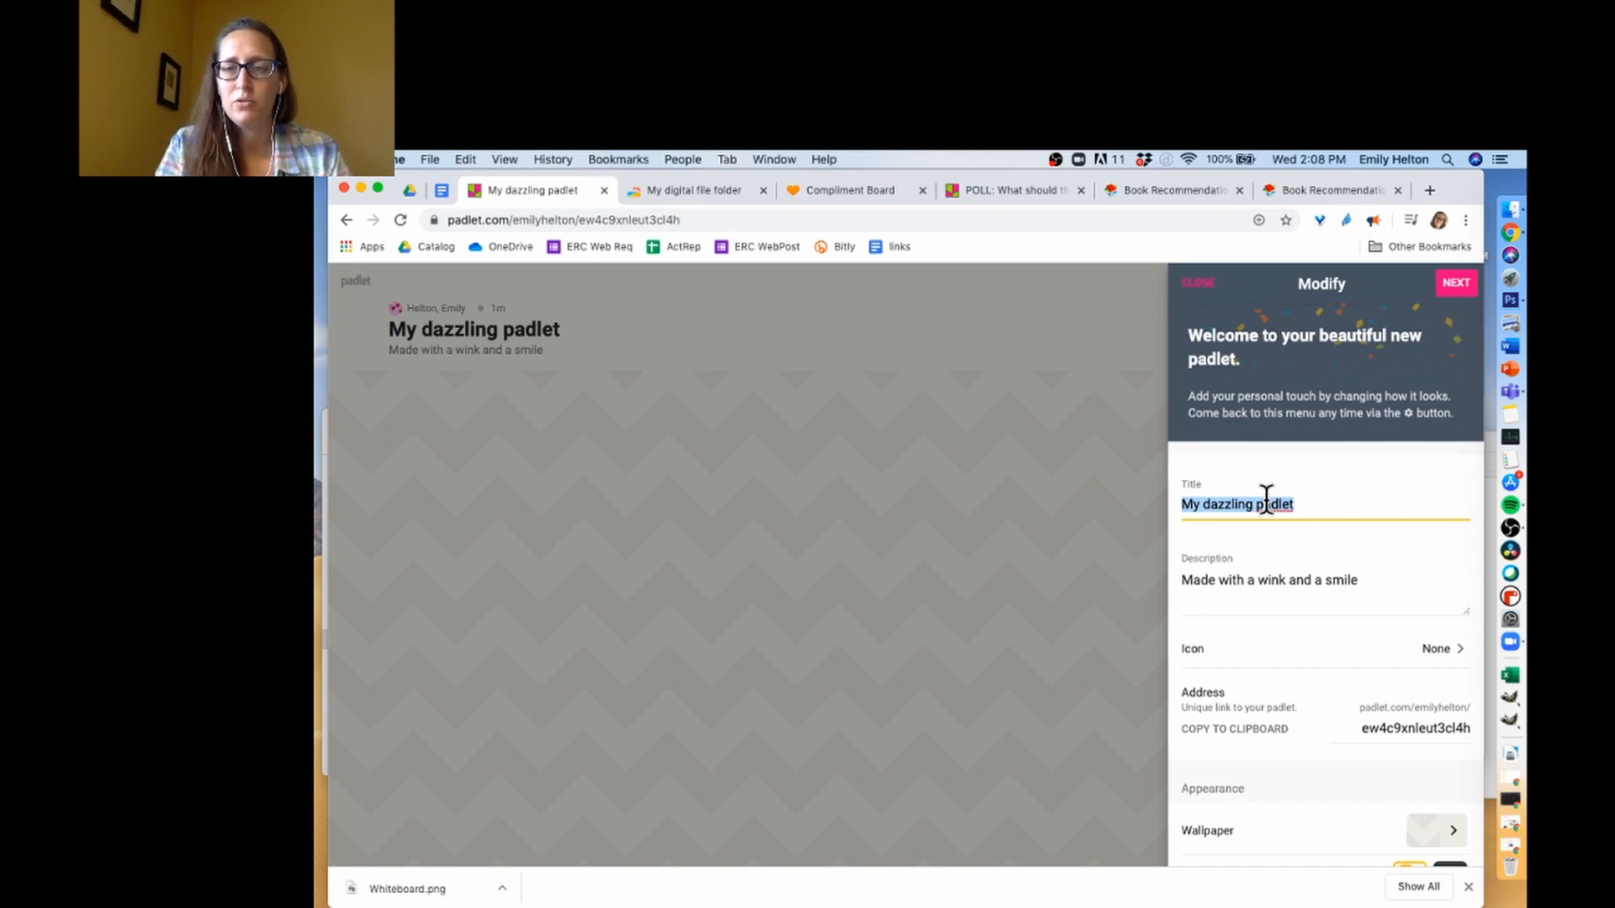
type("Chemic")
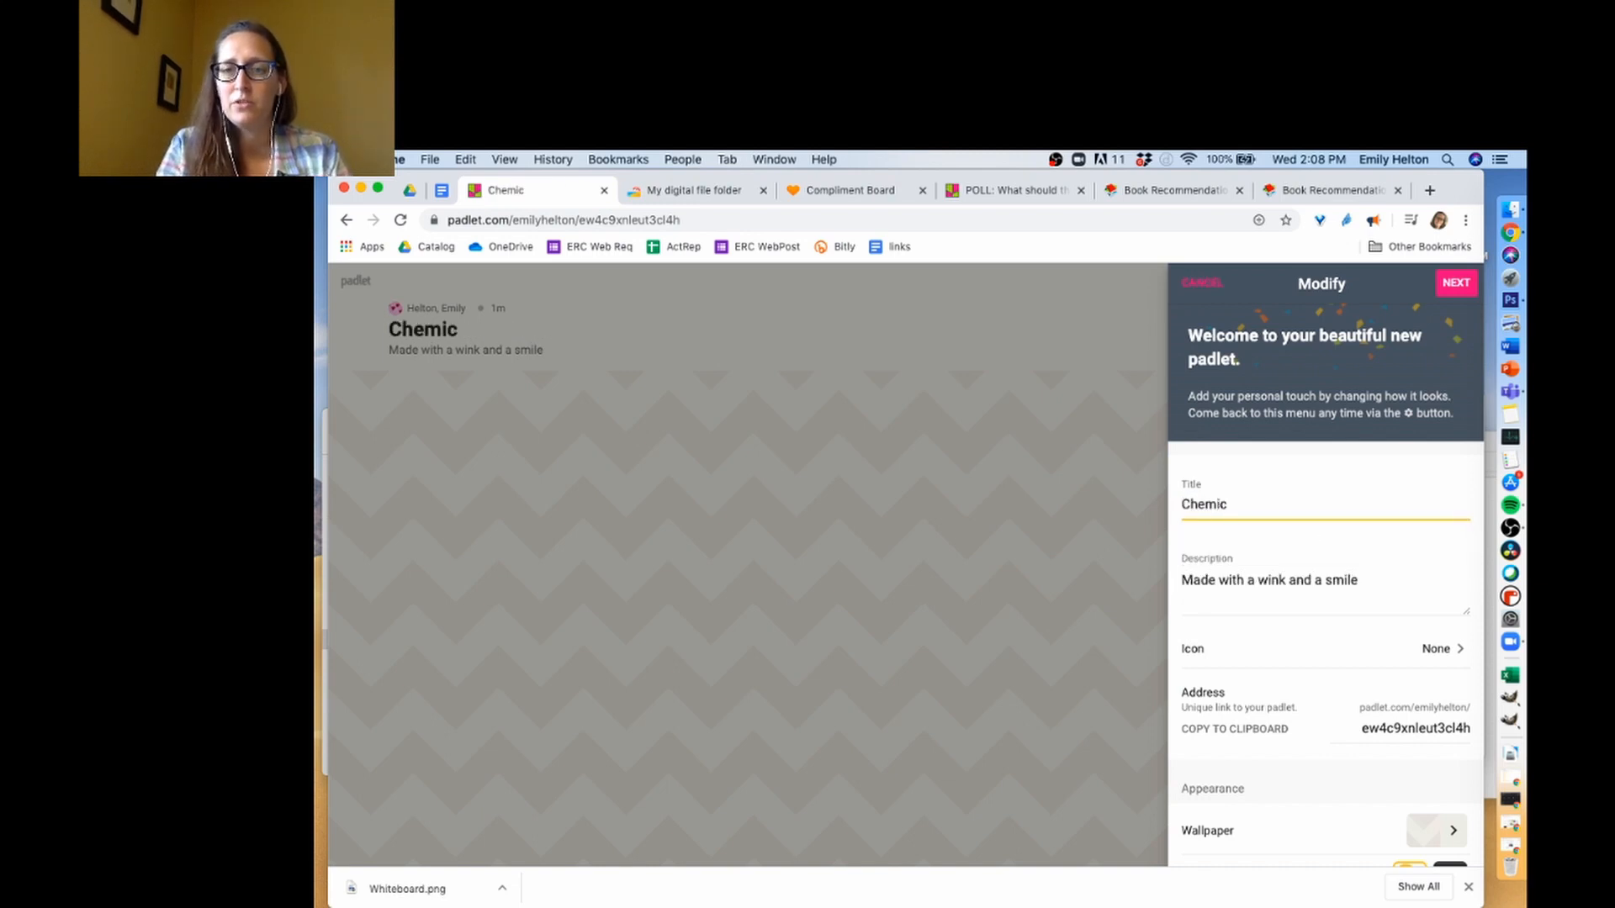
type("al React")
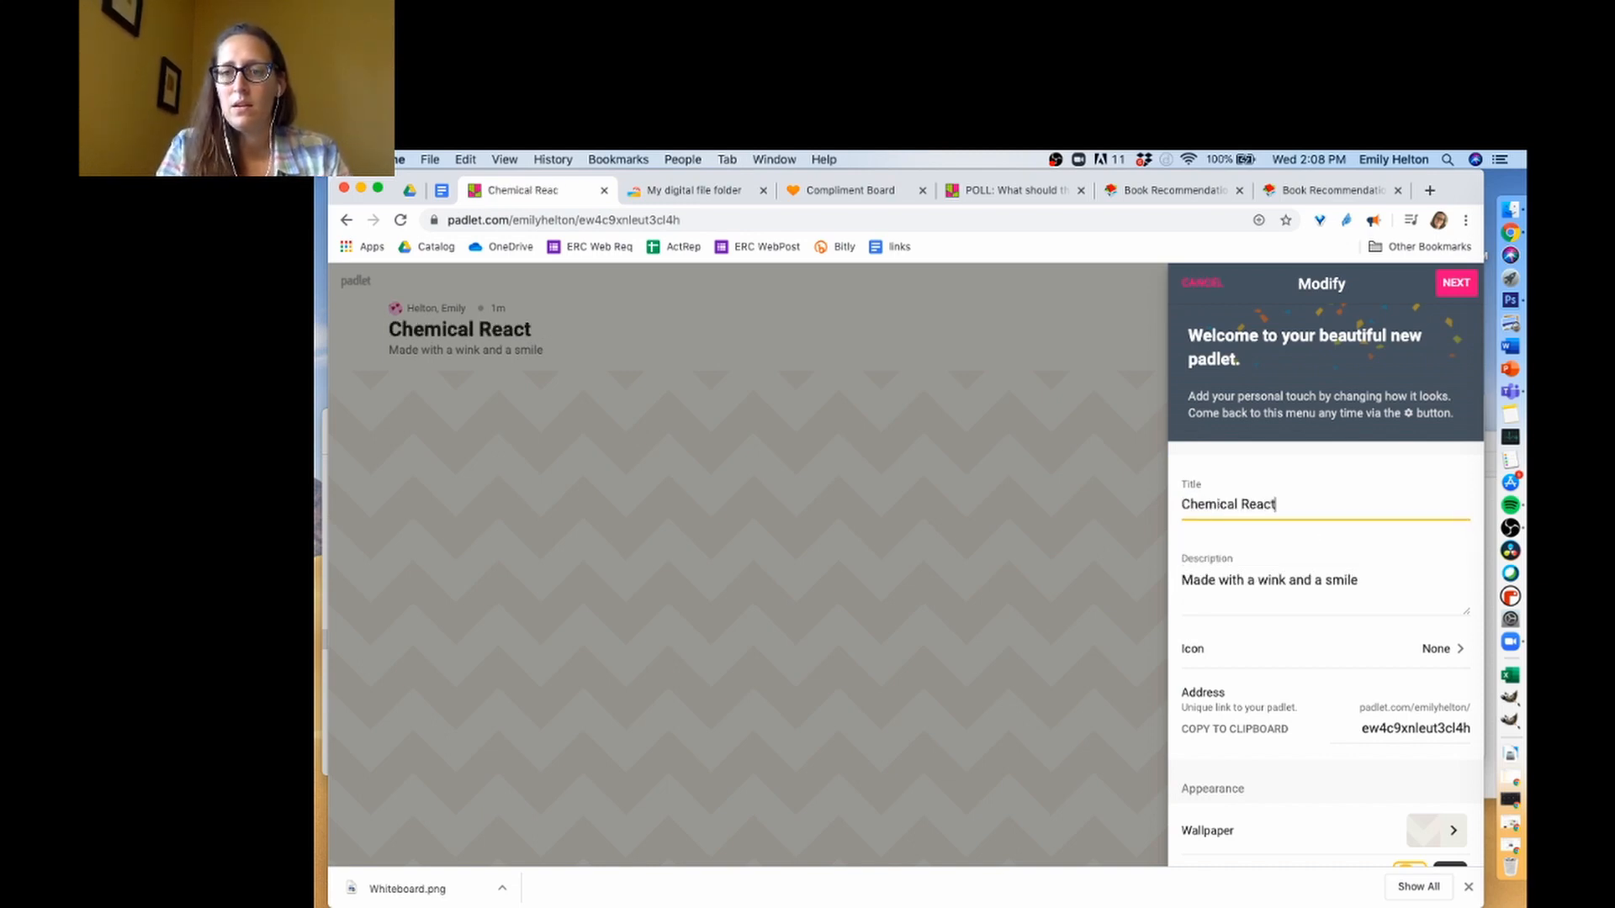
type("ion")
Step: Replace the padlet's description with "Sorry we can't do a lab, kids."
left_click(1301, 577)
left_click_drag(1391, 577, 1169, 574)
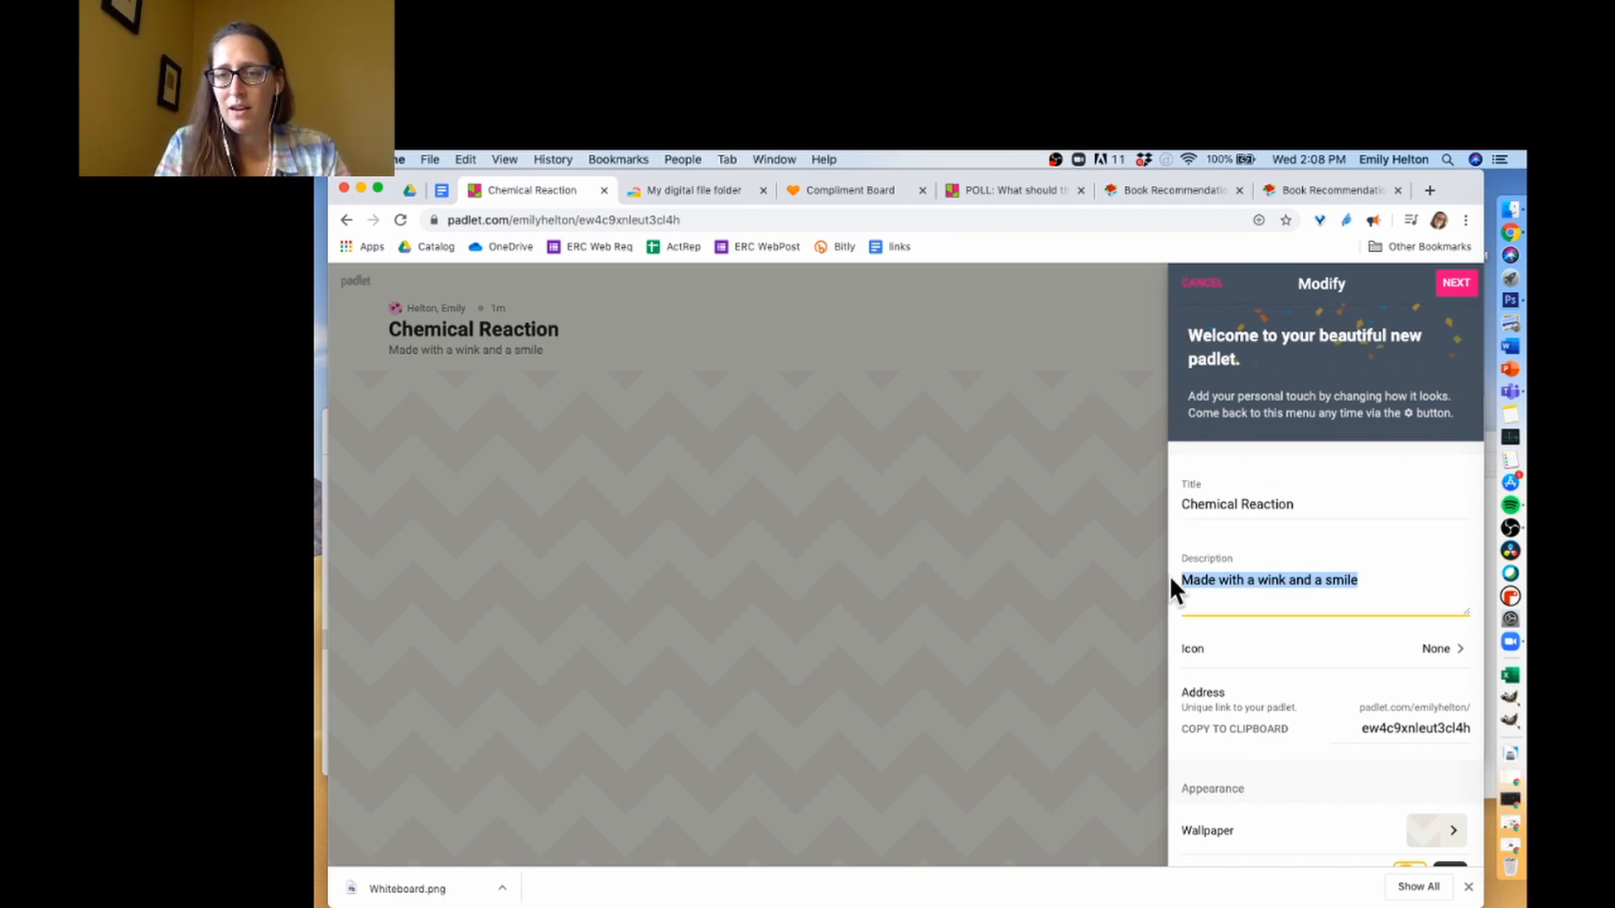
key("BackSpace")
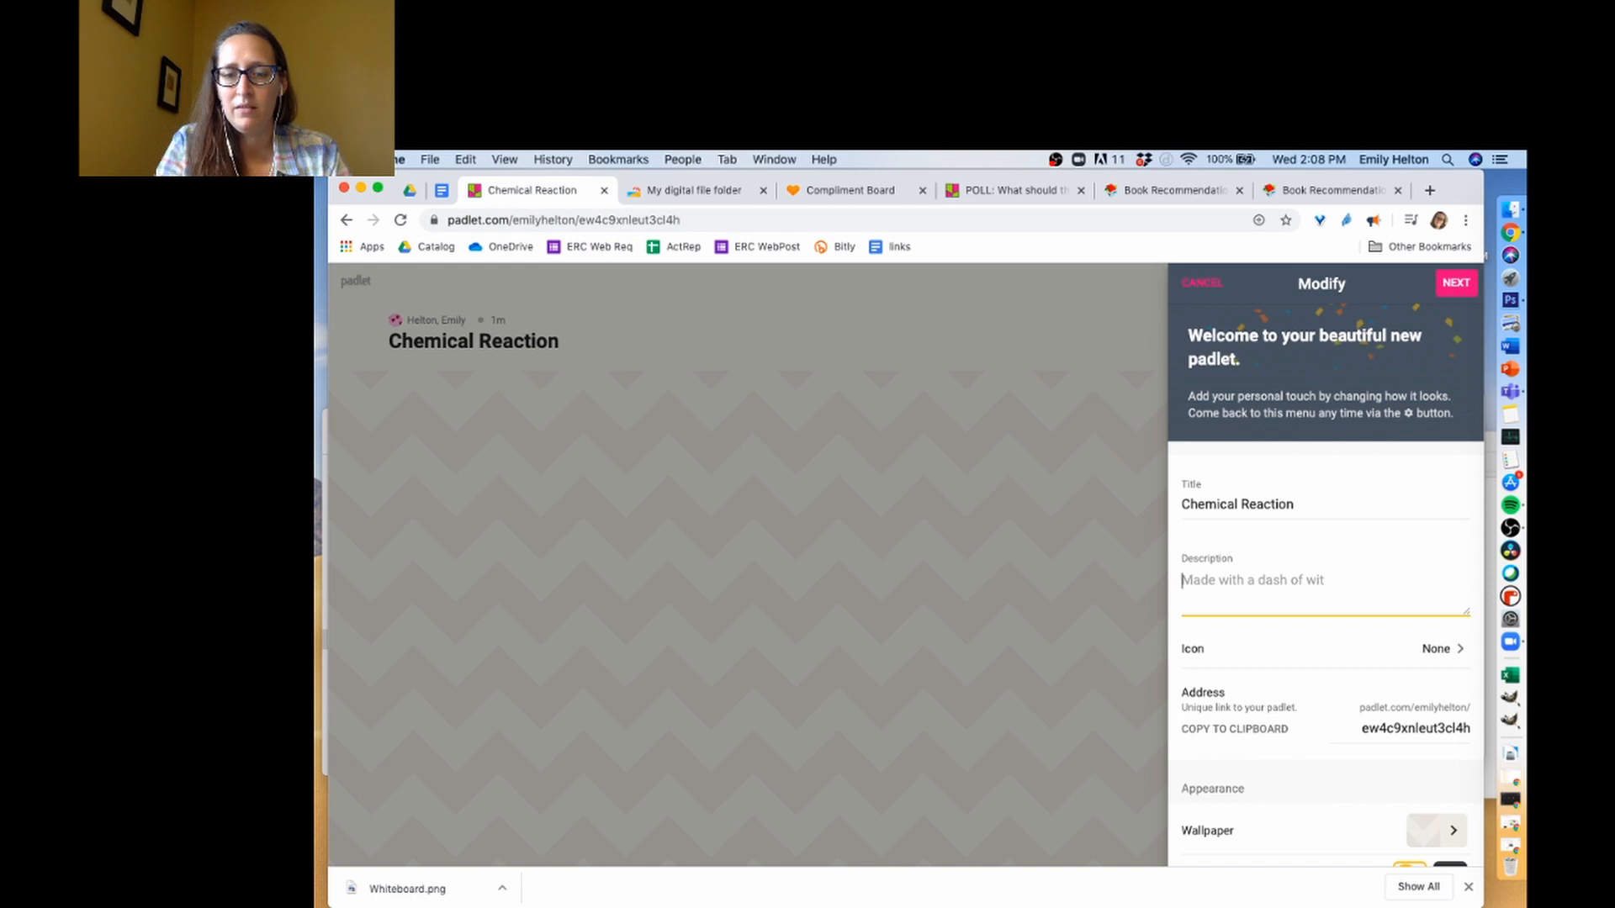
type("Sorry ")
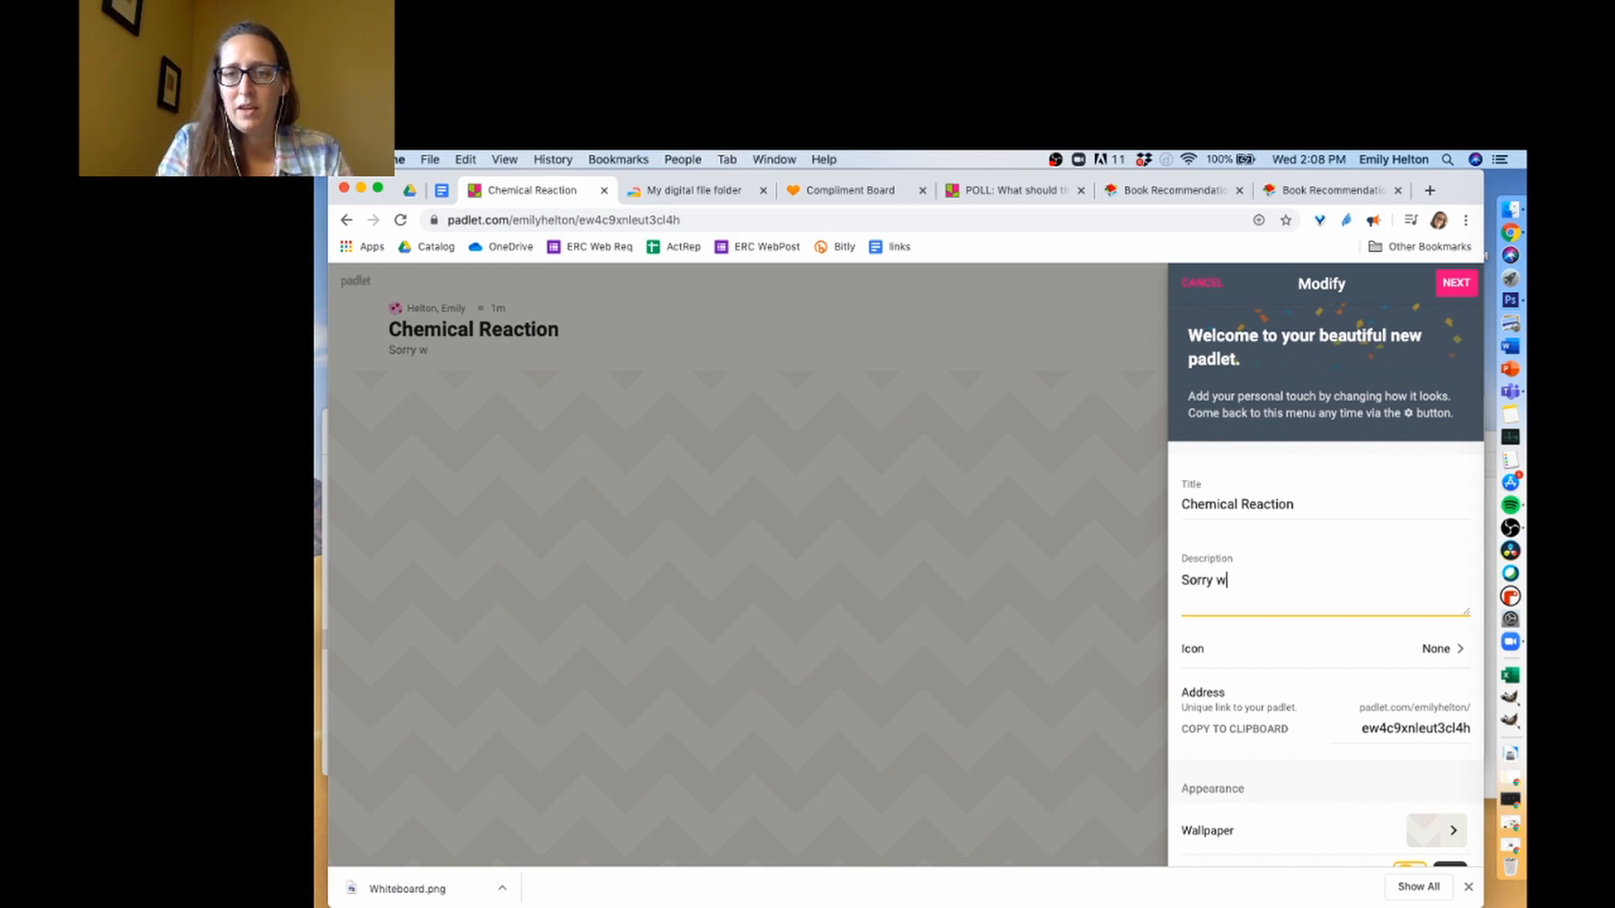
type("we can't do a ")
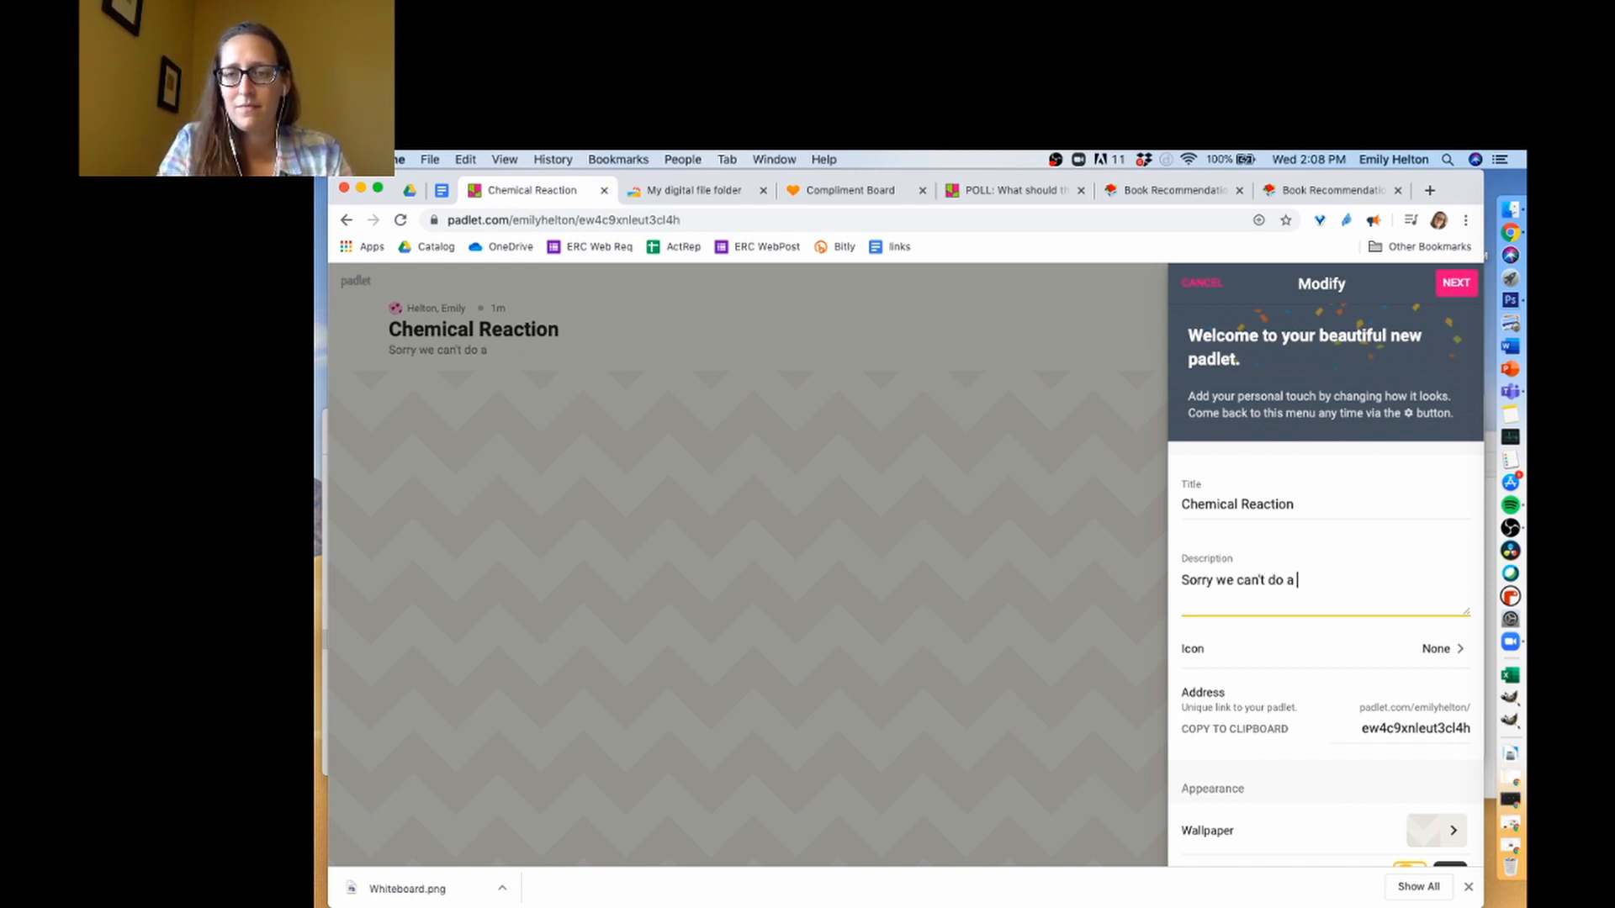
type("lab, kids.")
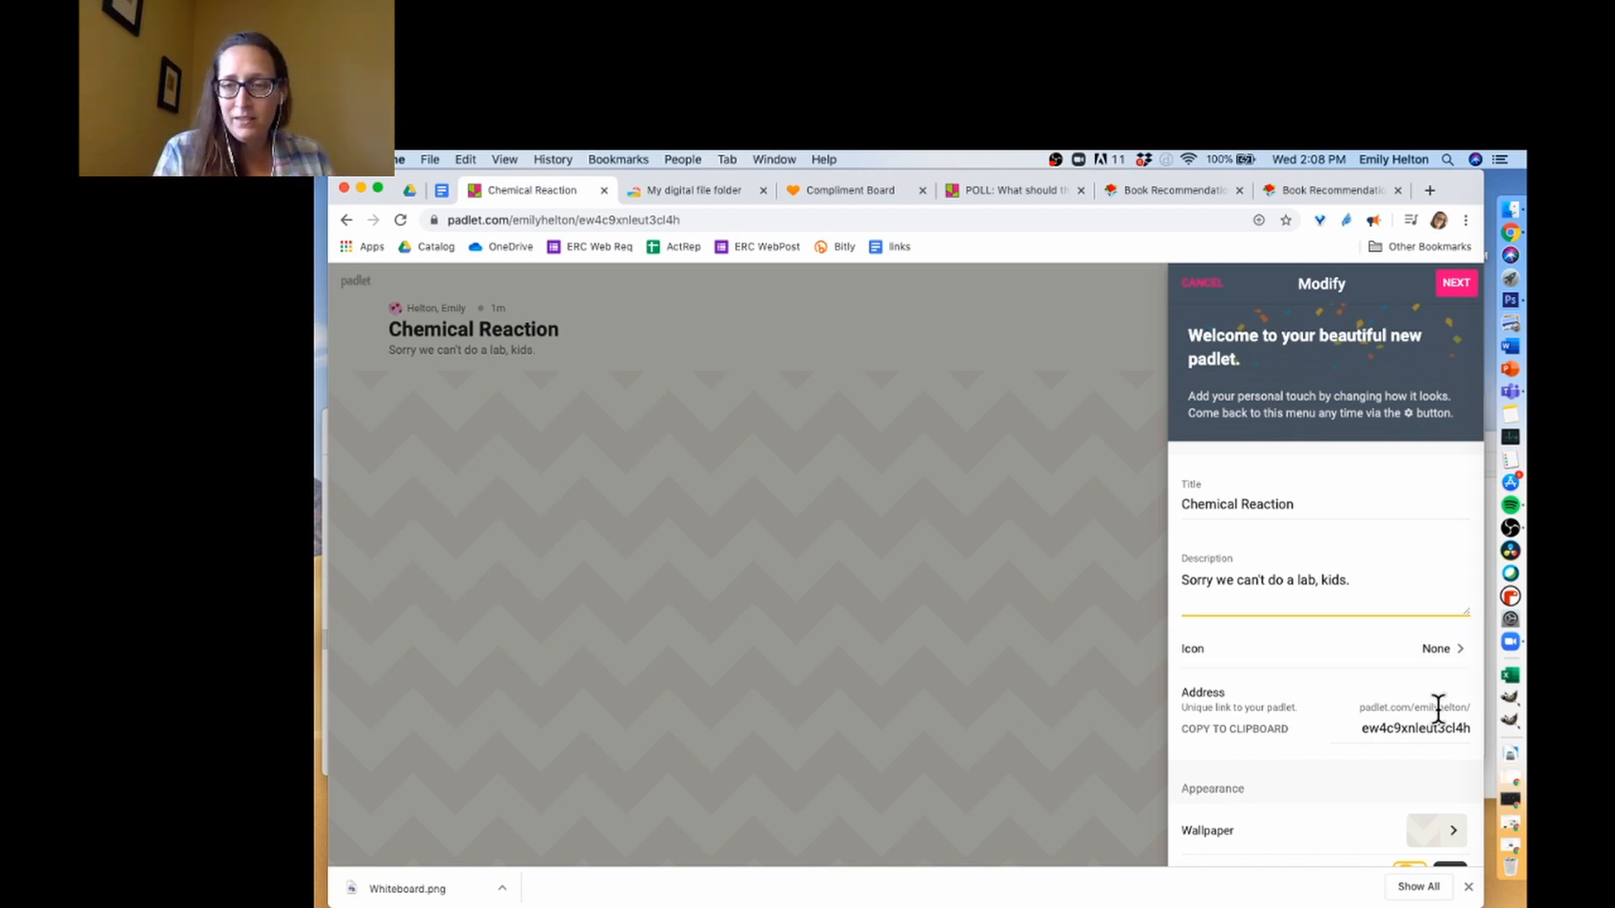
Step: Choose the bread loaf emoji from Food & Drink as the padlet's icon and return to the padlet settings
left_click(1431, 647)
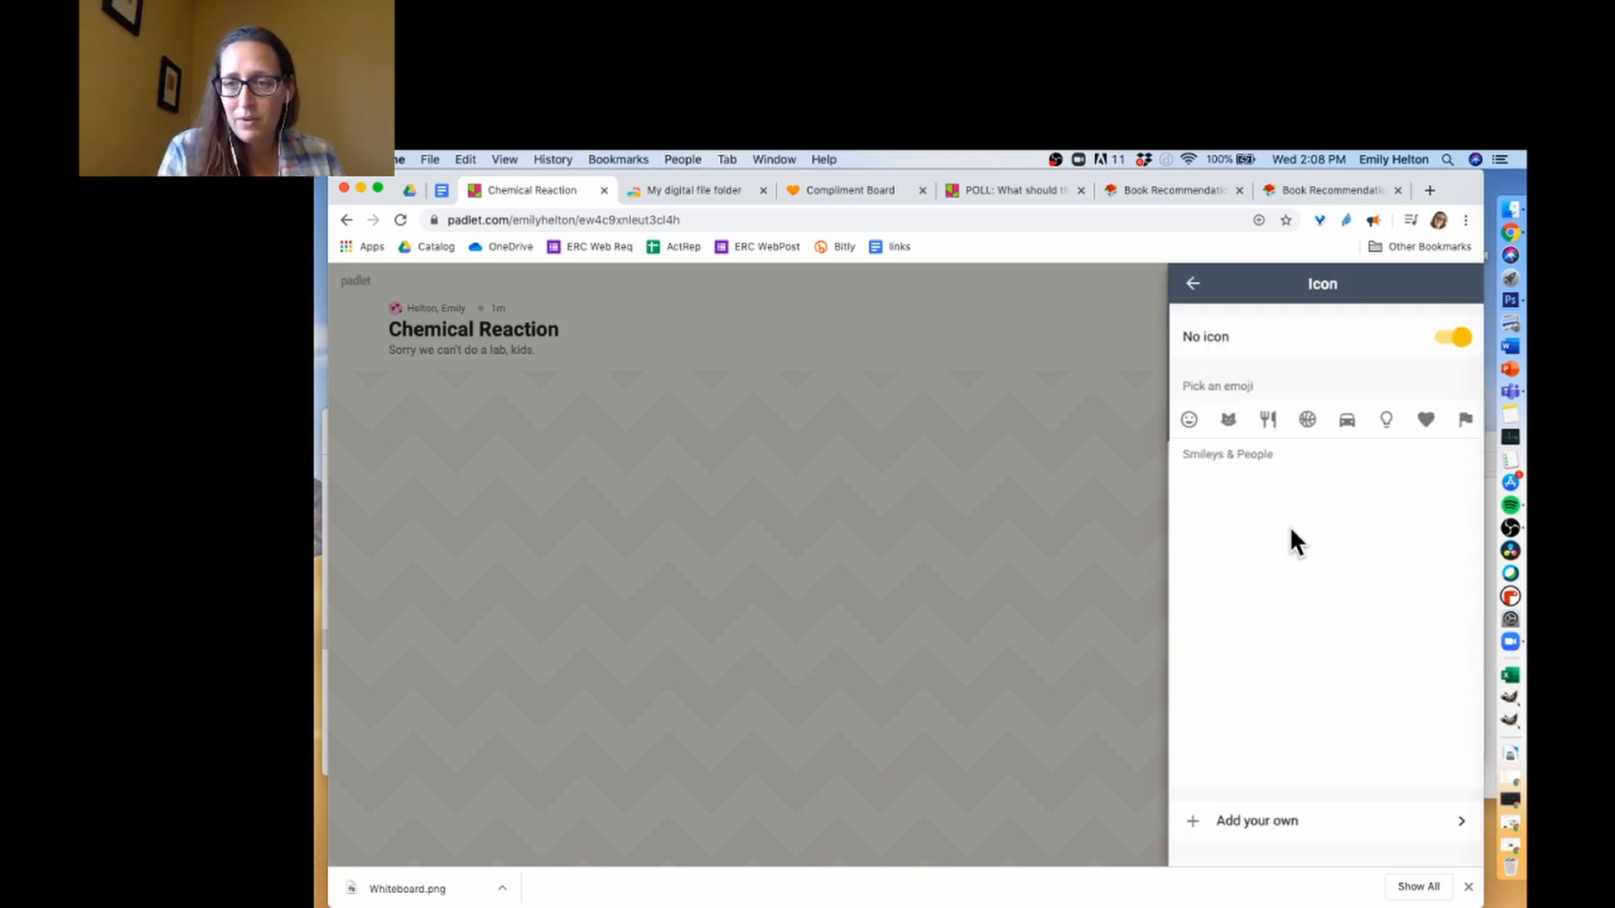
left_click(1268, 425)
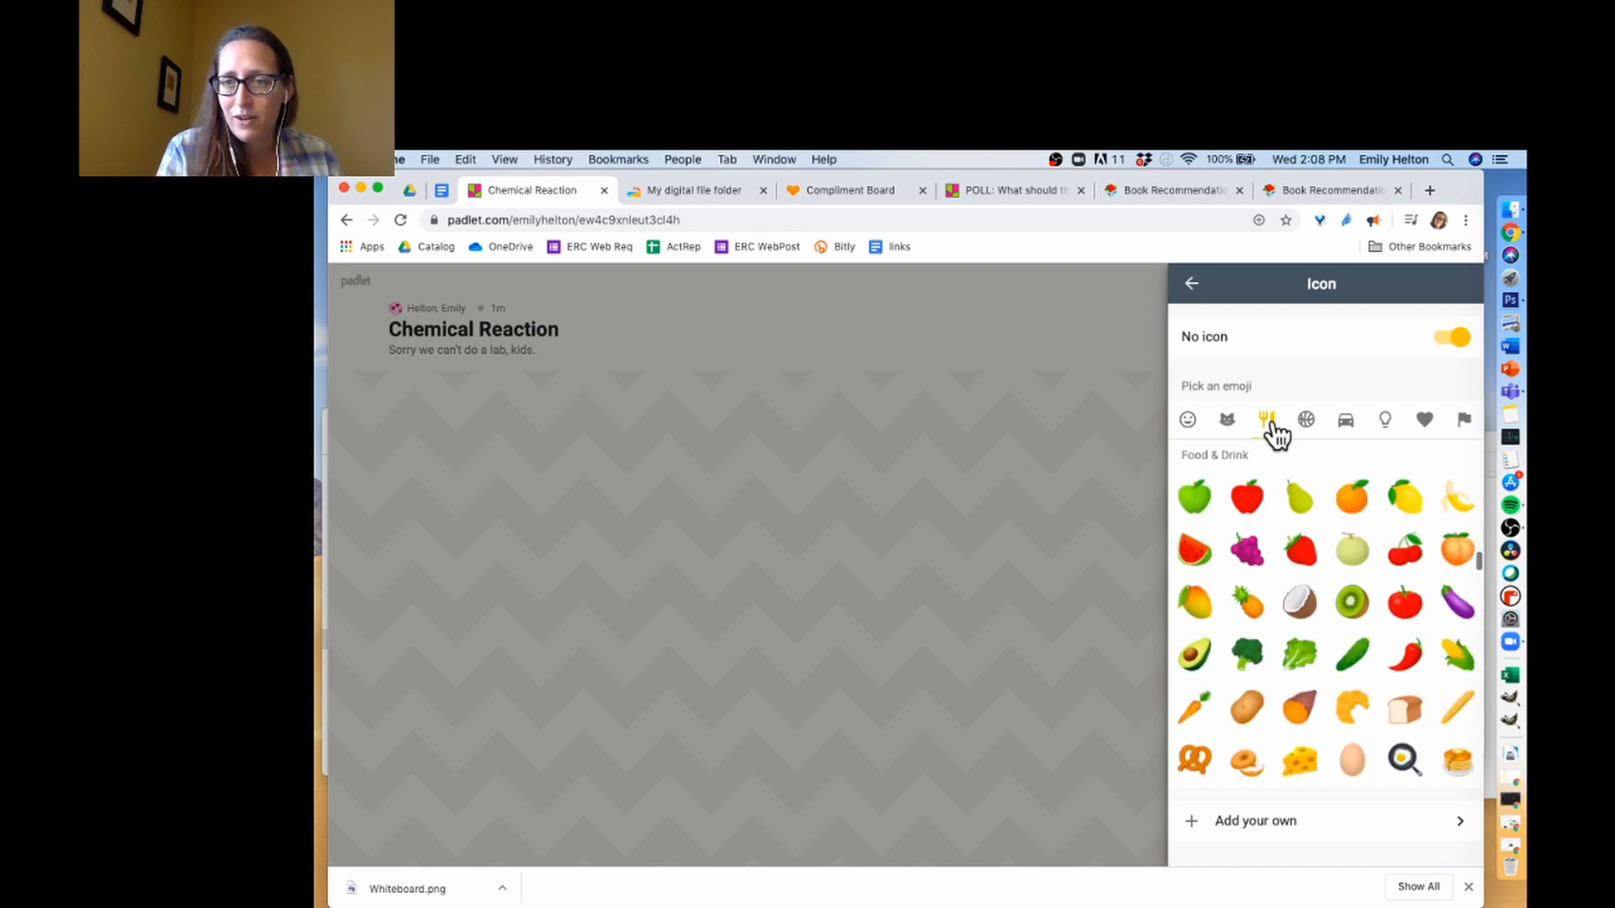
scroll(1279, 558, "down", 1)
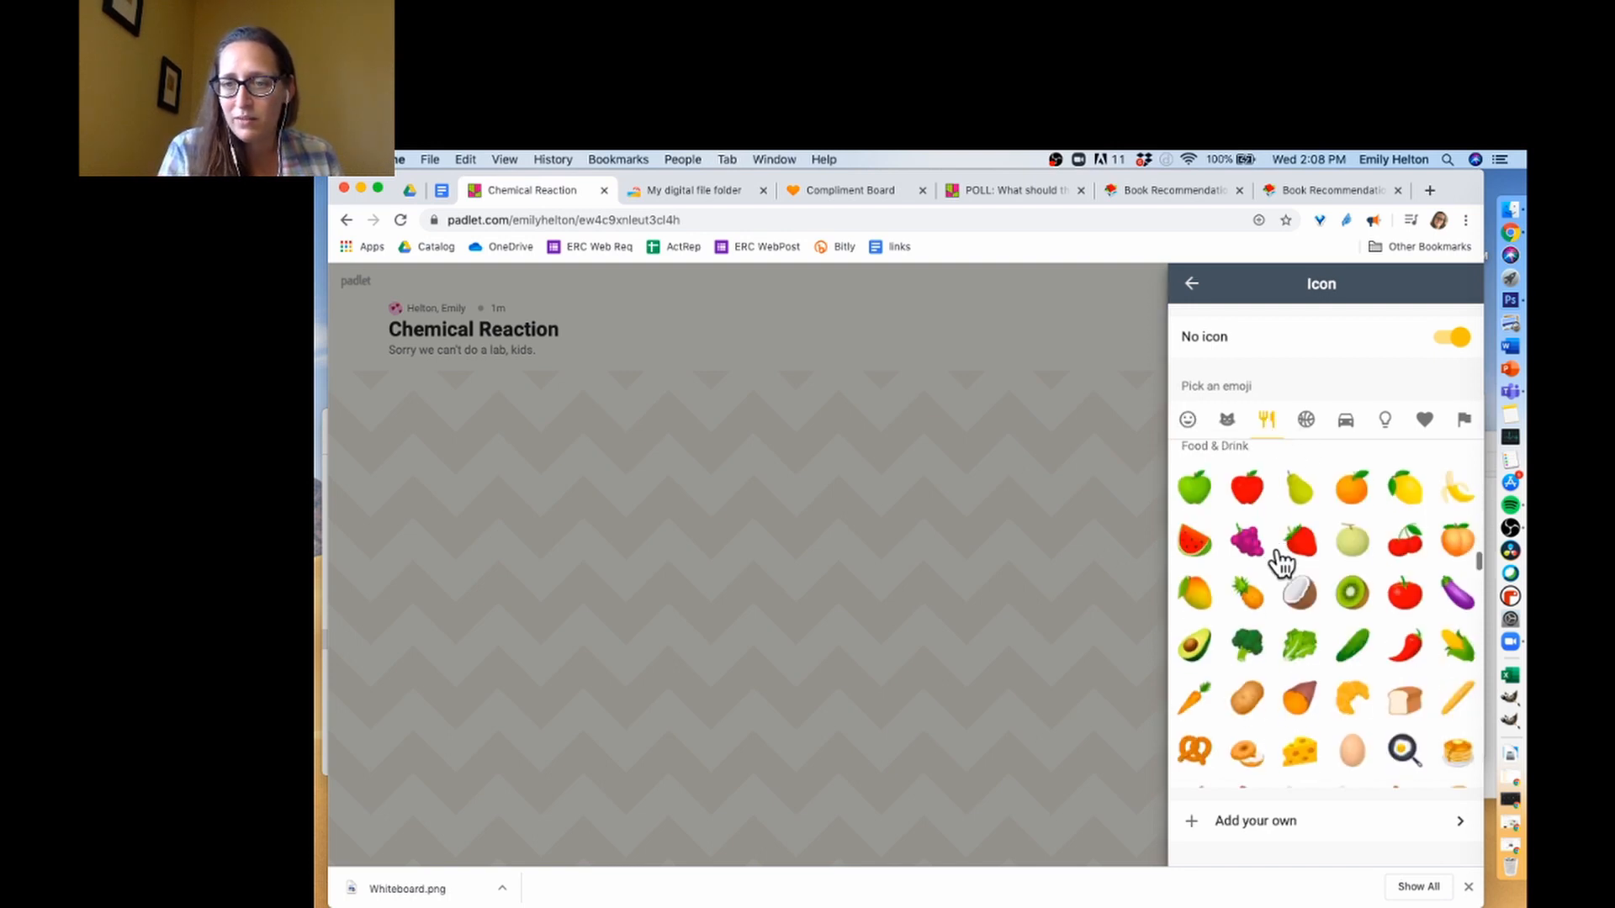
left_click(1409, 710)
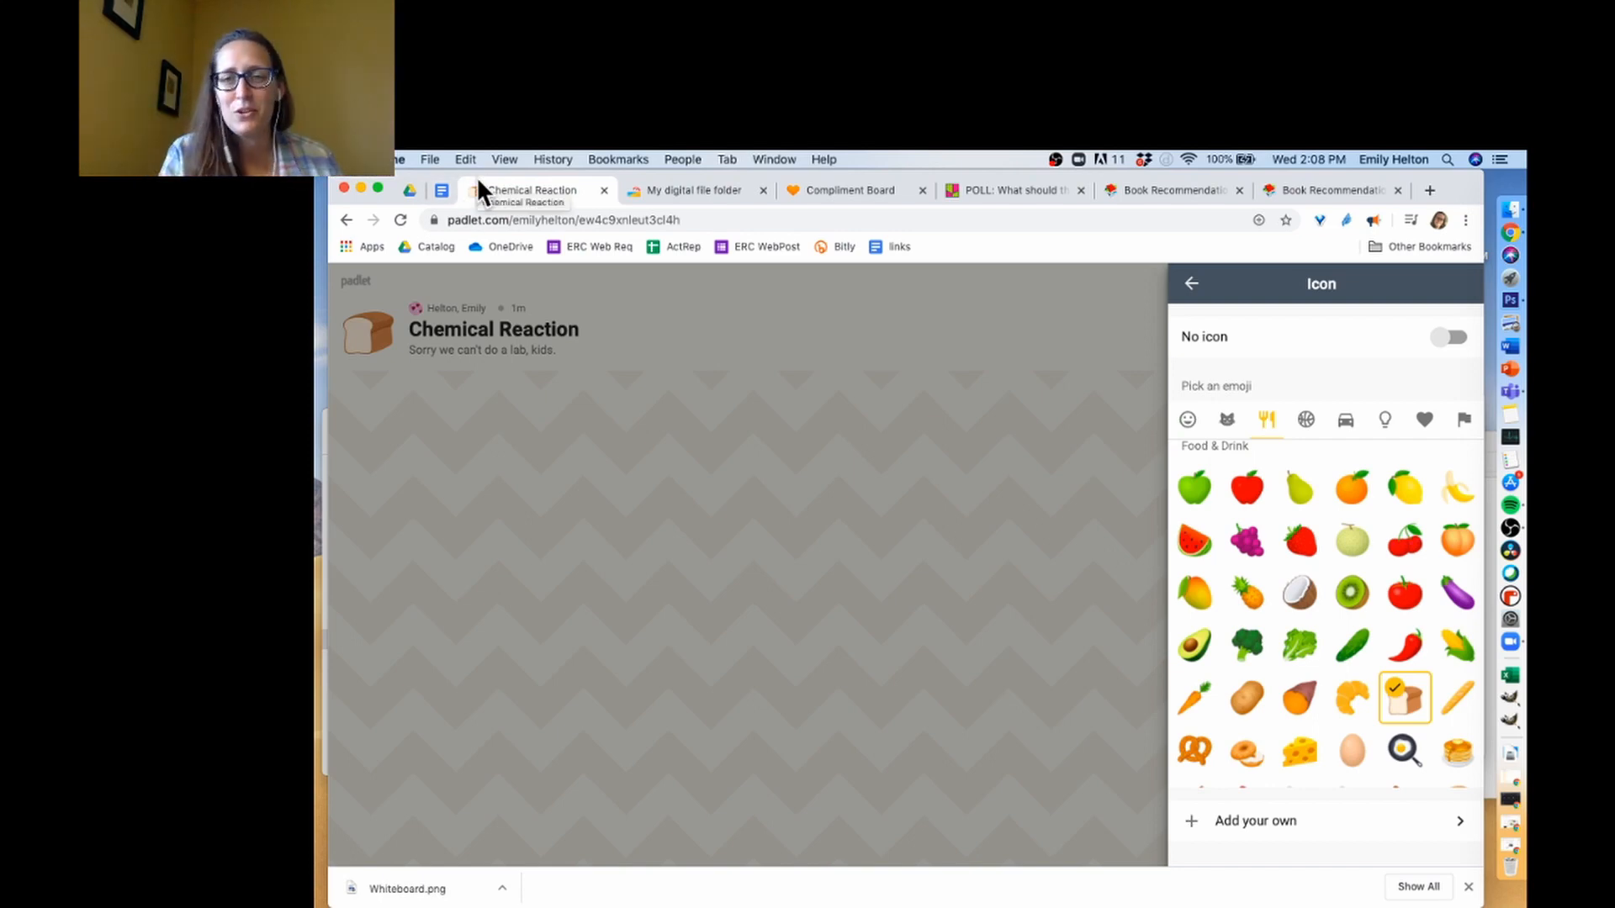
left_click(1193, 285)
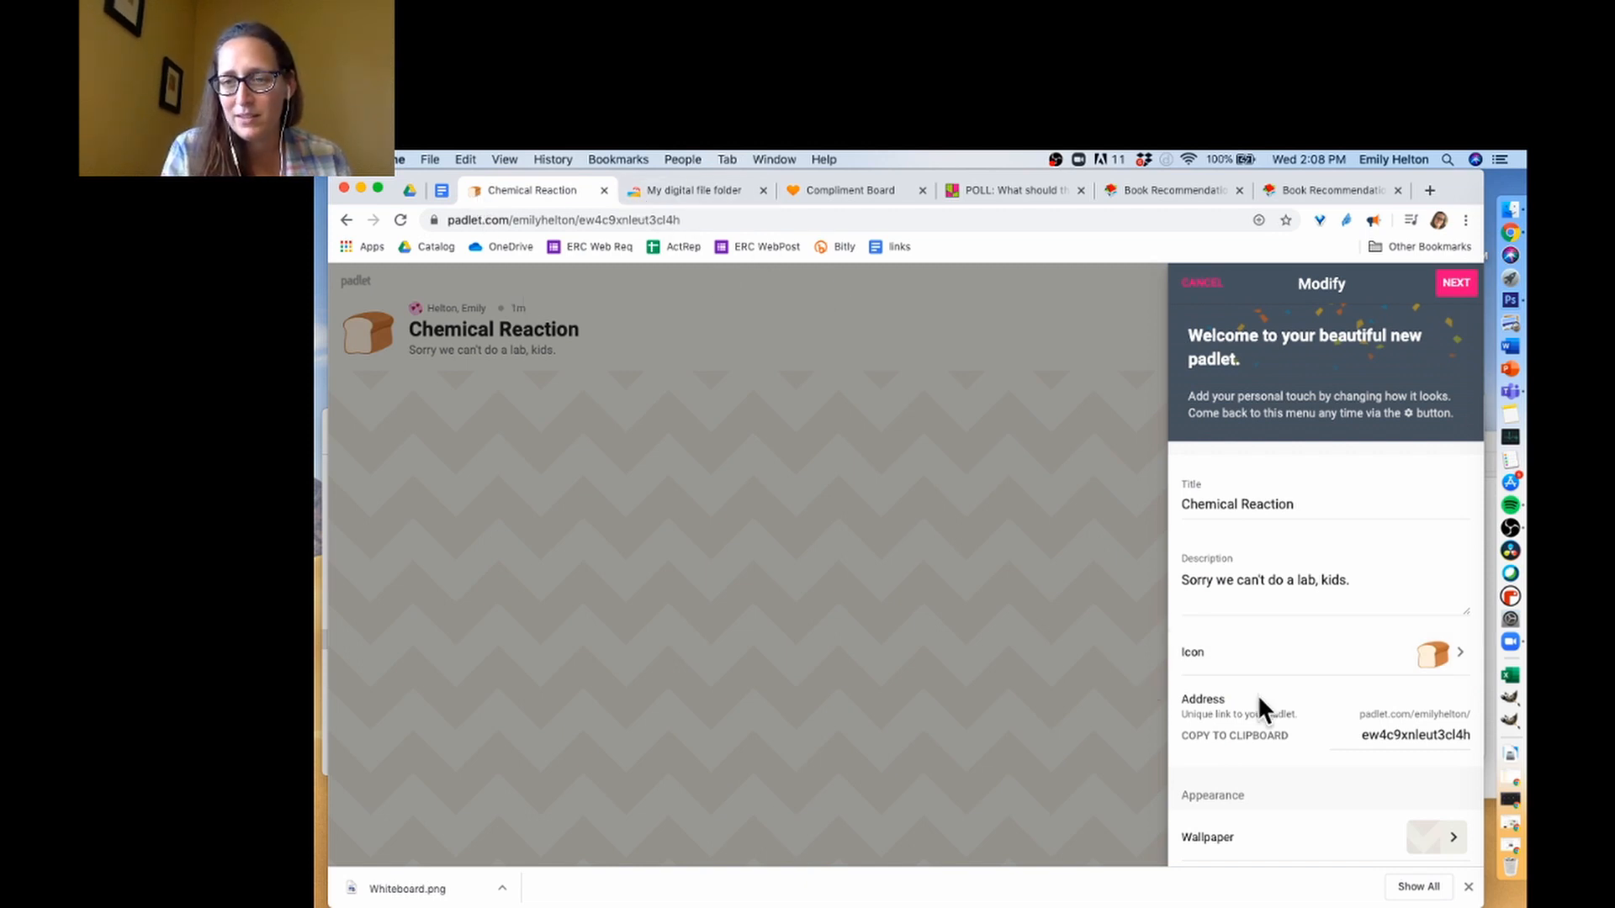
Step: Replace the unique ending of the padlet's address with "chem"
scroll(1259, 699, "down", 3)
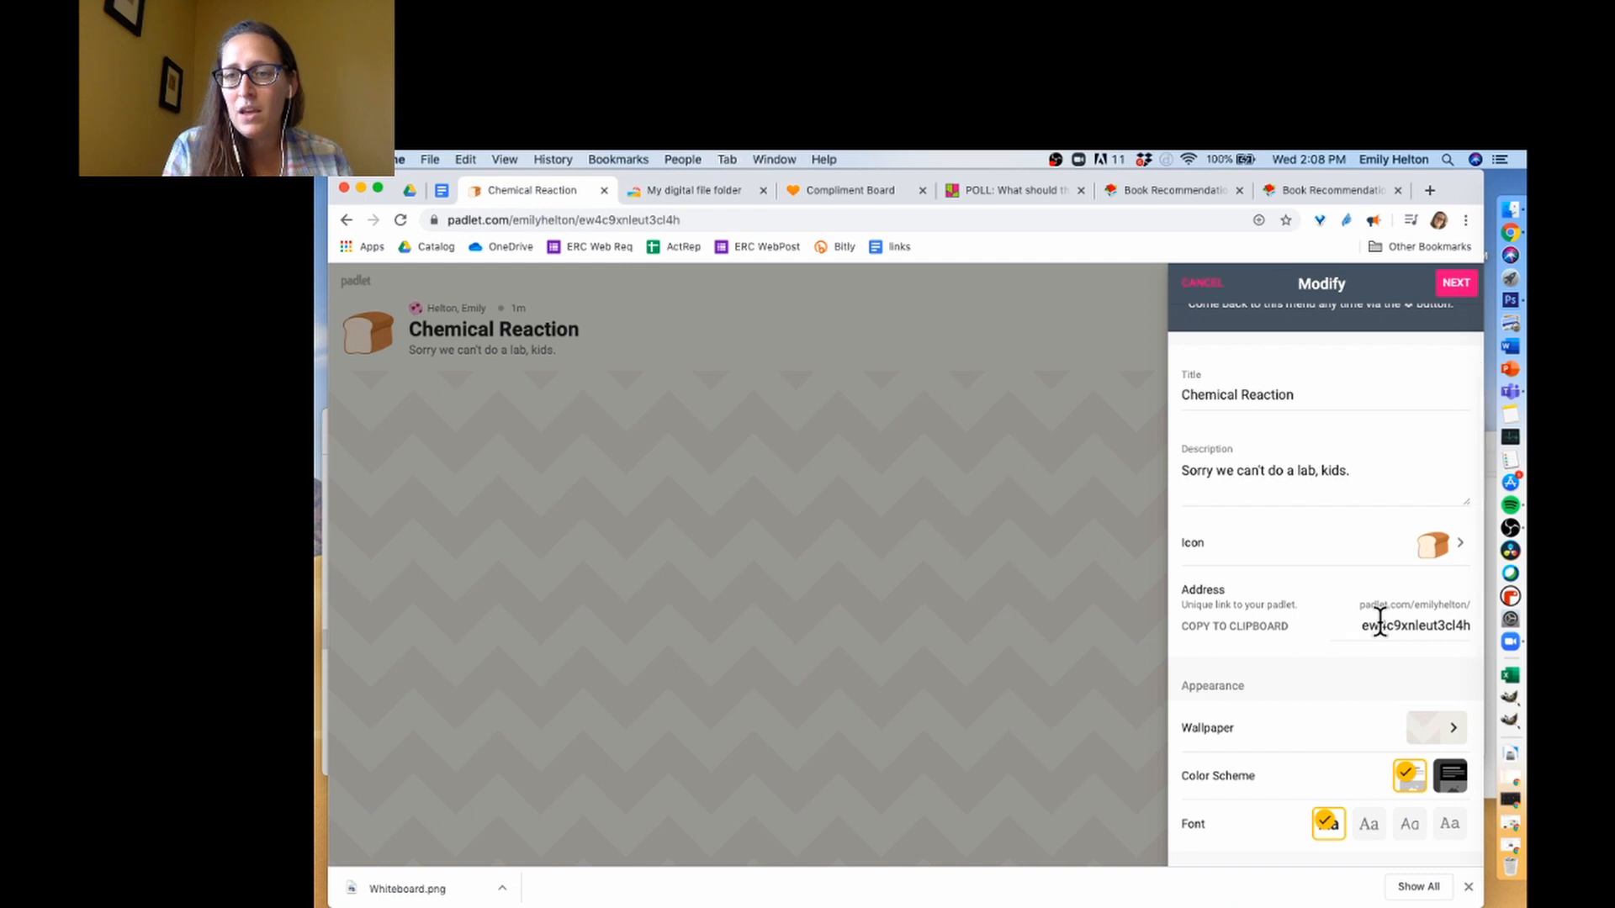
left_click(1375, 625)
key("super+a")
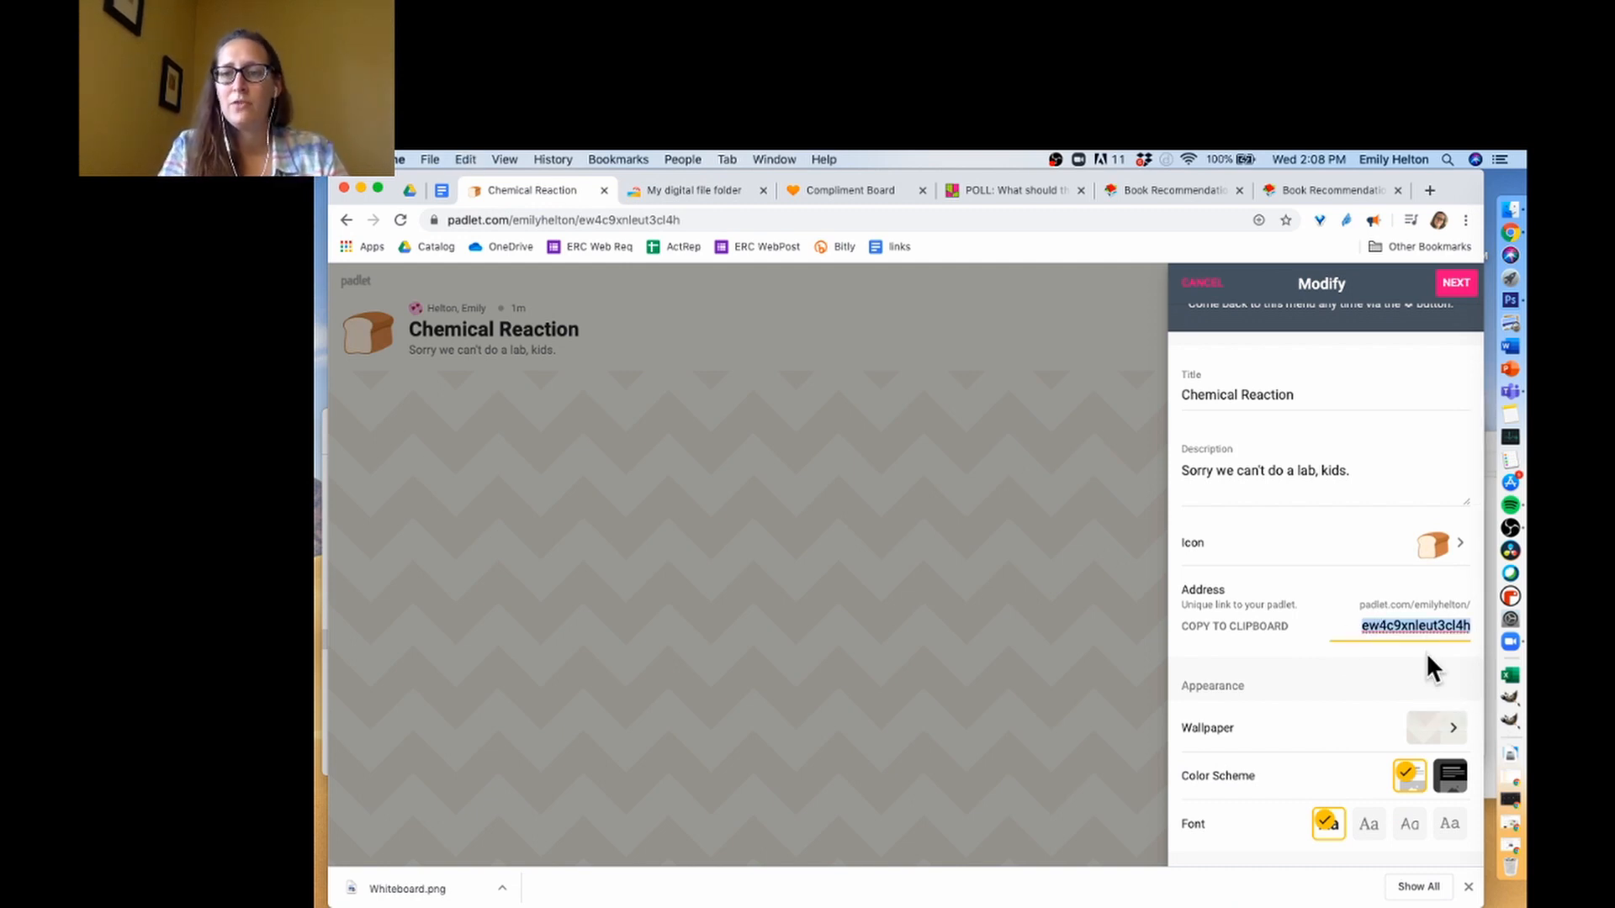
type("chem")
left_click(1244, 635)
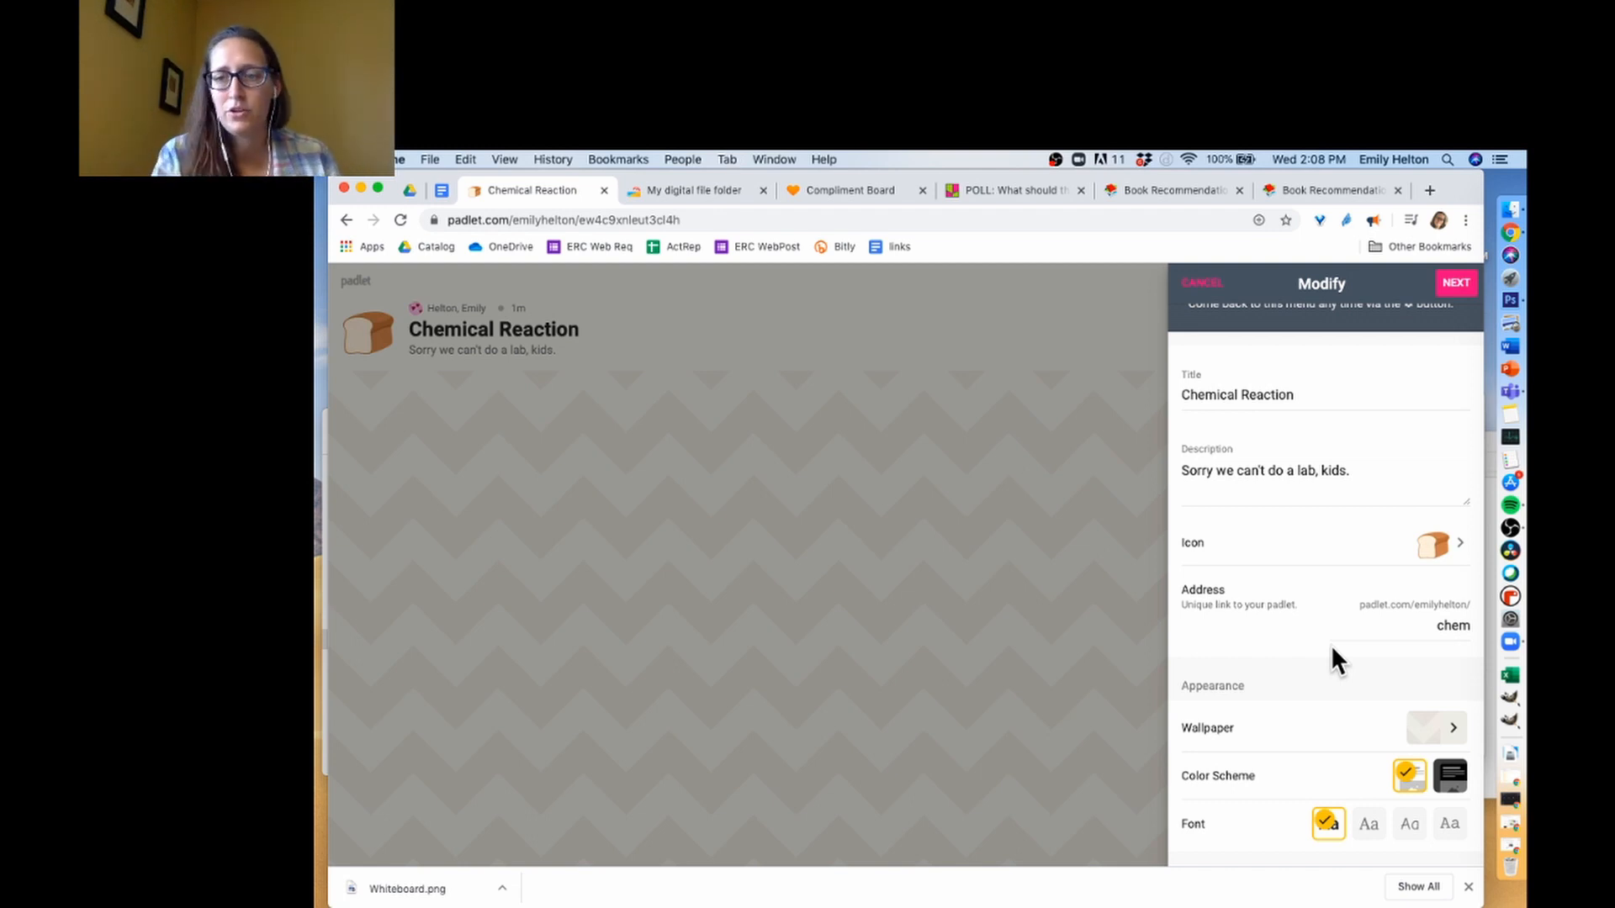
Step: Set the wallpaper to the blue-green-yellow horizontal gradient and return to the padlet's posting and content filtering settings
scroll(1320, 706, "down", 2)
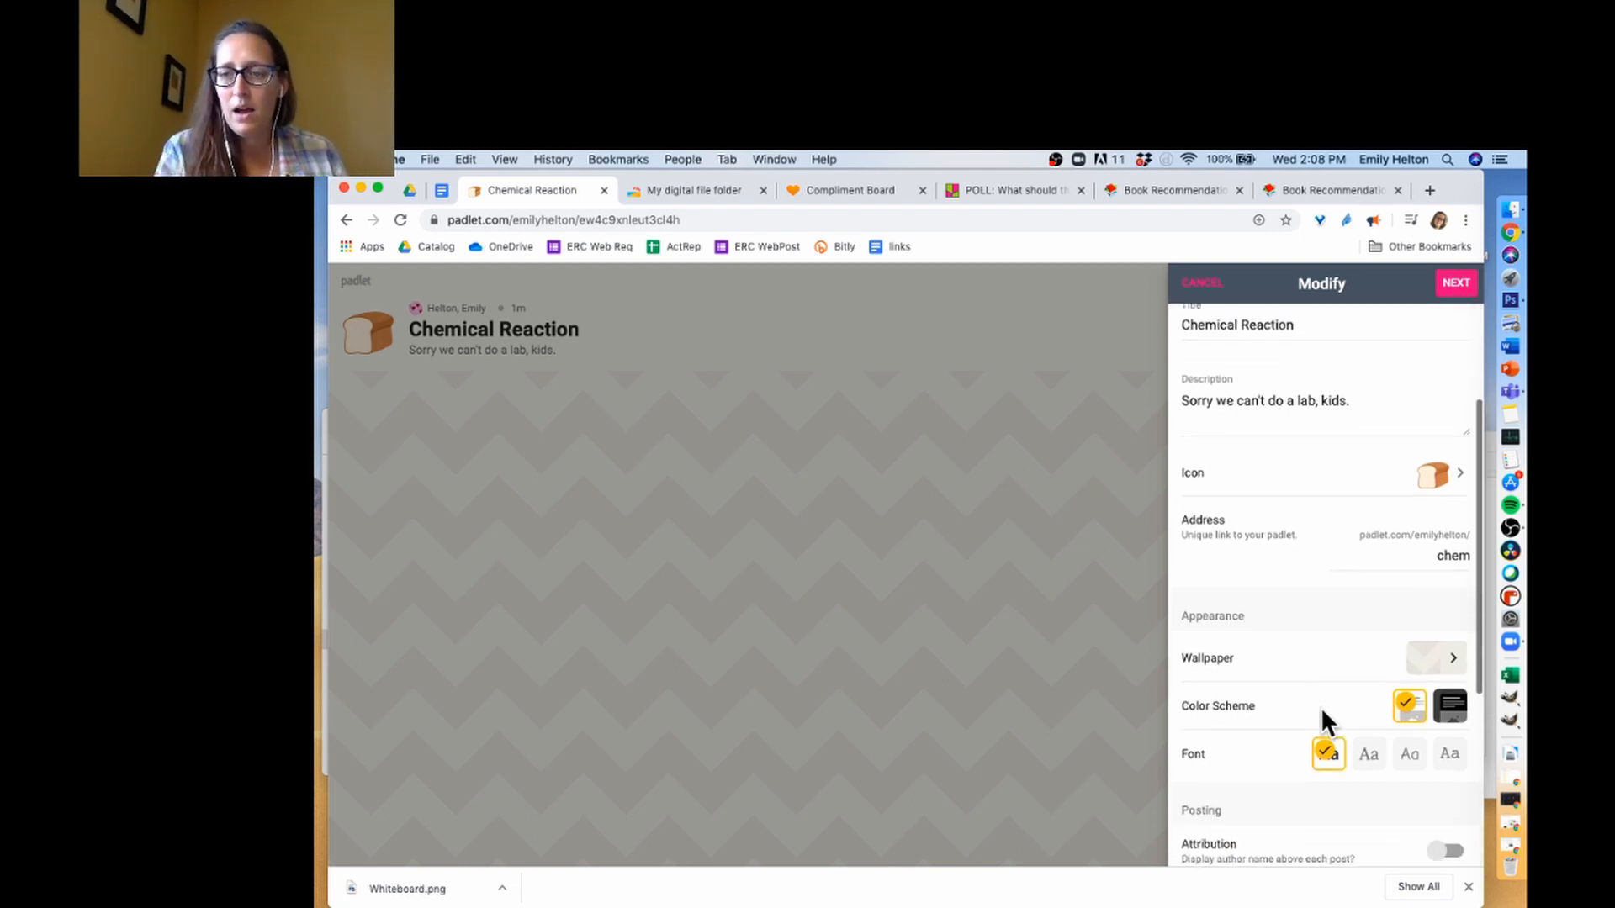
left_click(1458, 689)
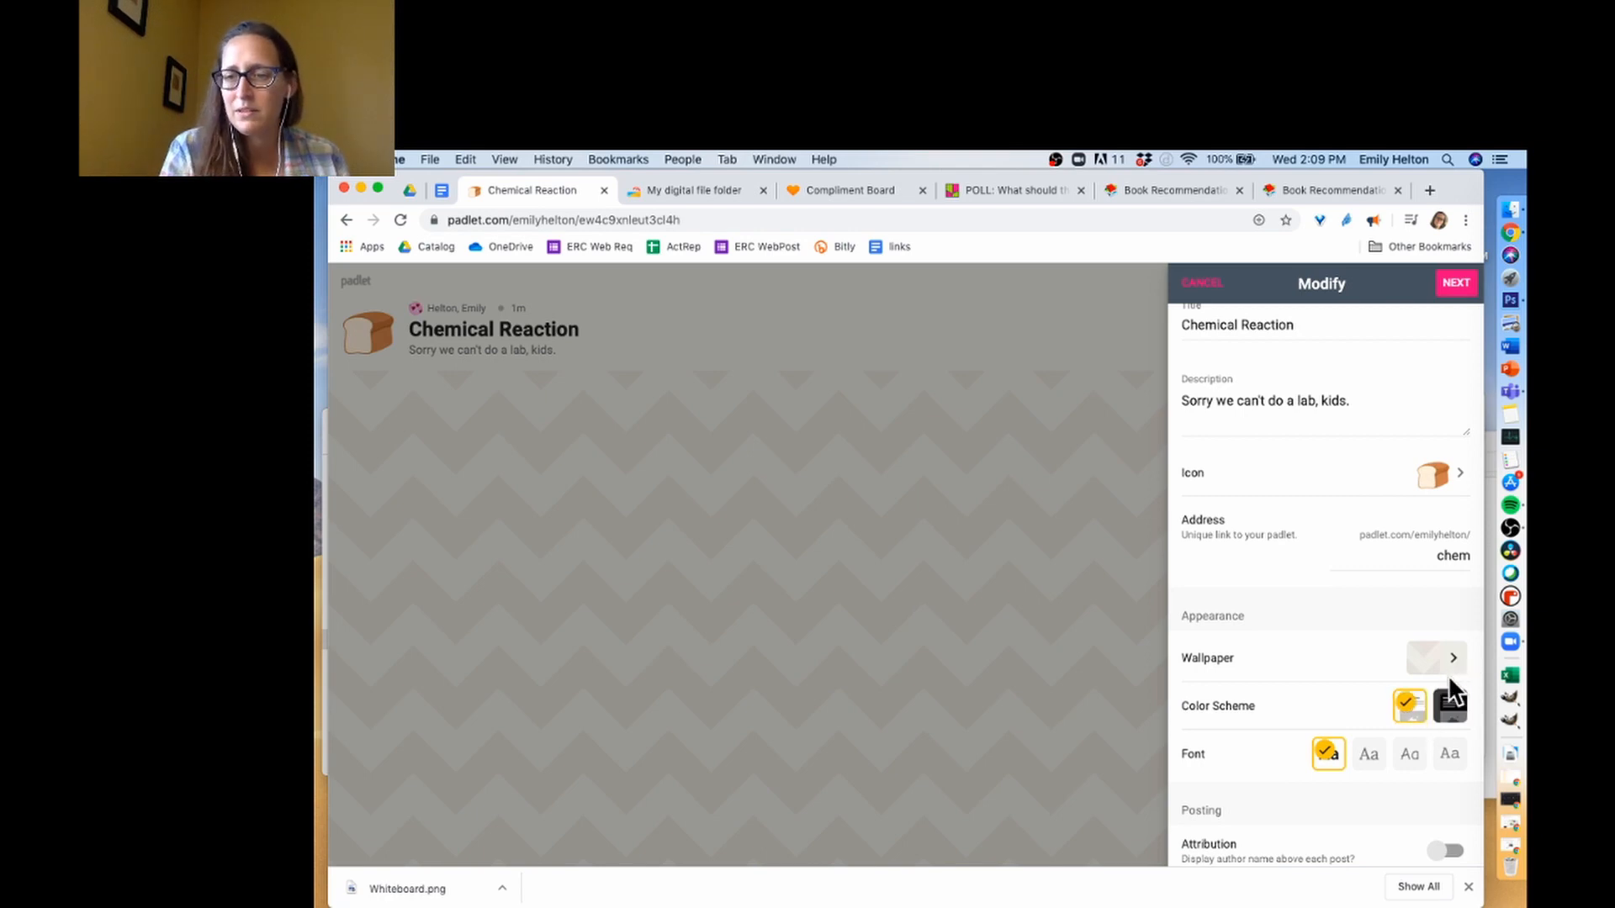
left_click(1453, 663)
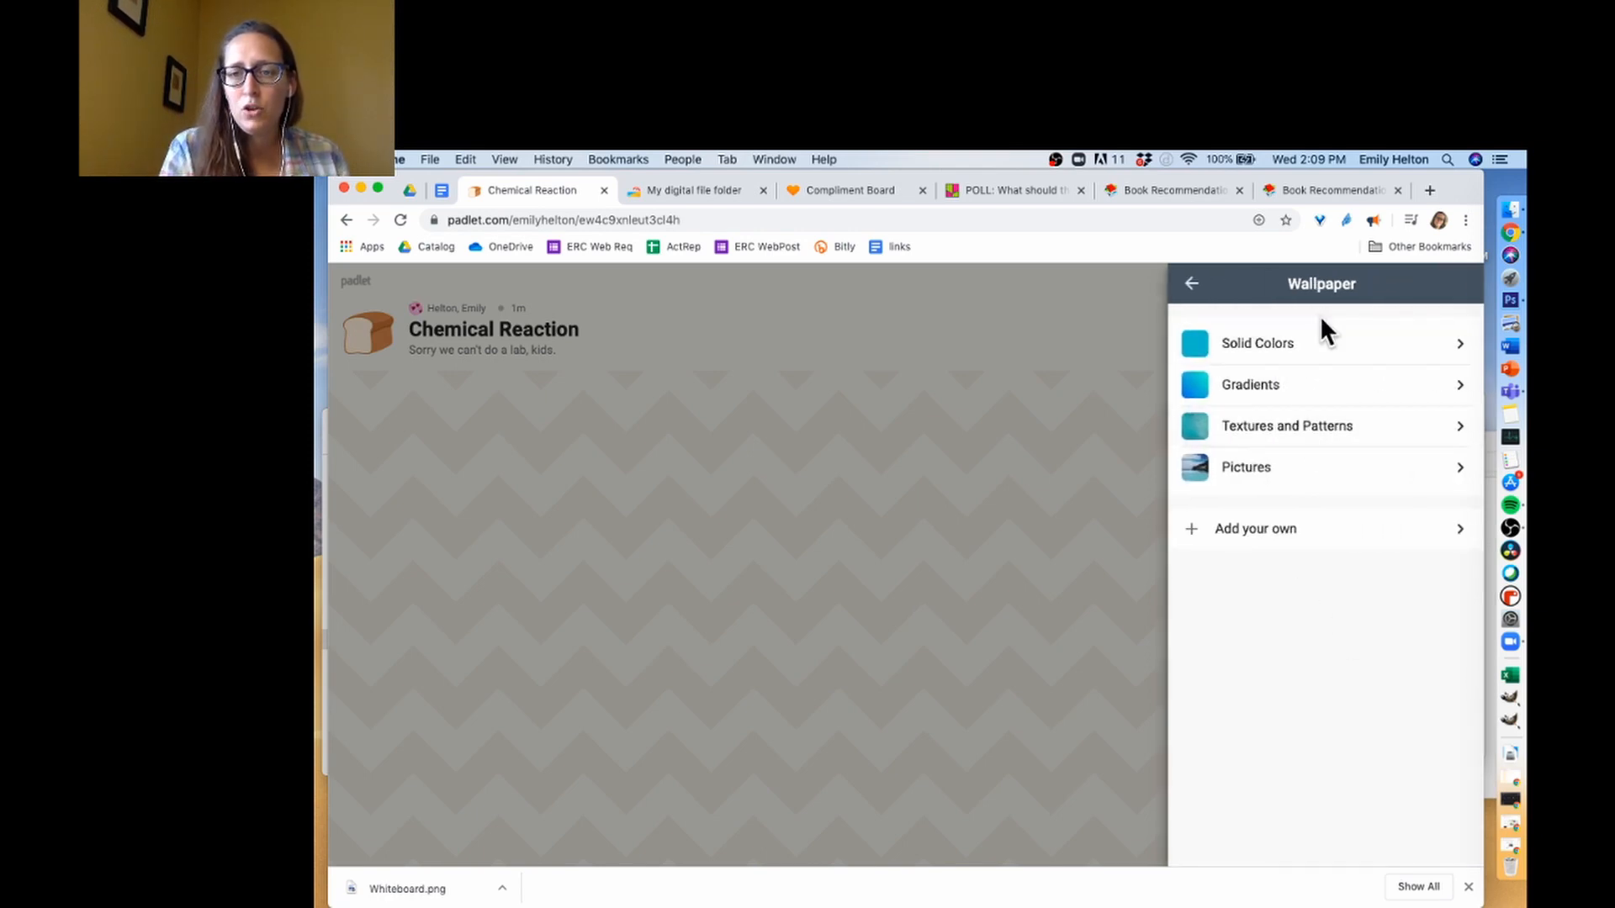
left_click(1327, 386)
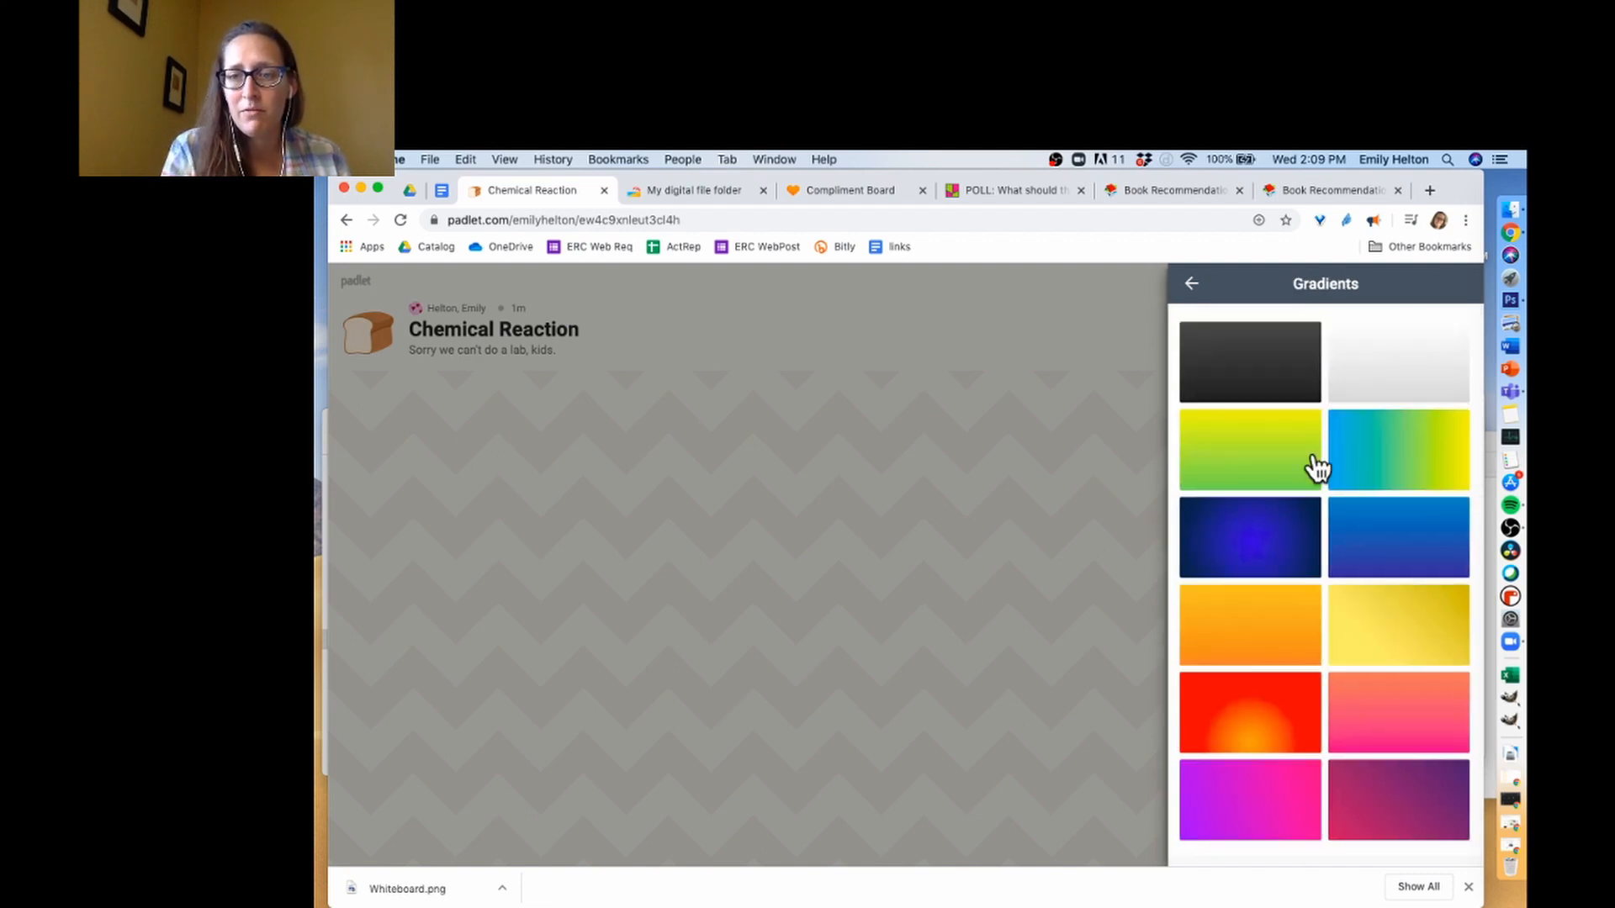
left_click(1407, 483)
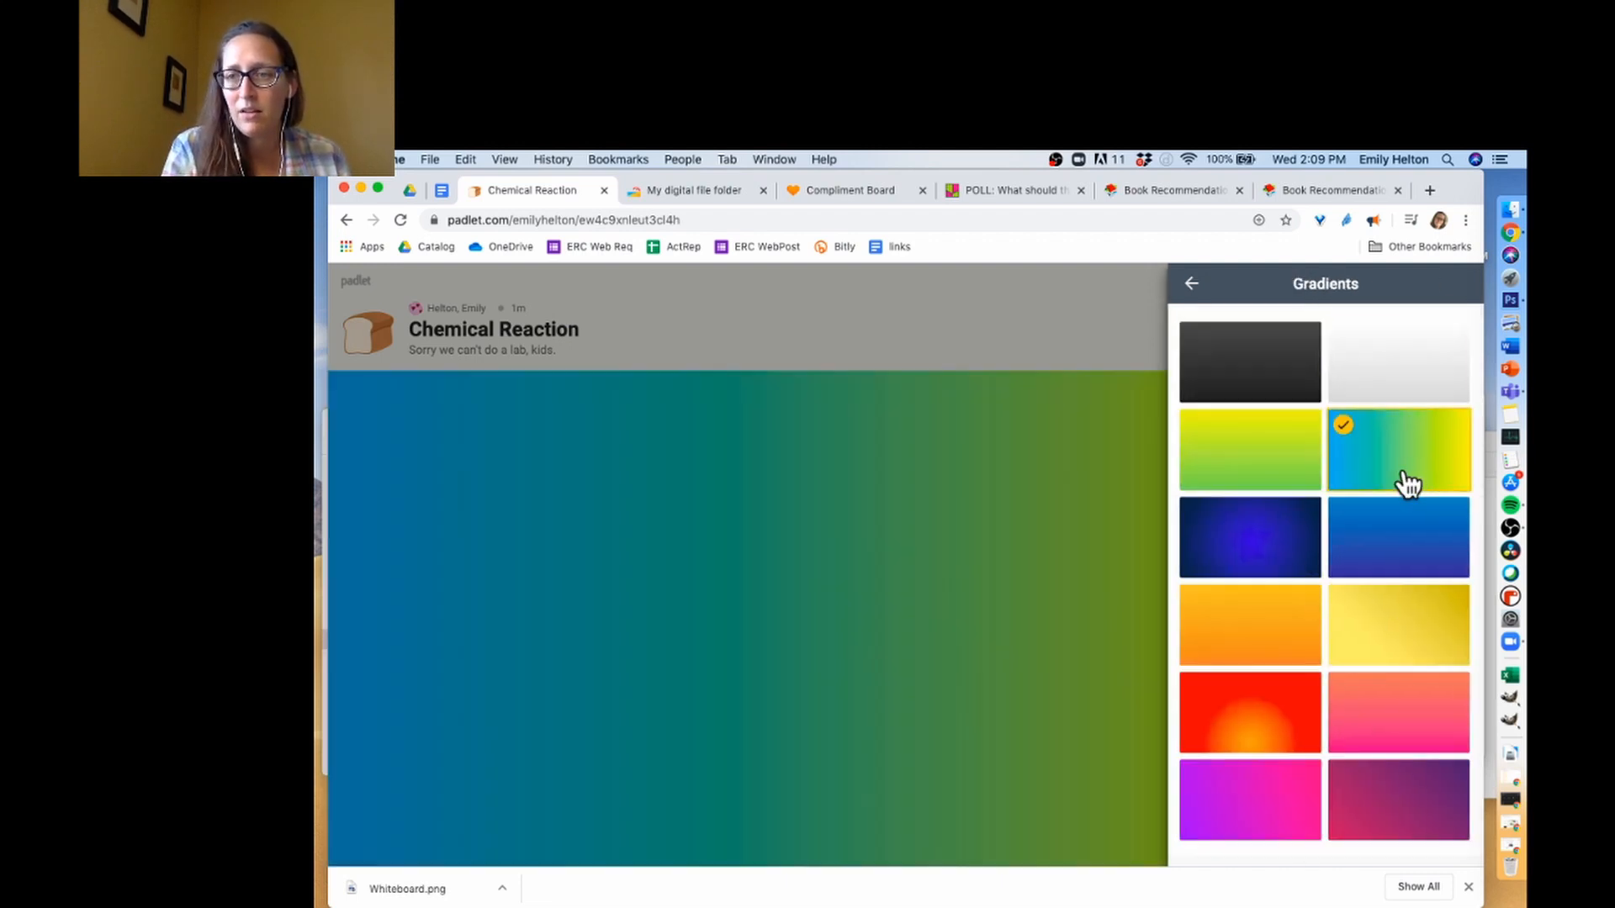
left_click(1192, 286)
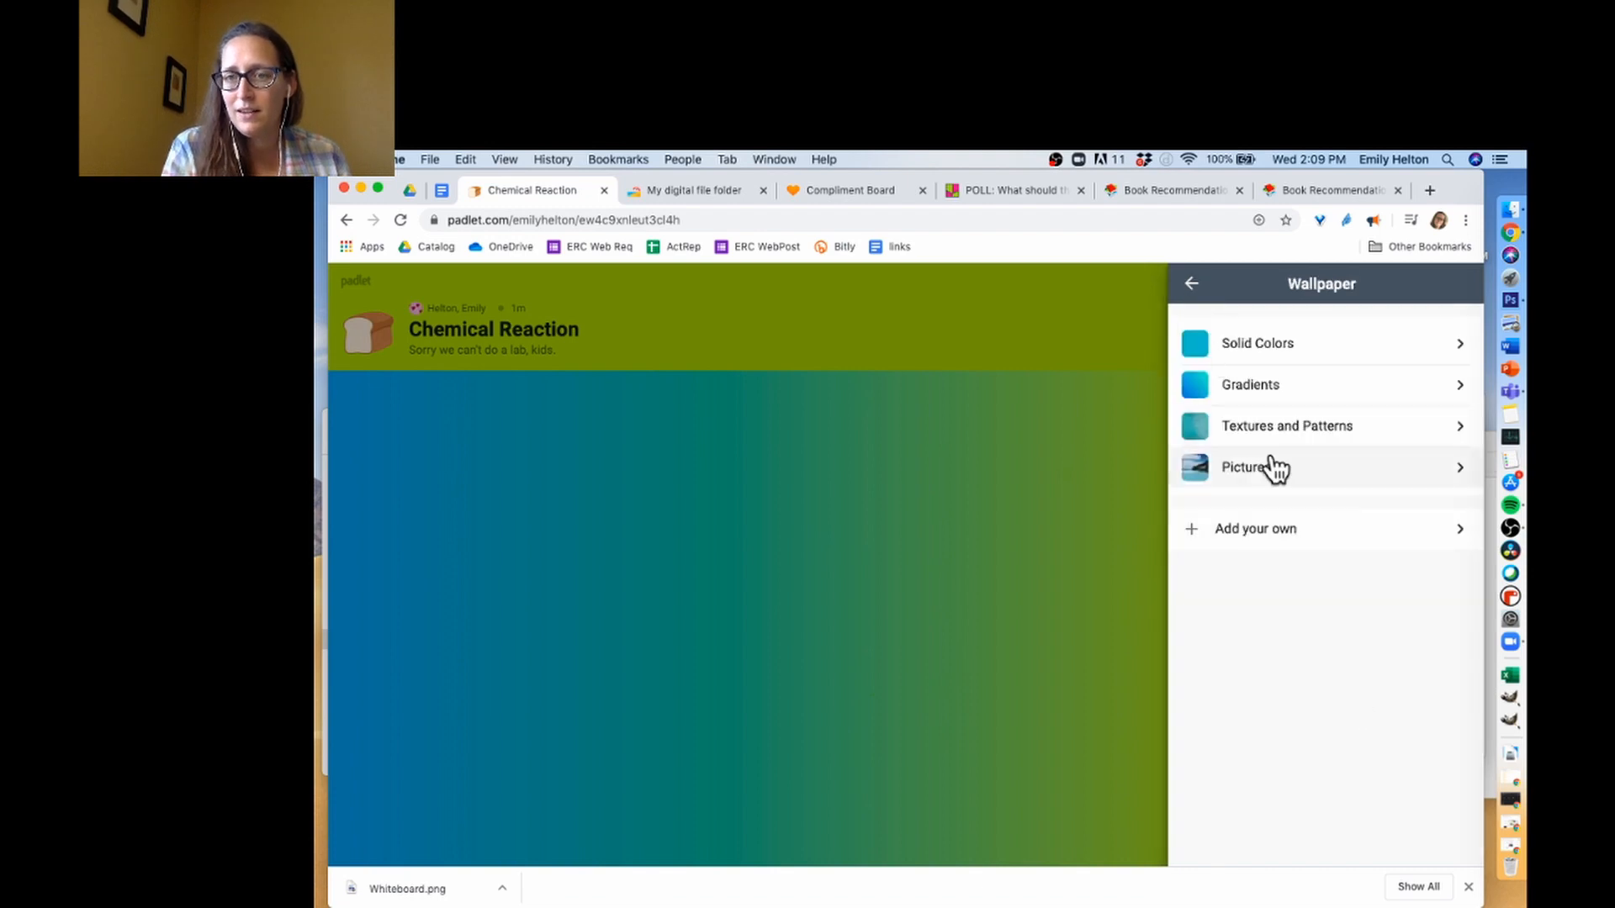
left_click(1192, 286)
scroll(1386, 755, "down", 5)
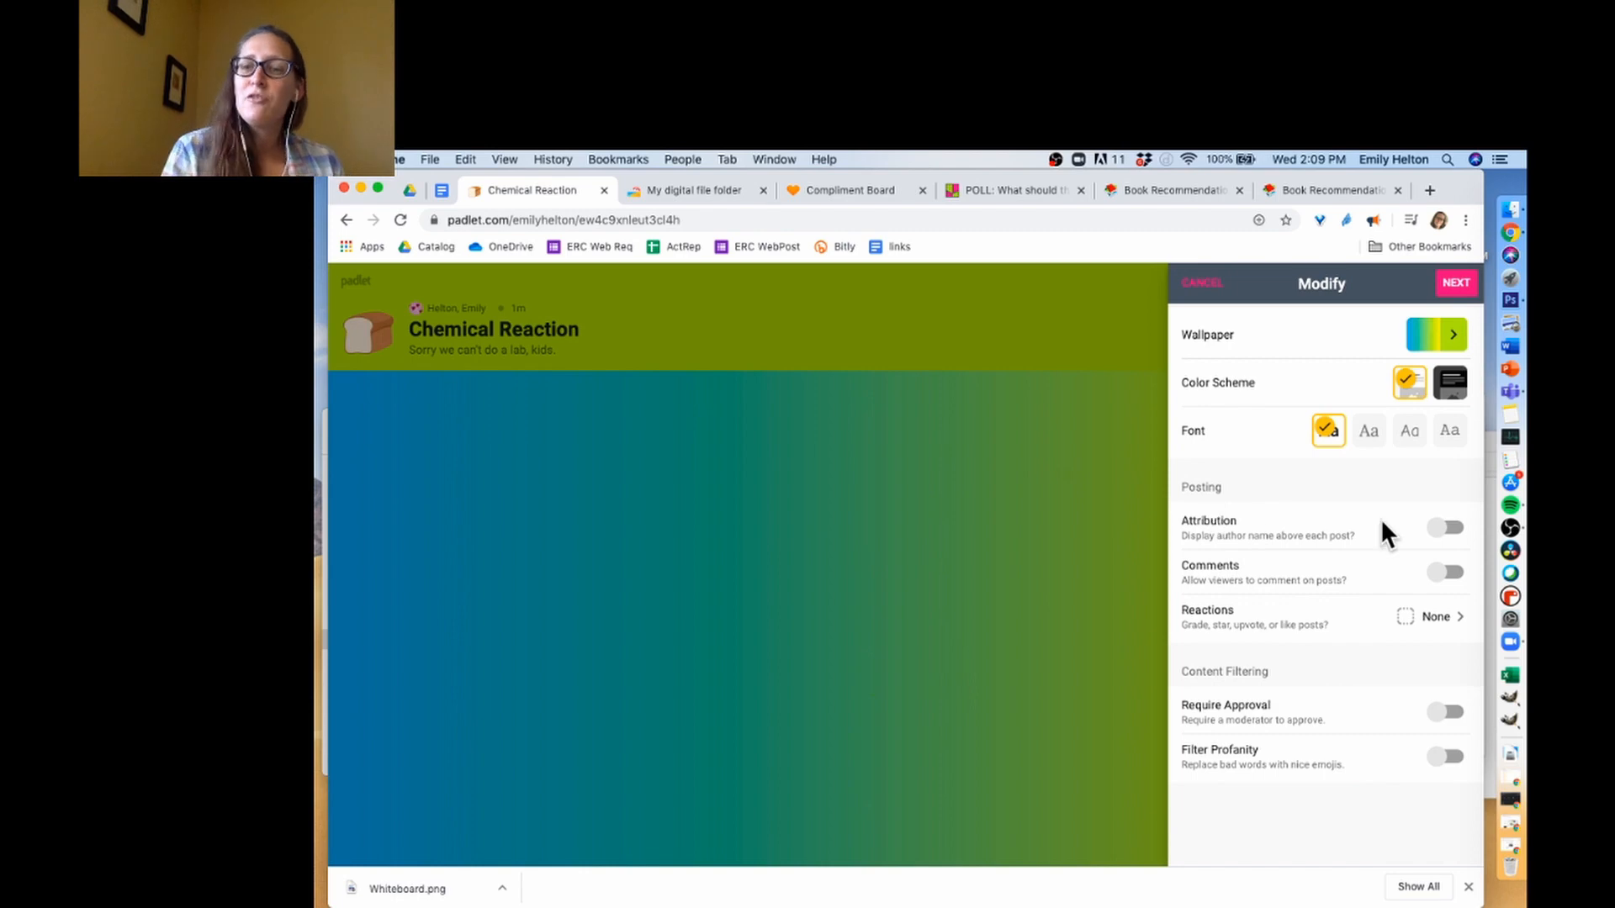
Step: Turn on attribution so author names display above posts, and review the available reaction types
left_click(1445, 530)
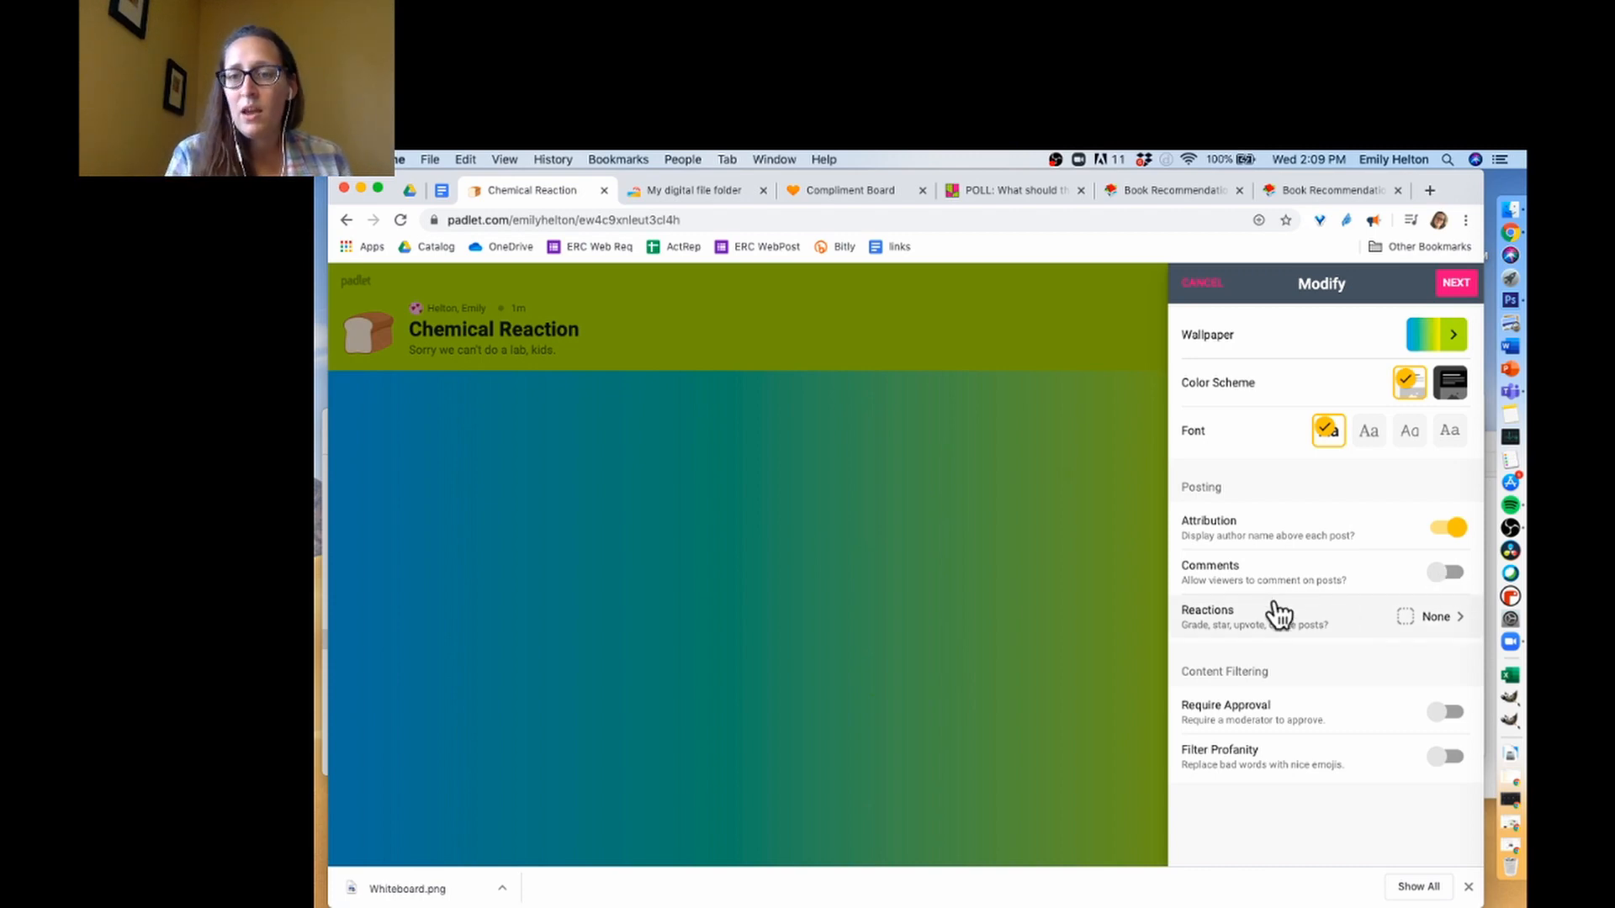
left_click(1404, 627)
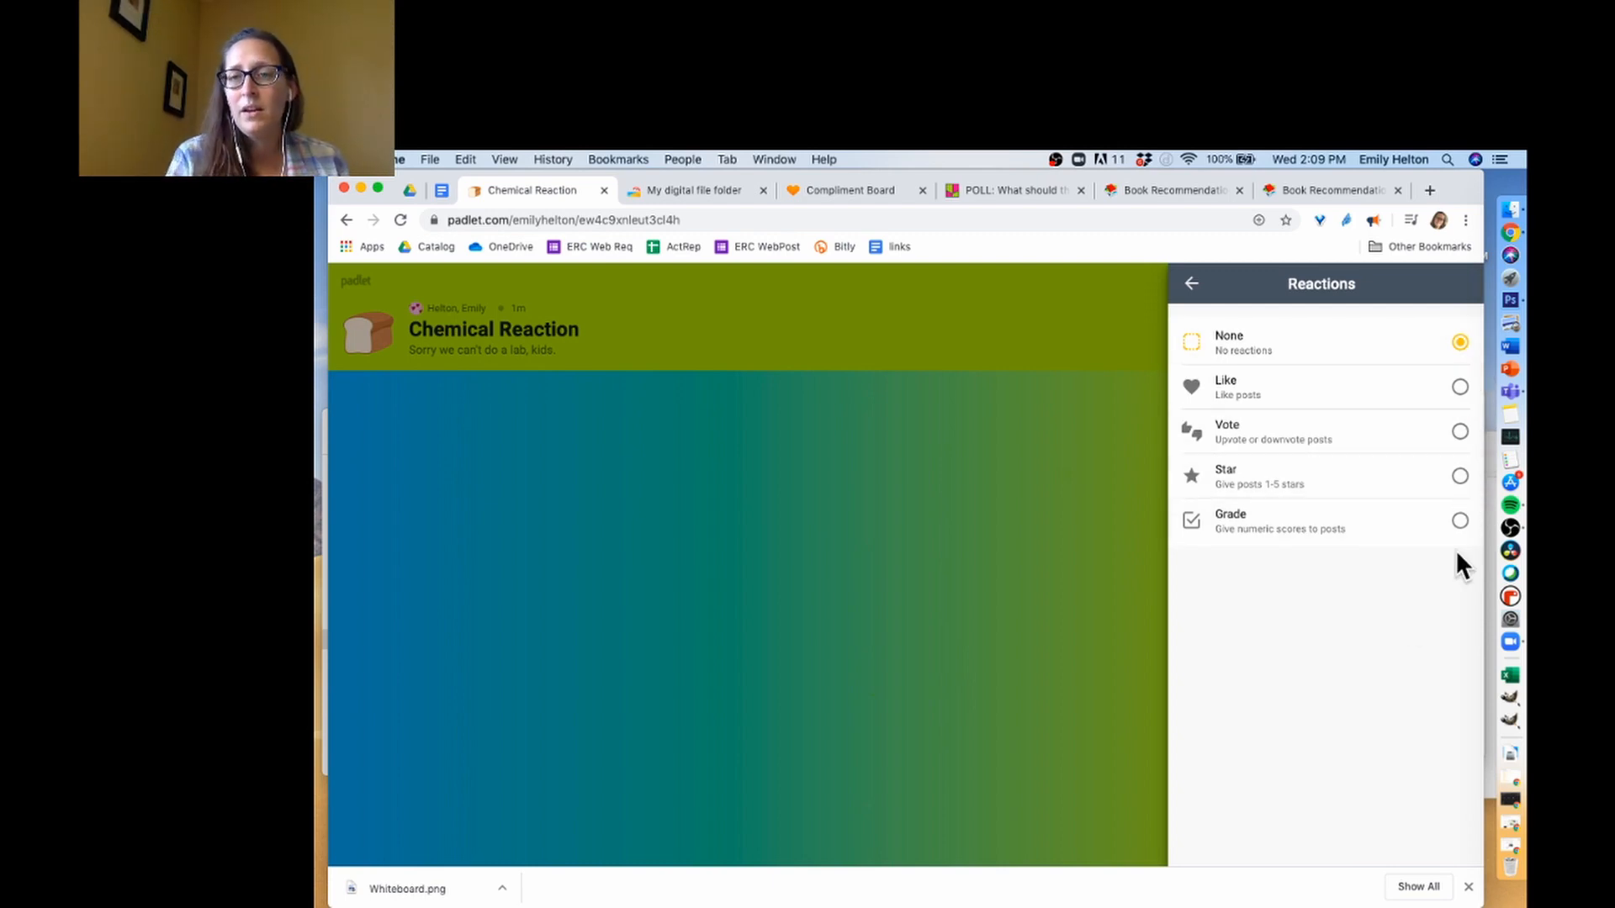
left_click(1191, 283)
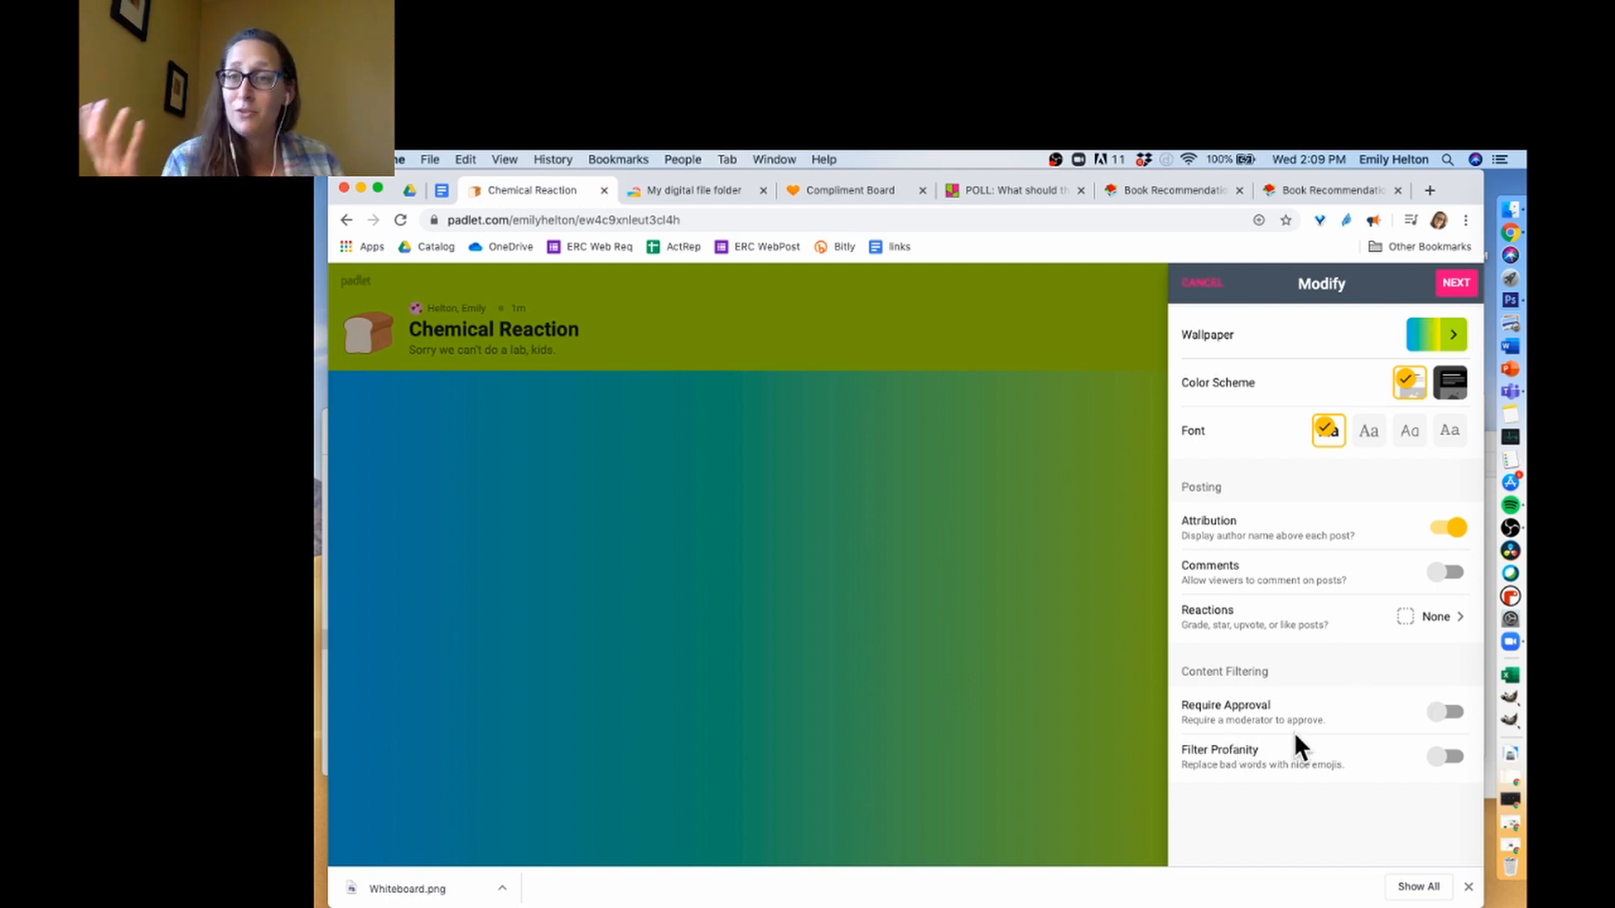
Step: Try the moderator approval requirement, turn it off again, and save the padlet's settings
left_click(1442, 710)
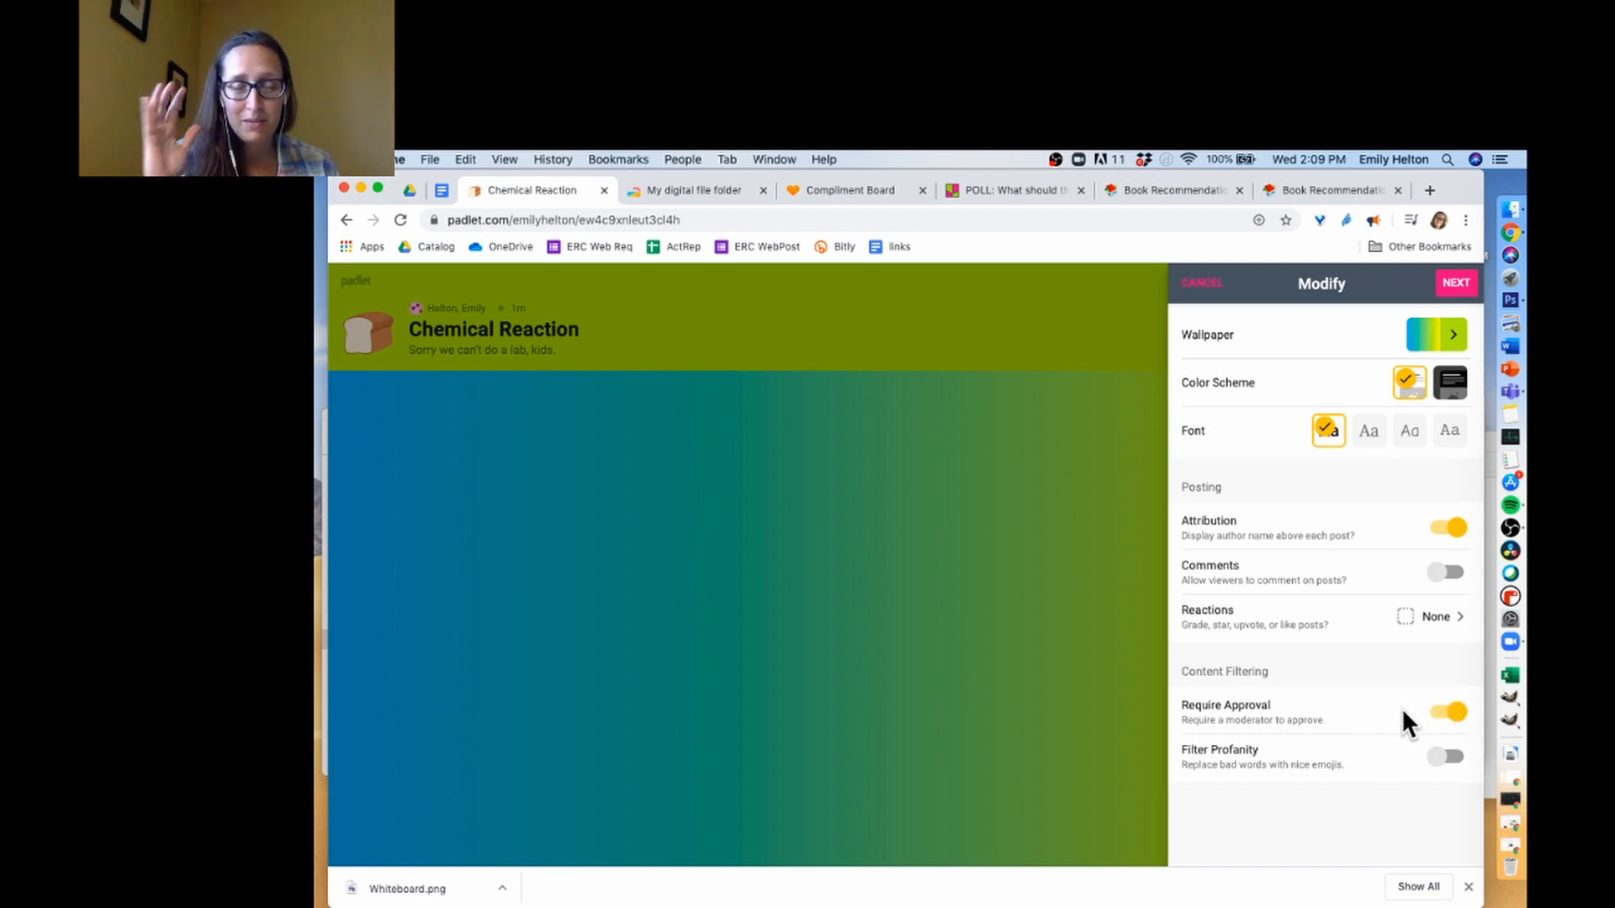
left_click(1461, 722)
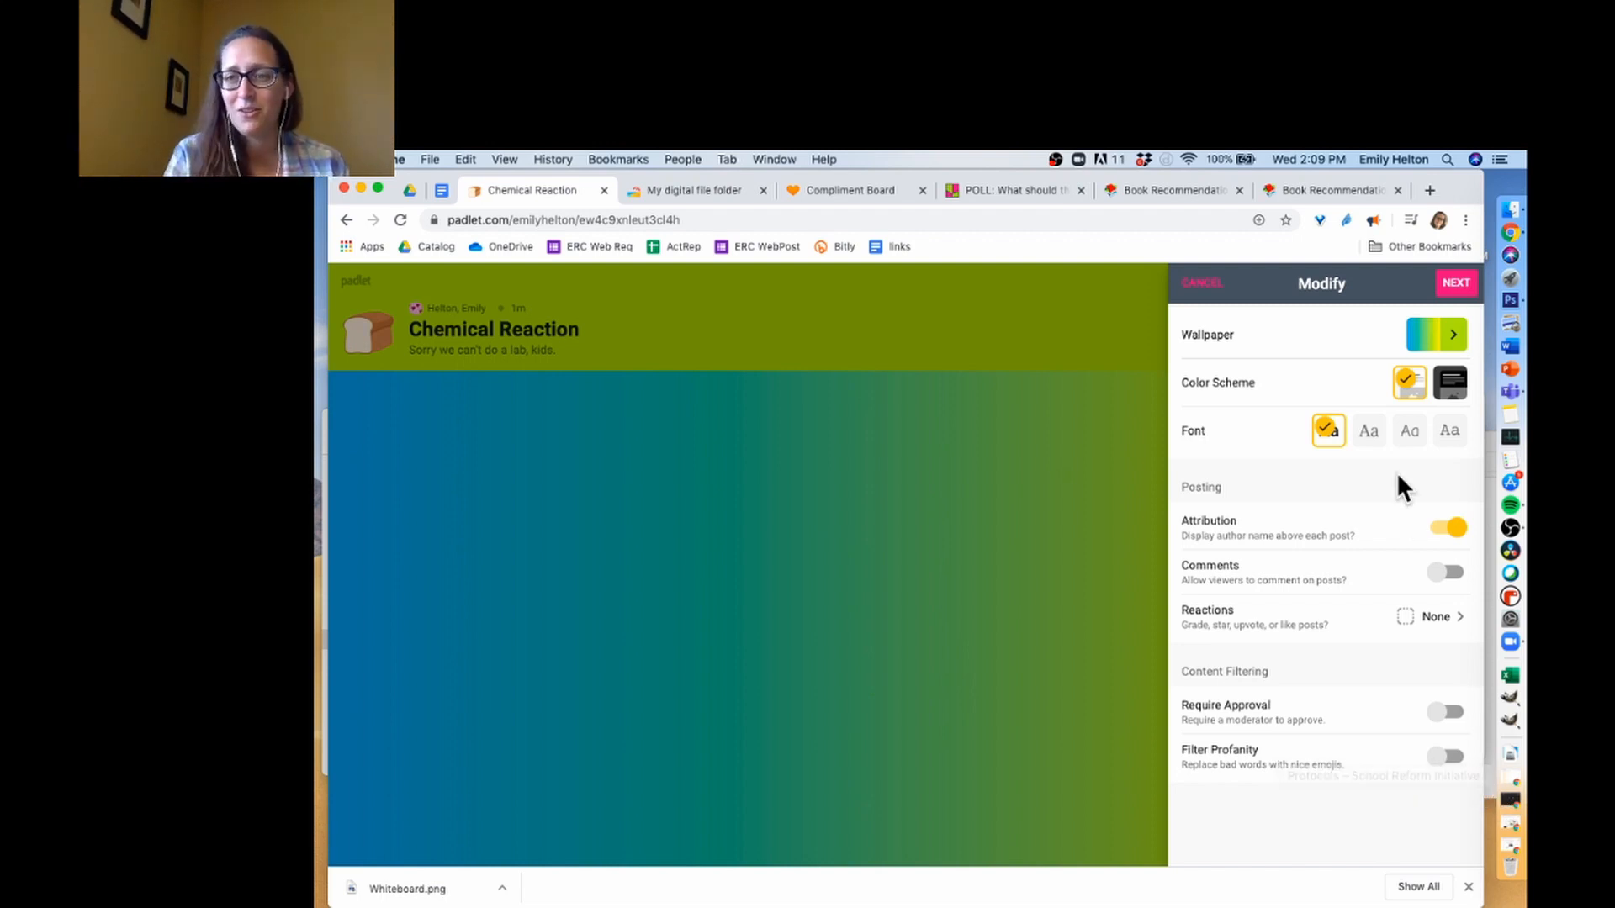
scroll(1277, 517, "up", 5)
scroll(1278, 521, "up", 2)
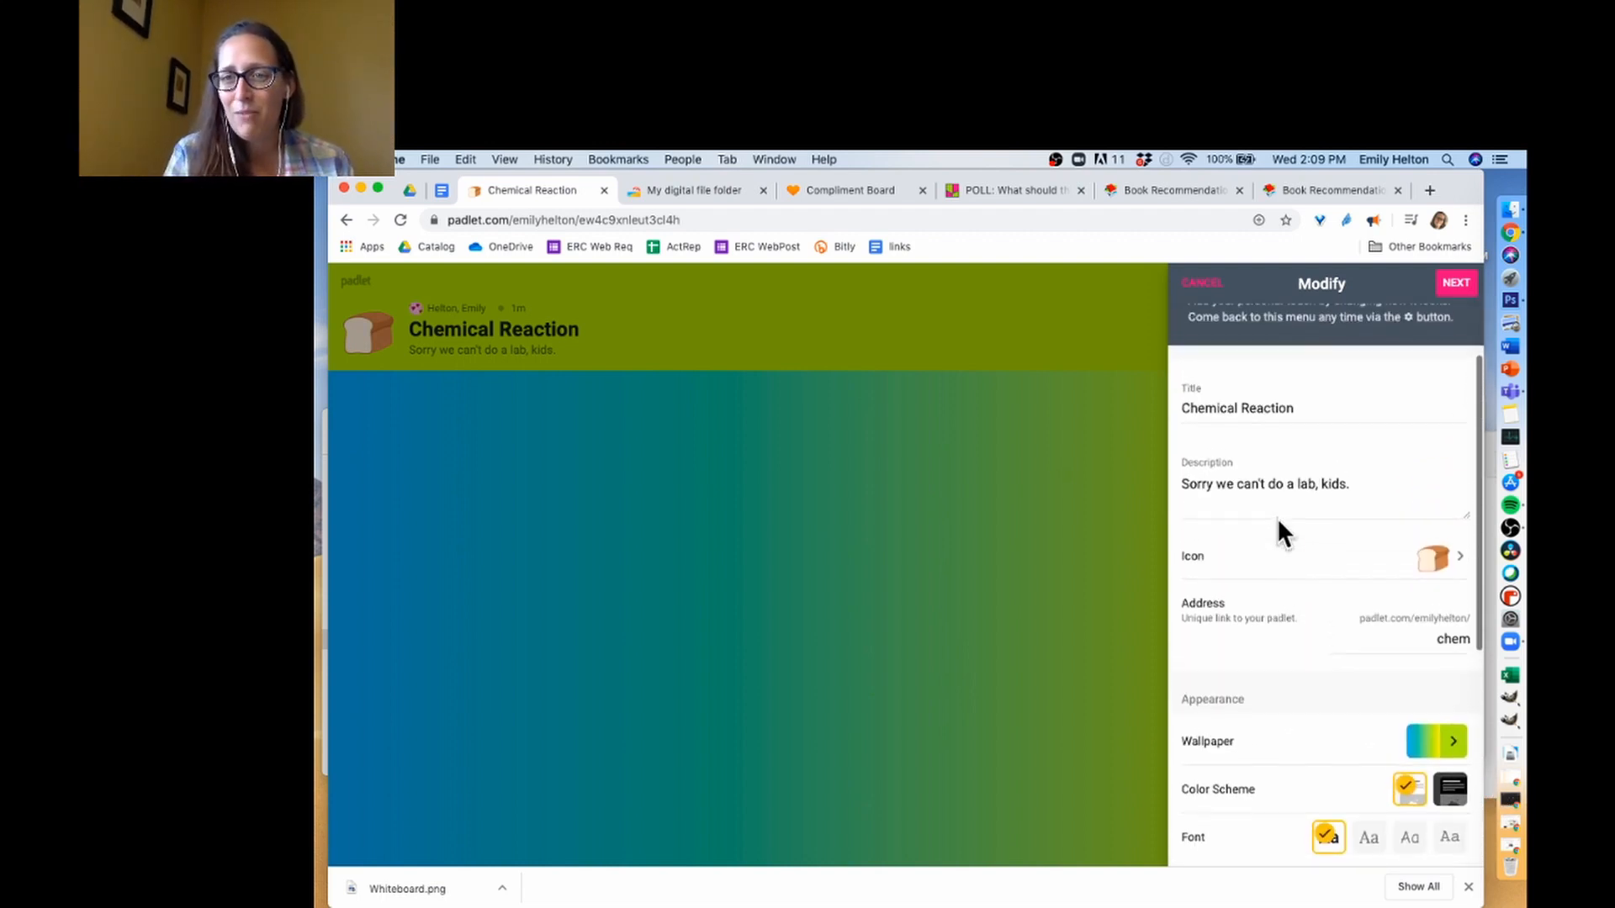
scroll(1429, 383, "up", 3)
left_click(1446, 284)
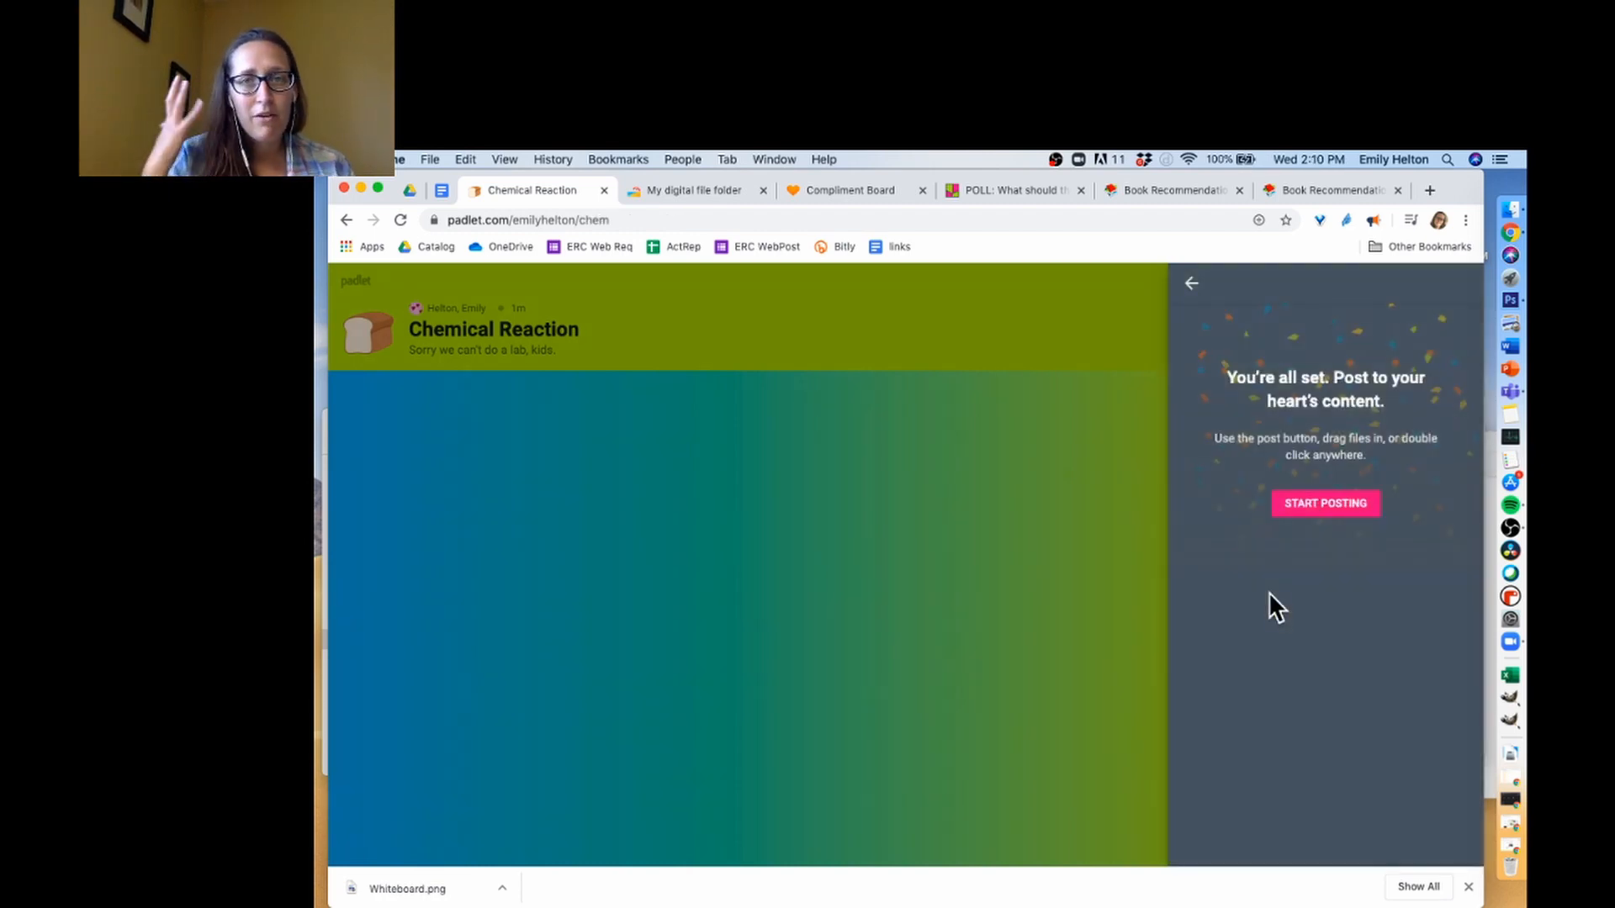
Step: Leave the initial setup, reopen the padlet's settings to review them, and return to the canvas
left_click(1190, 284)
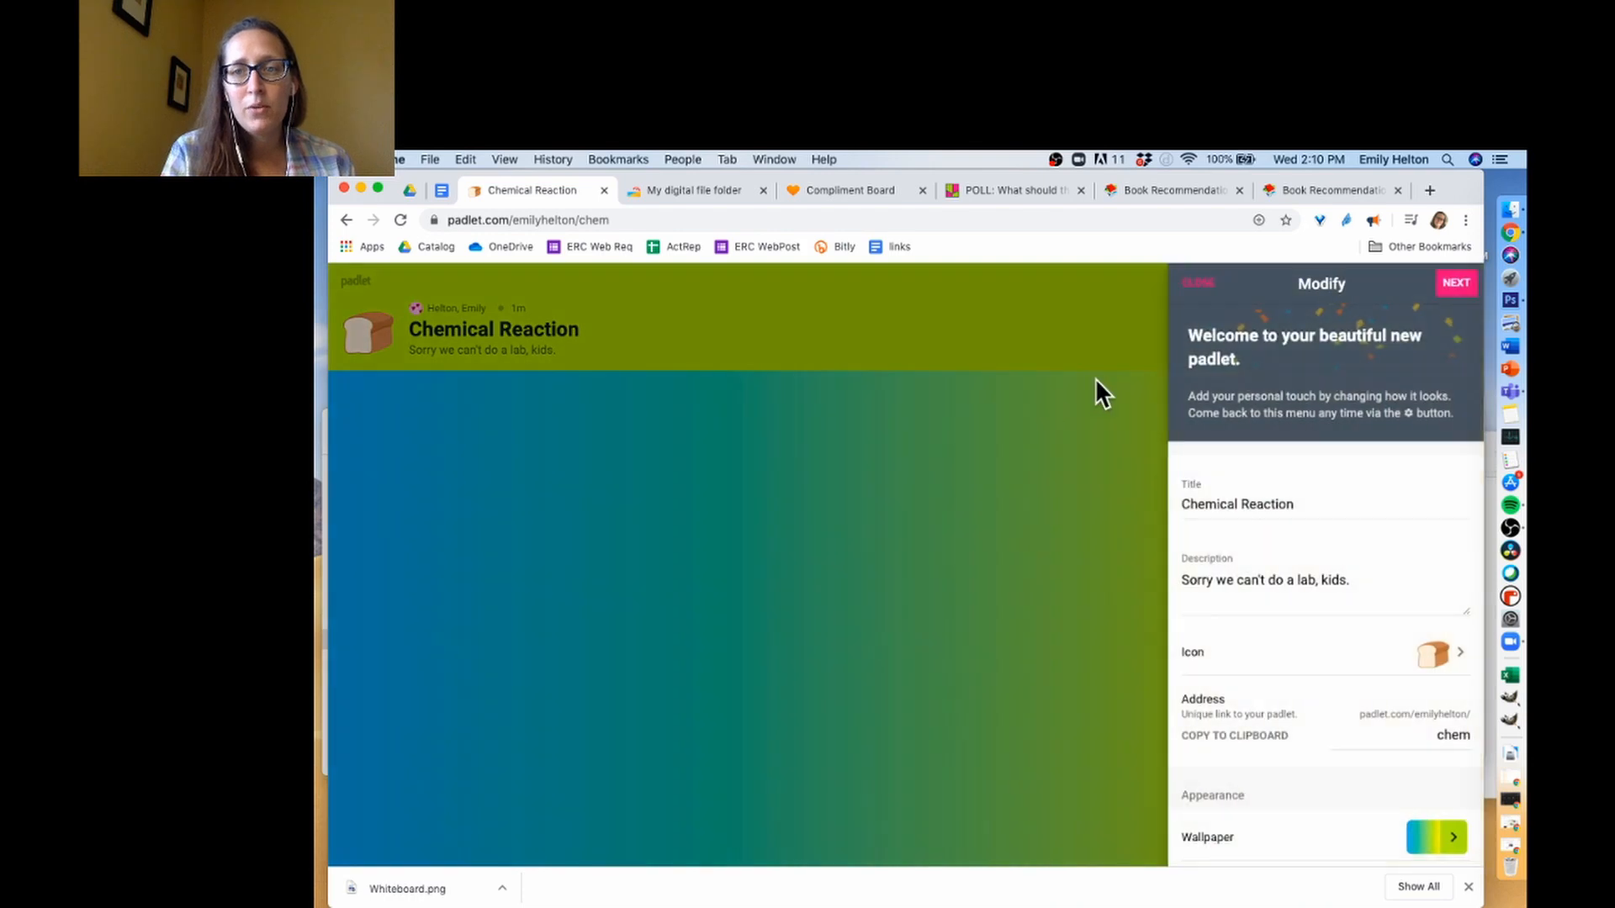
left_click(1211, 283)
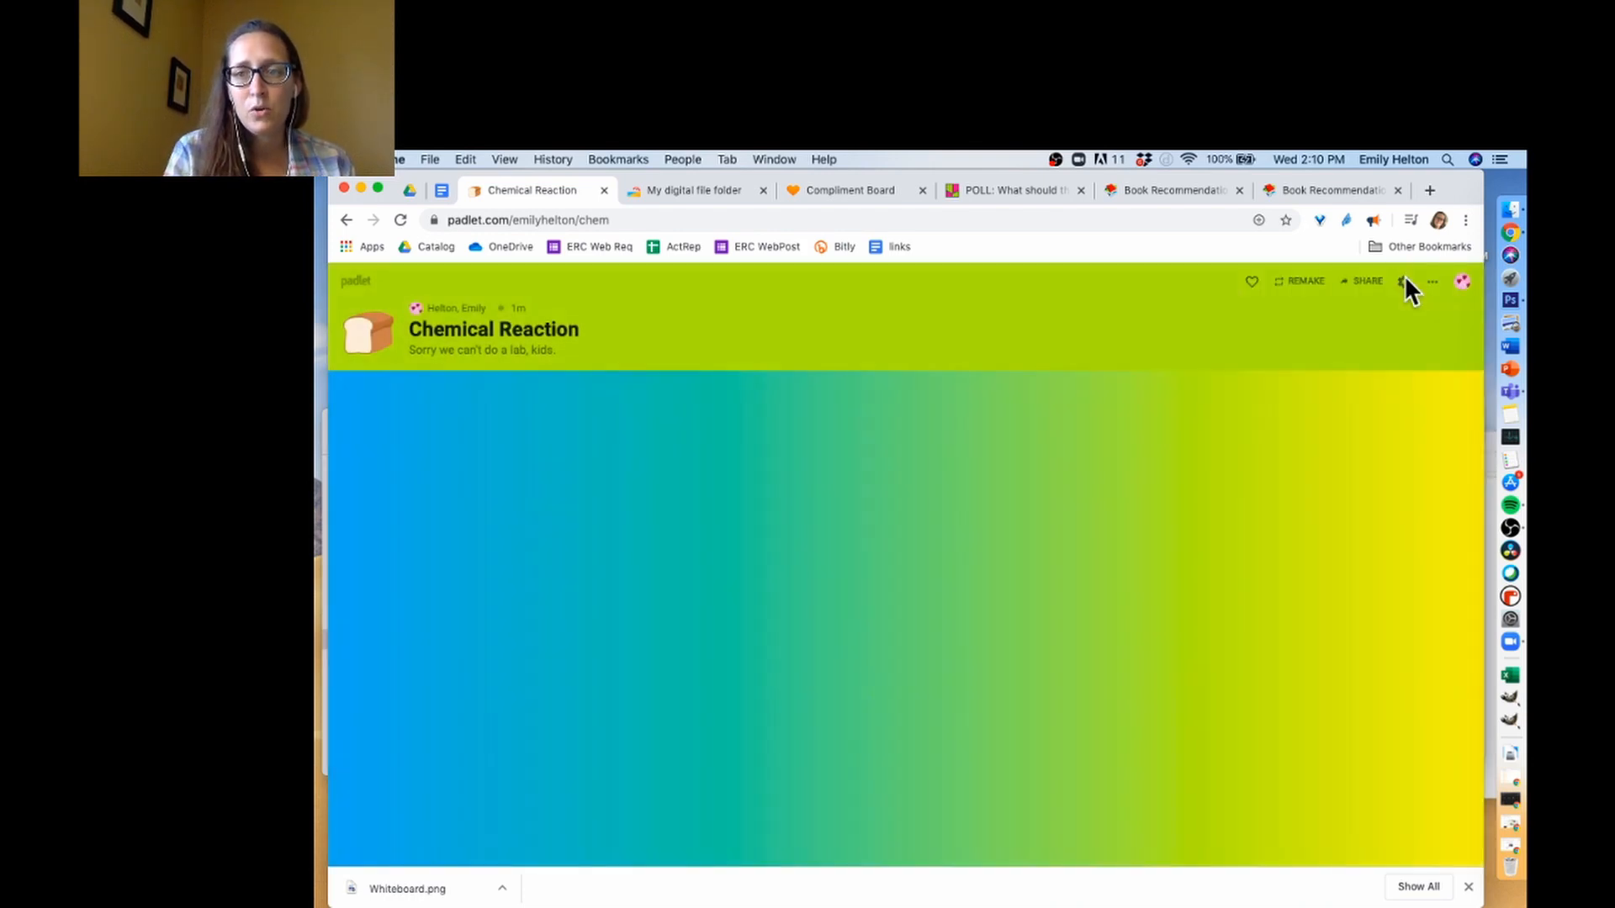
left_click(1403, 281)
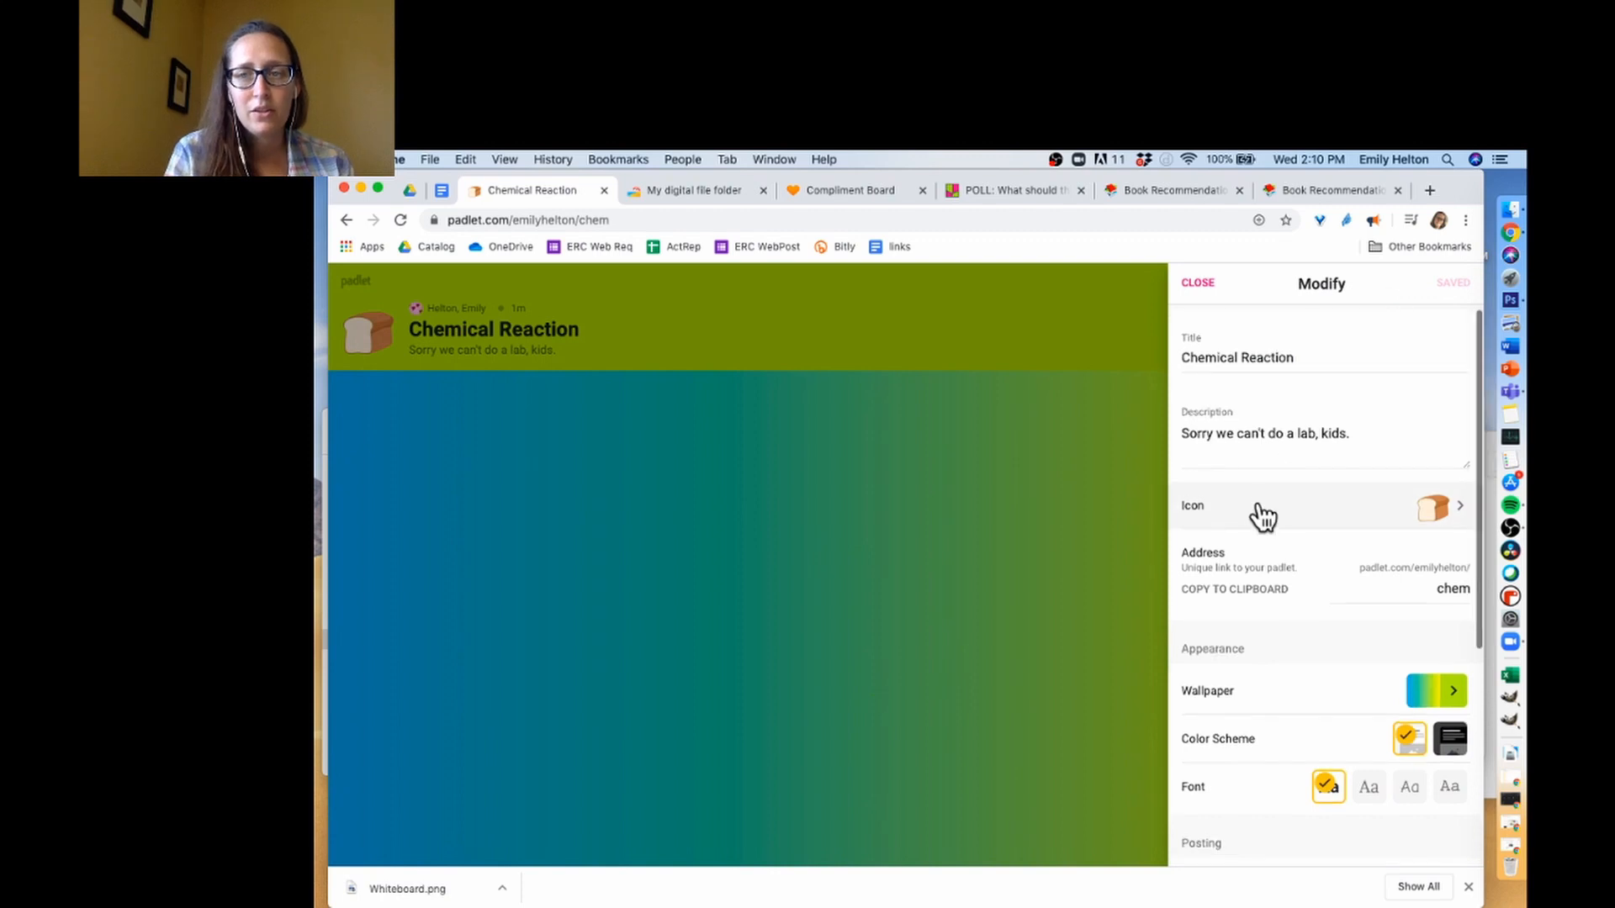
left_click(1207, 280)
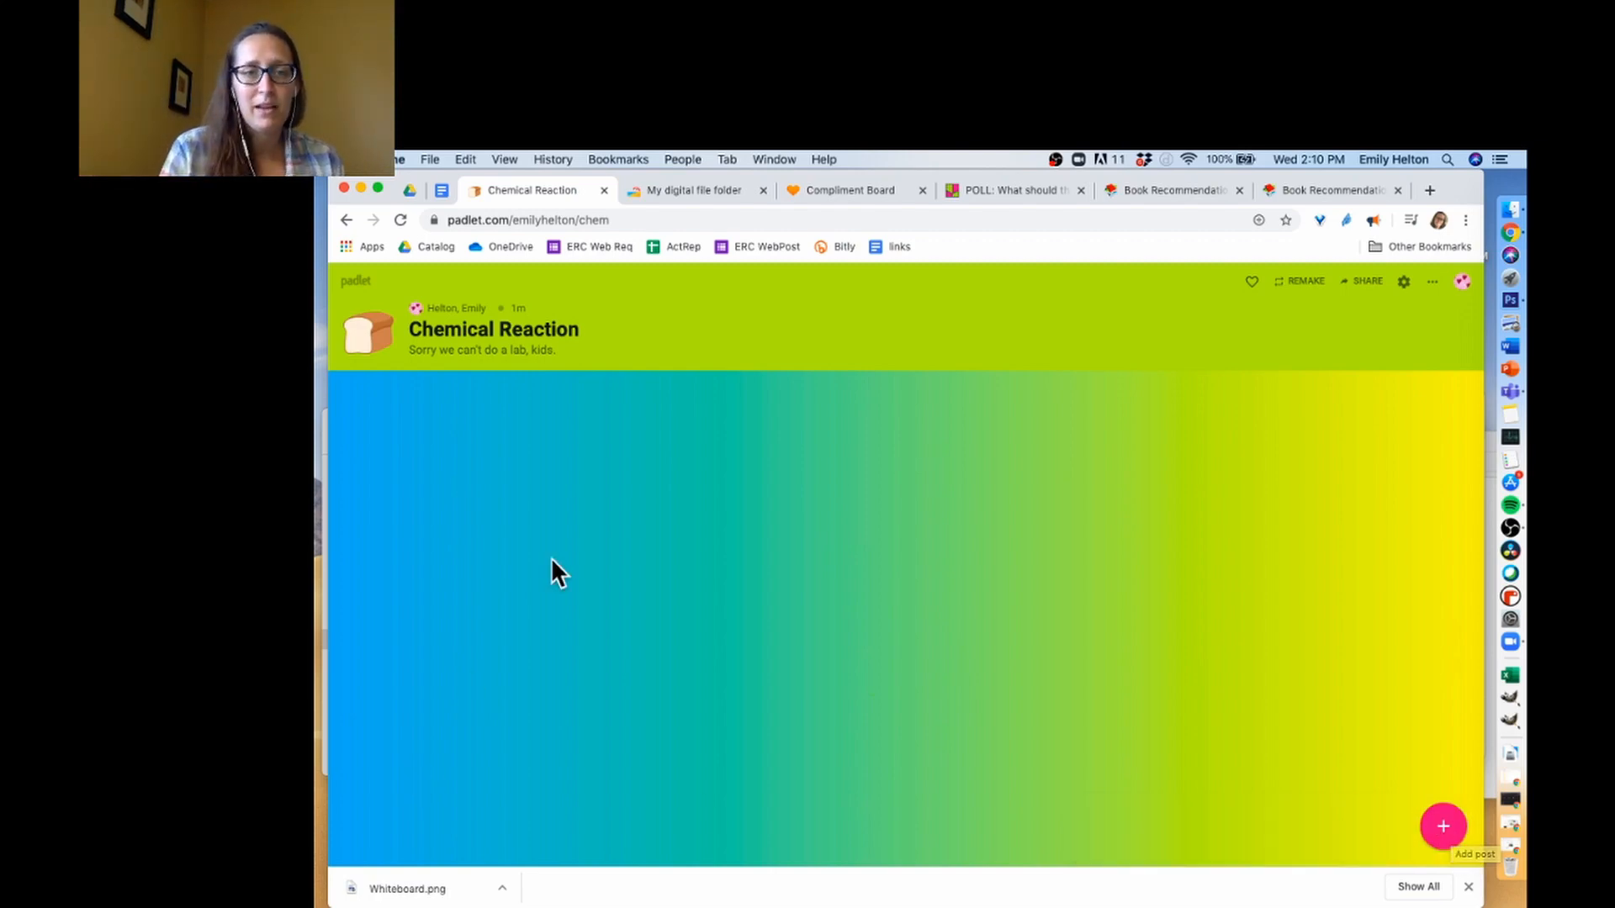
Step: Add a post to the canvas with the image Oxygen_molecule.png uploaded from the Desktop's Temp file folder
double_click(591, 481)
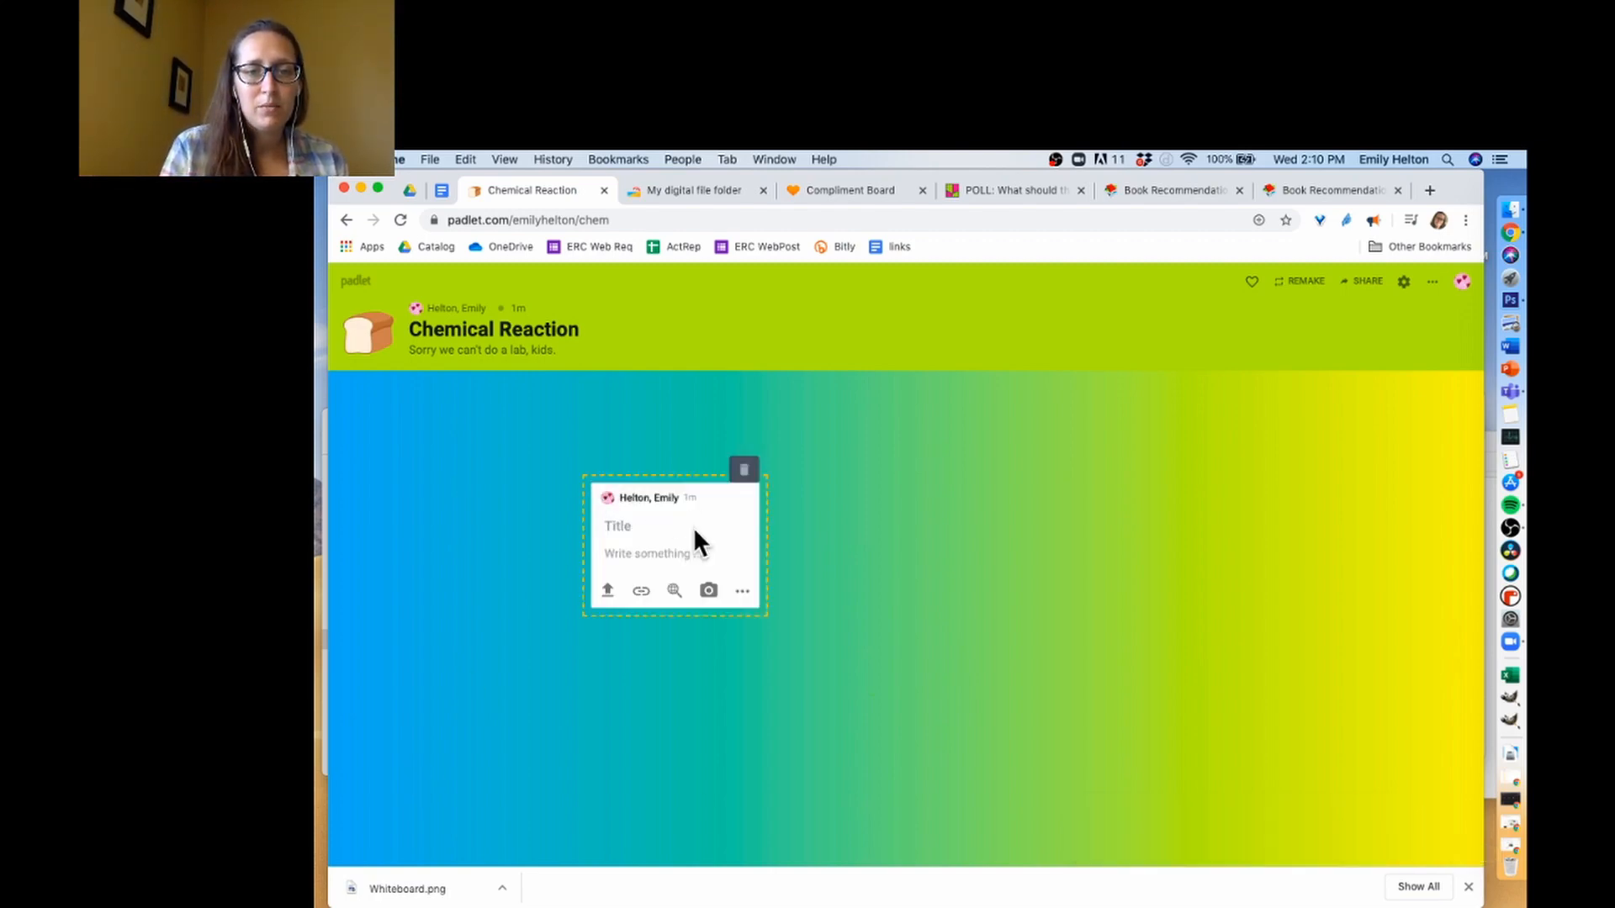
left_click(607, 591)
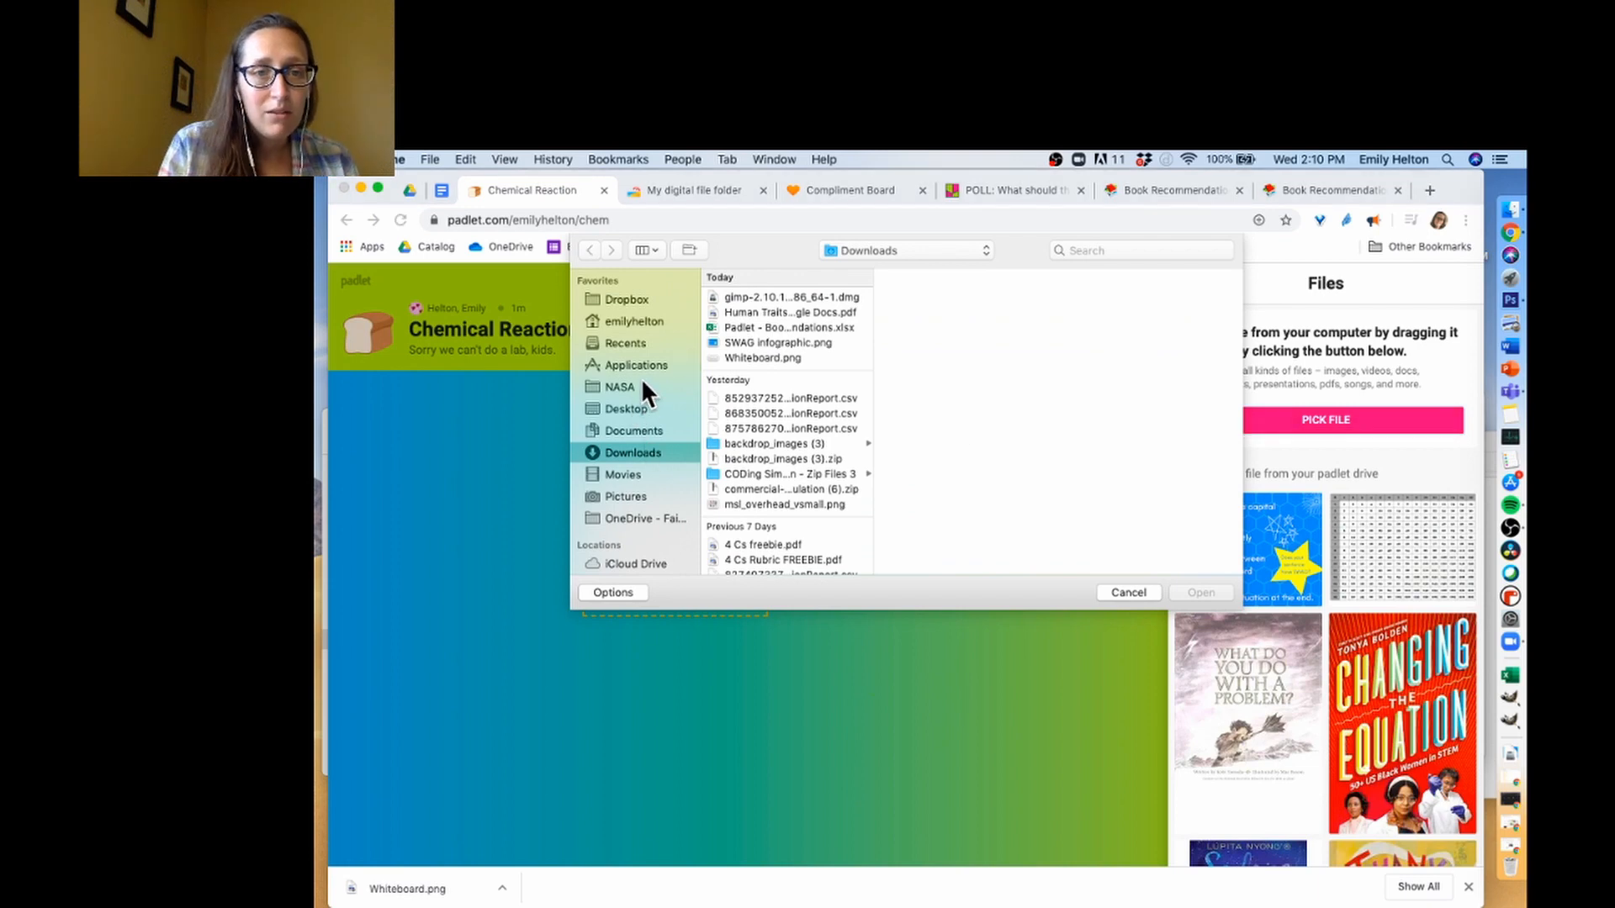
left_click(631, 406)
left_click(770, 296)
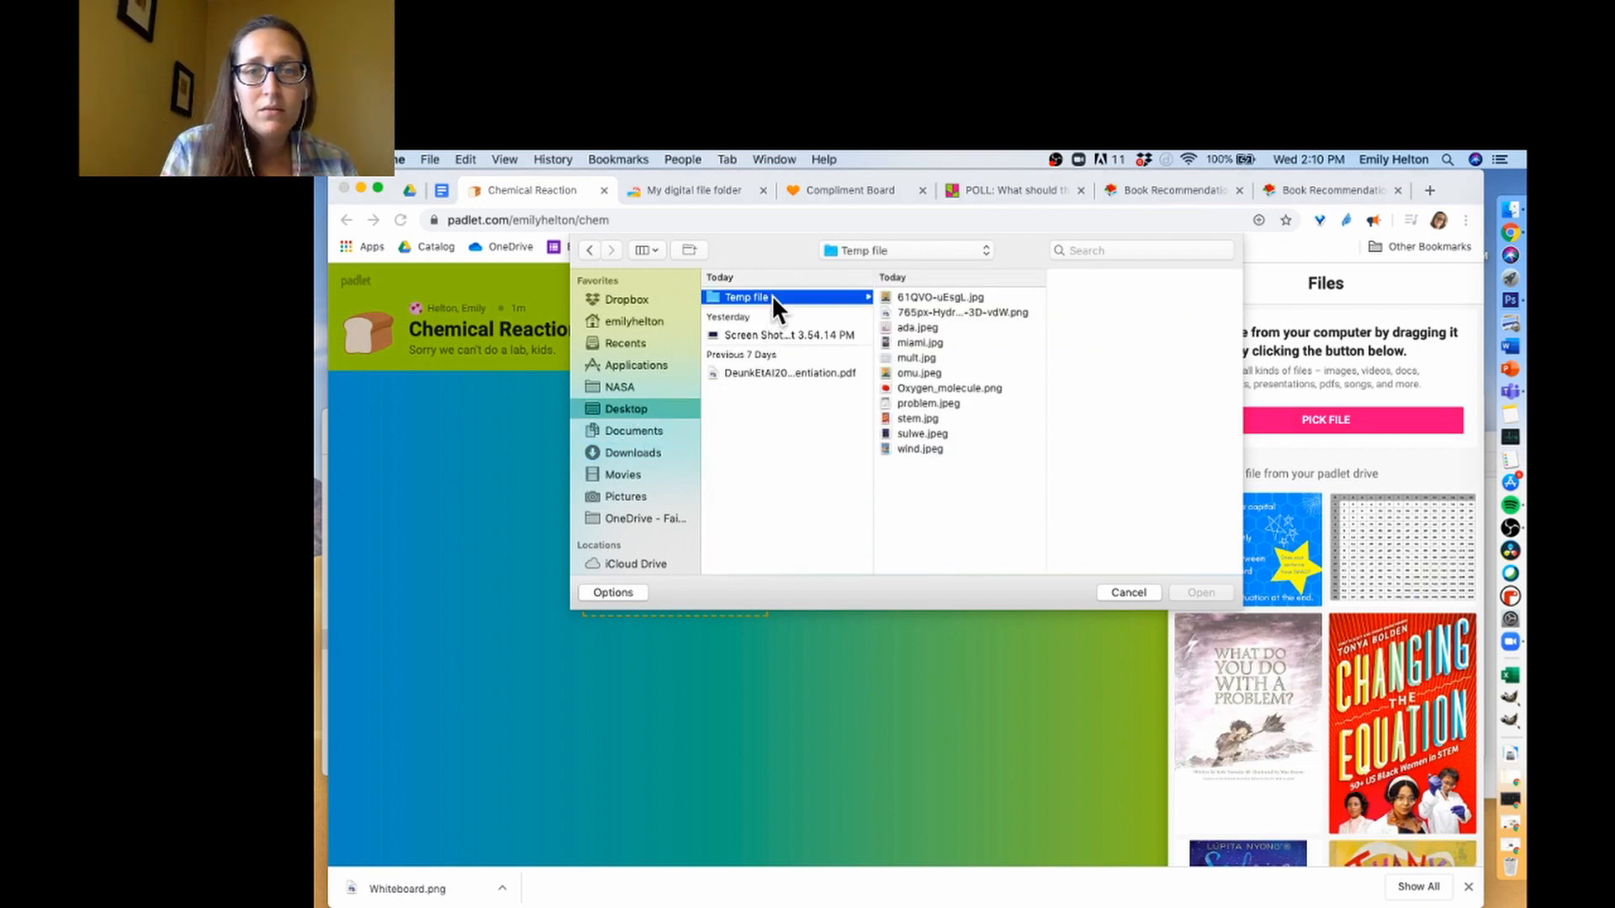
left_click(929, 387)
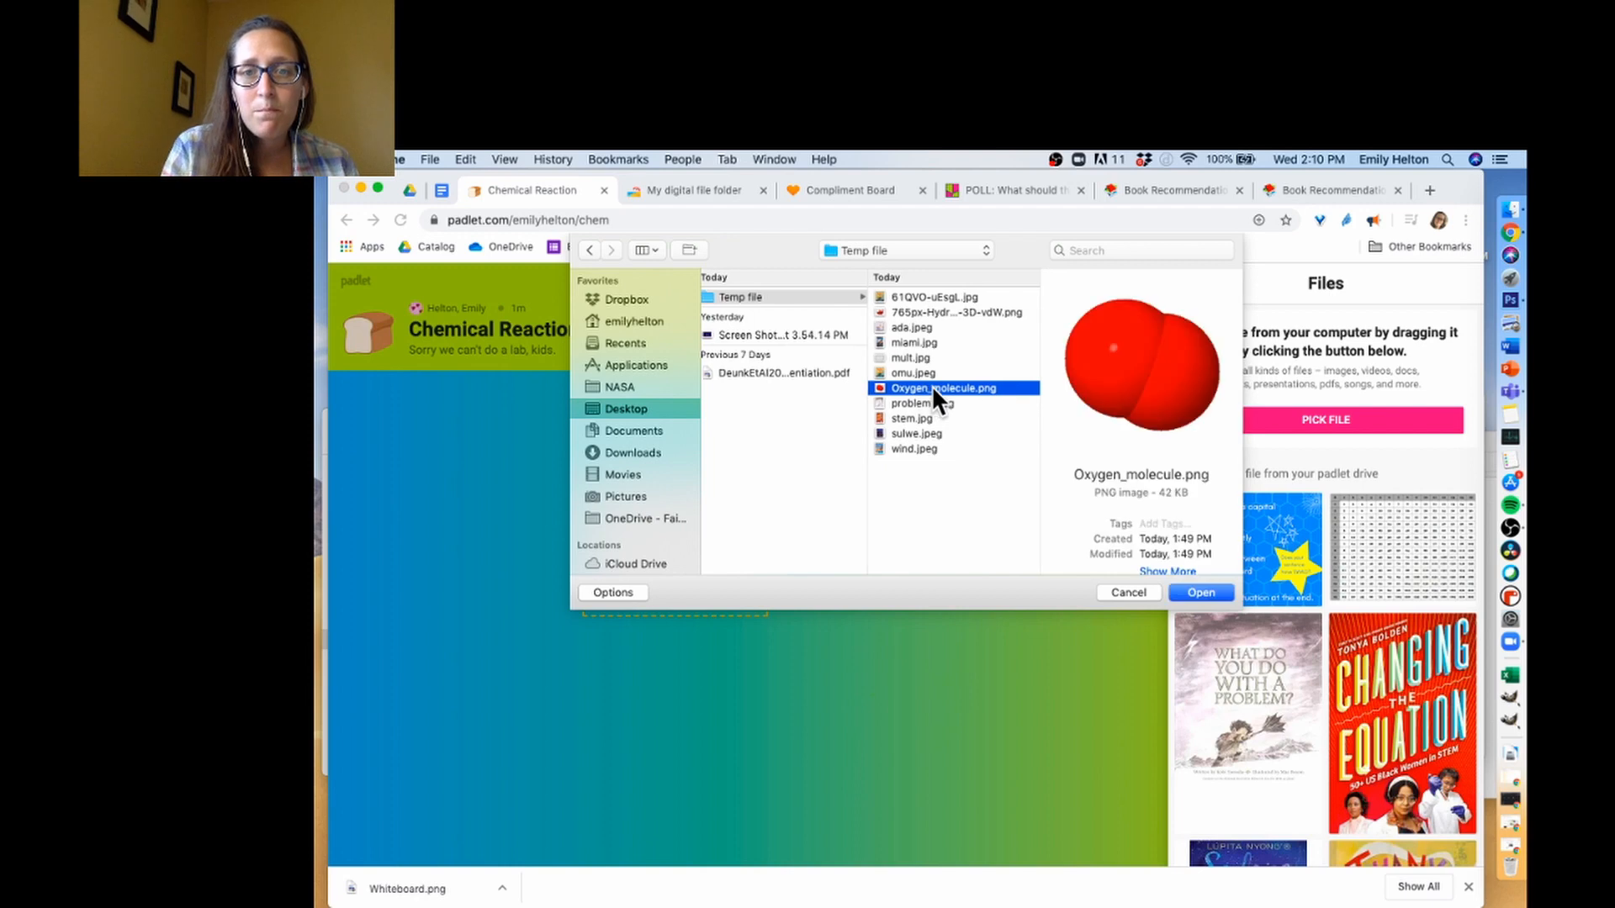
double_click(931, 386)
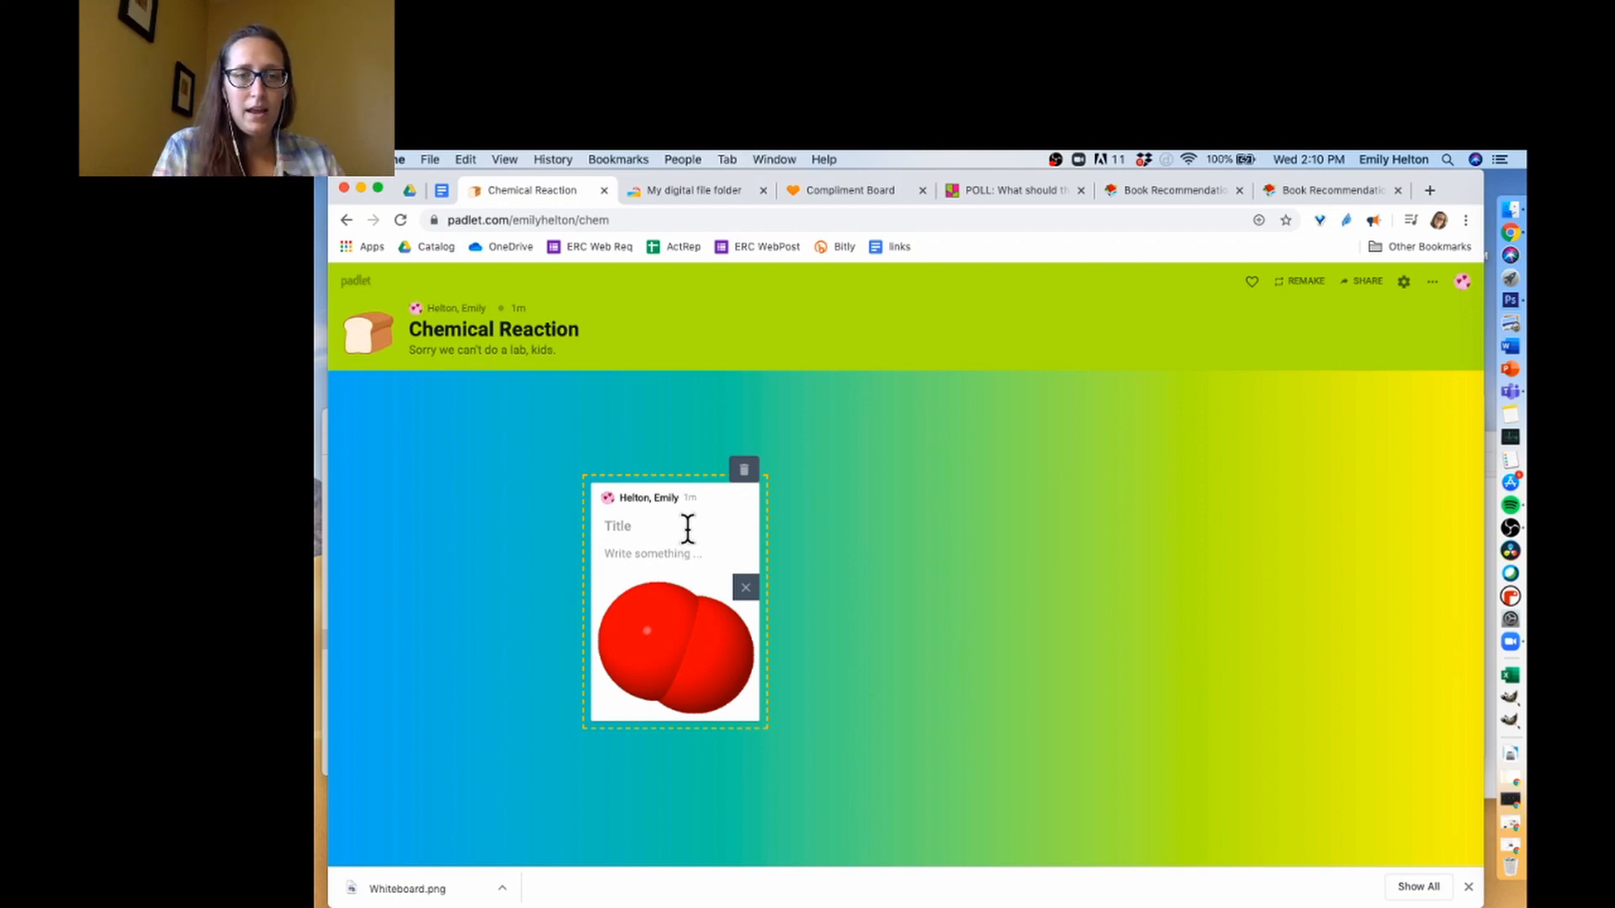
left_click(846, 618)
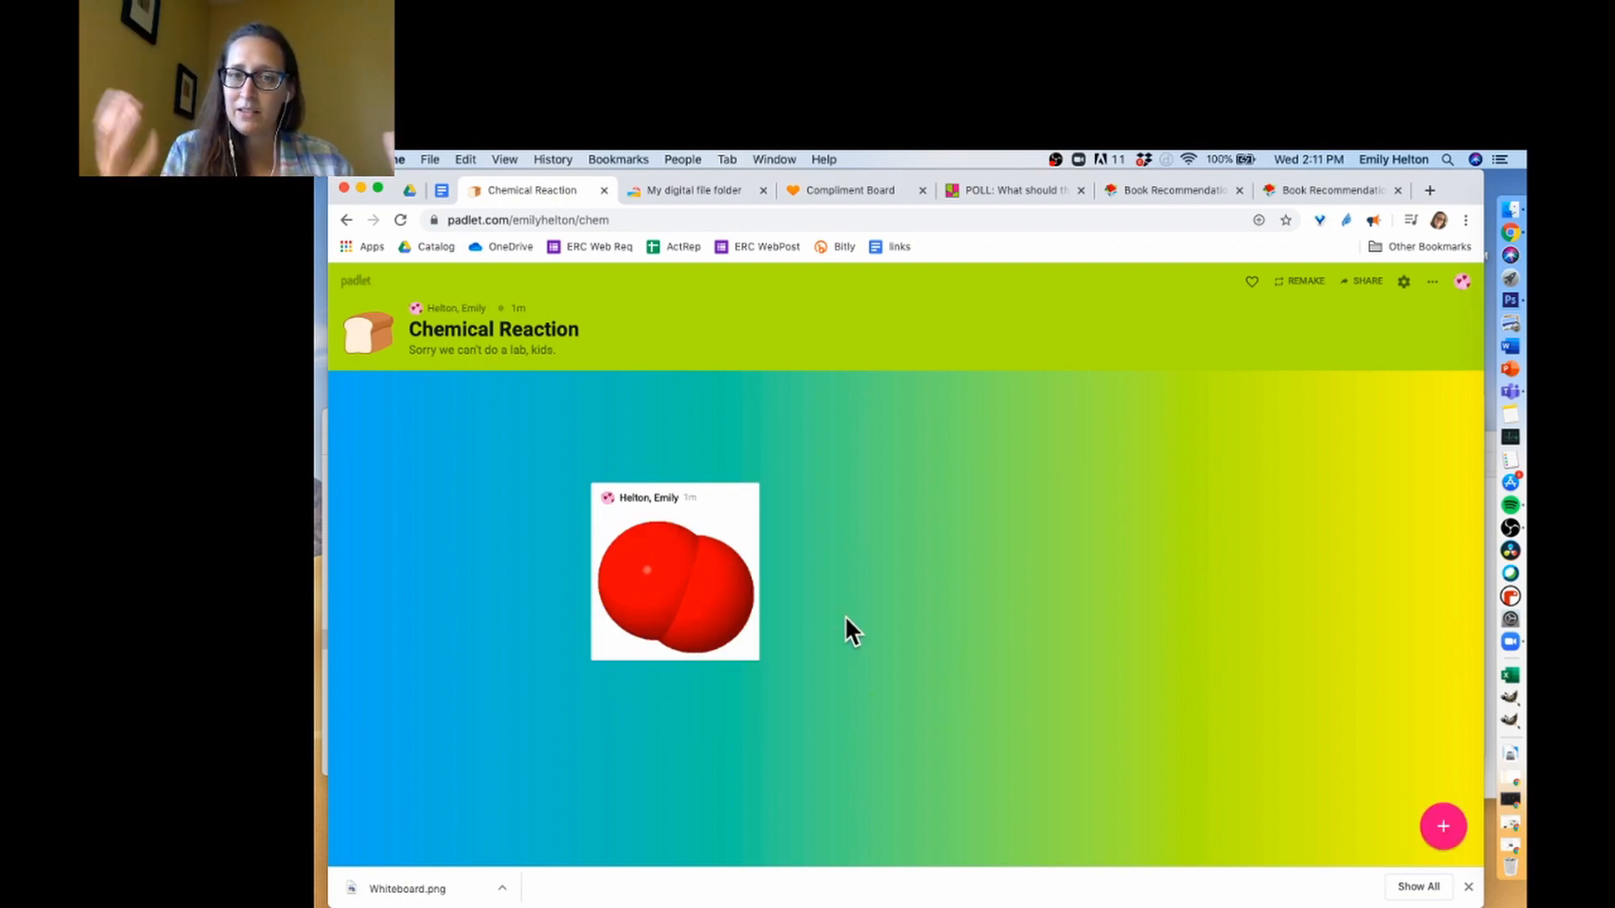
Step: View the oxygen molecule image enlarged, check the post's editing mode, and return to the canvas
left_click(709, 545)
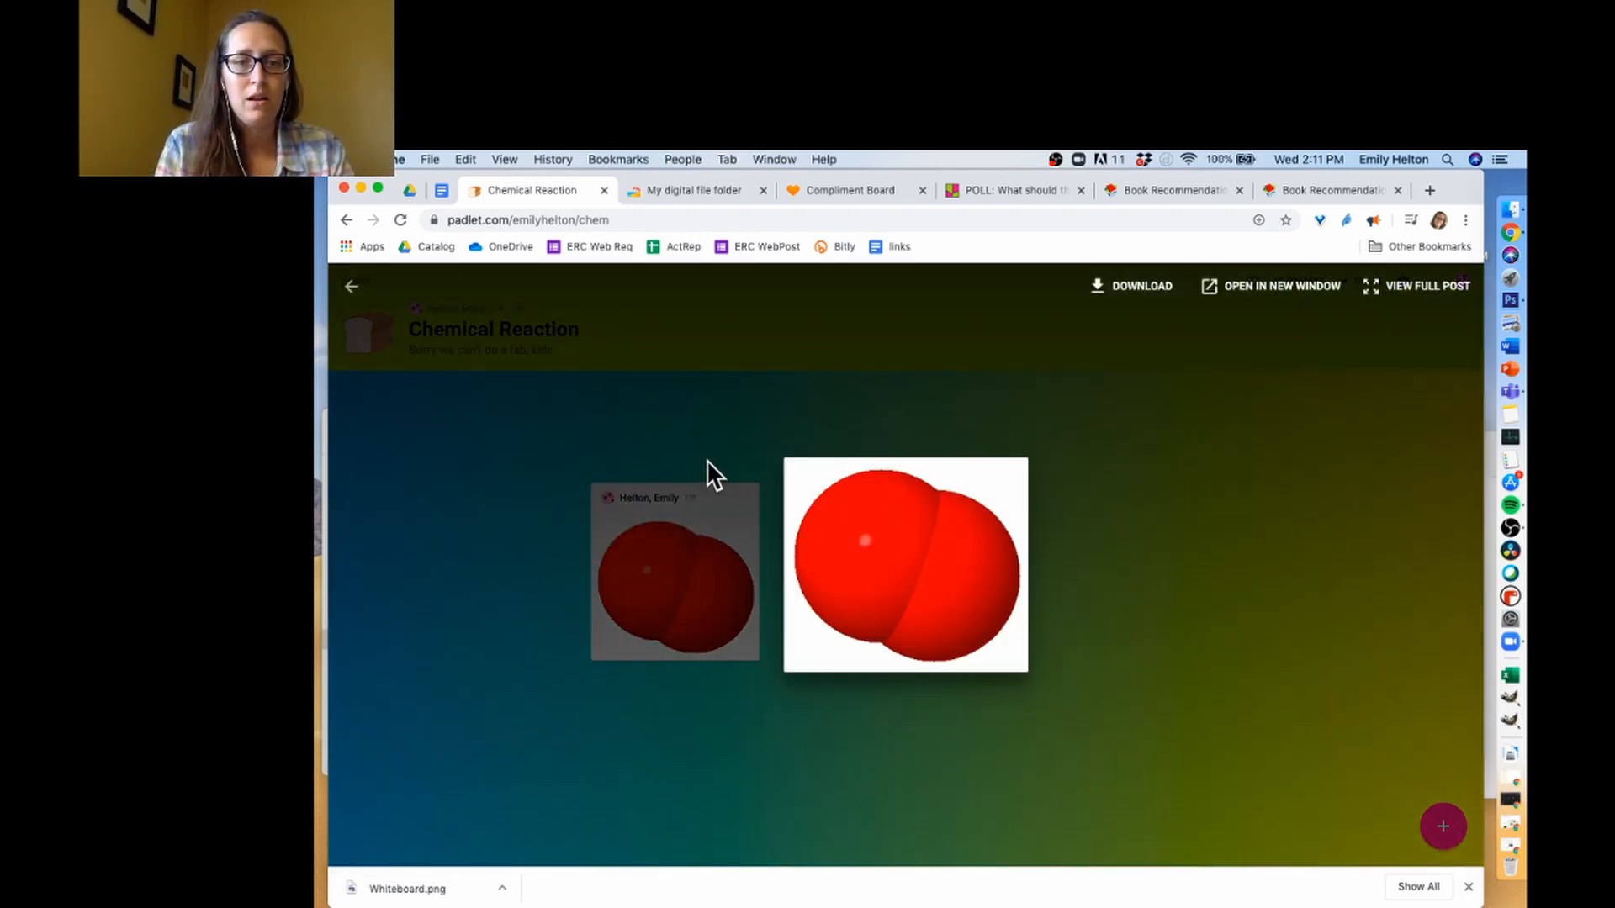
left_click(707, 460)
left_click(695, 472)
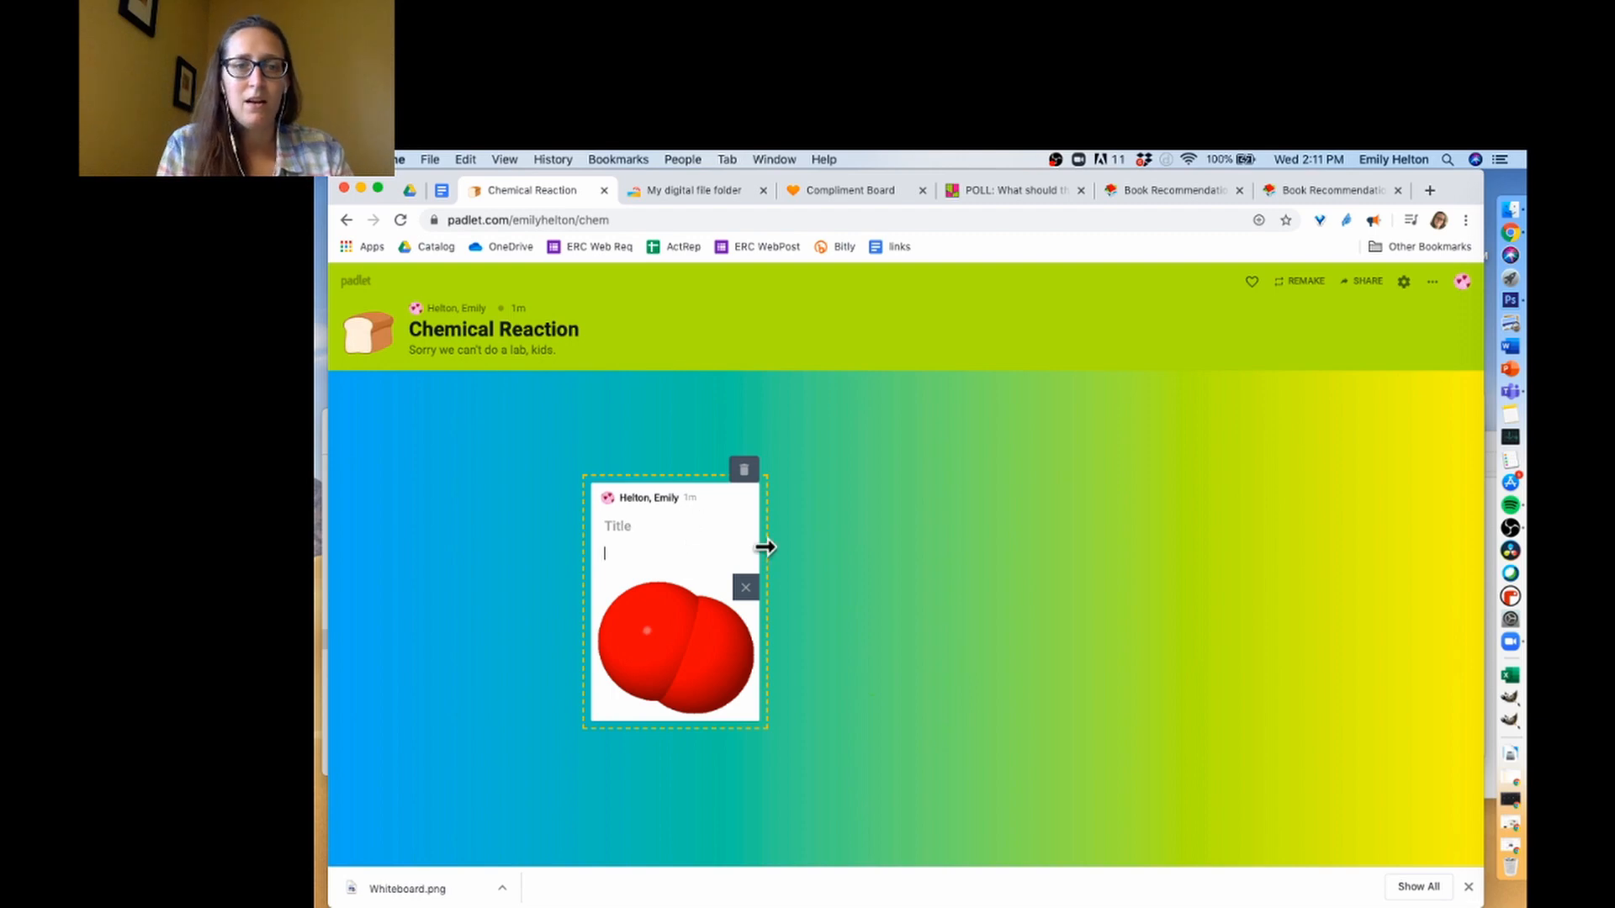
left_click(841, 552)
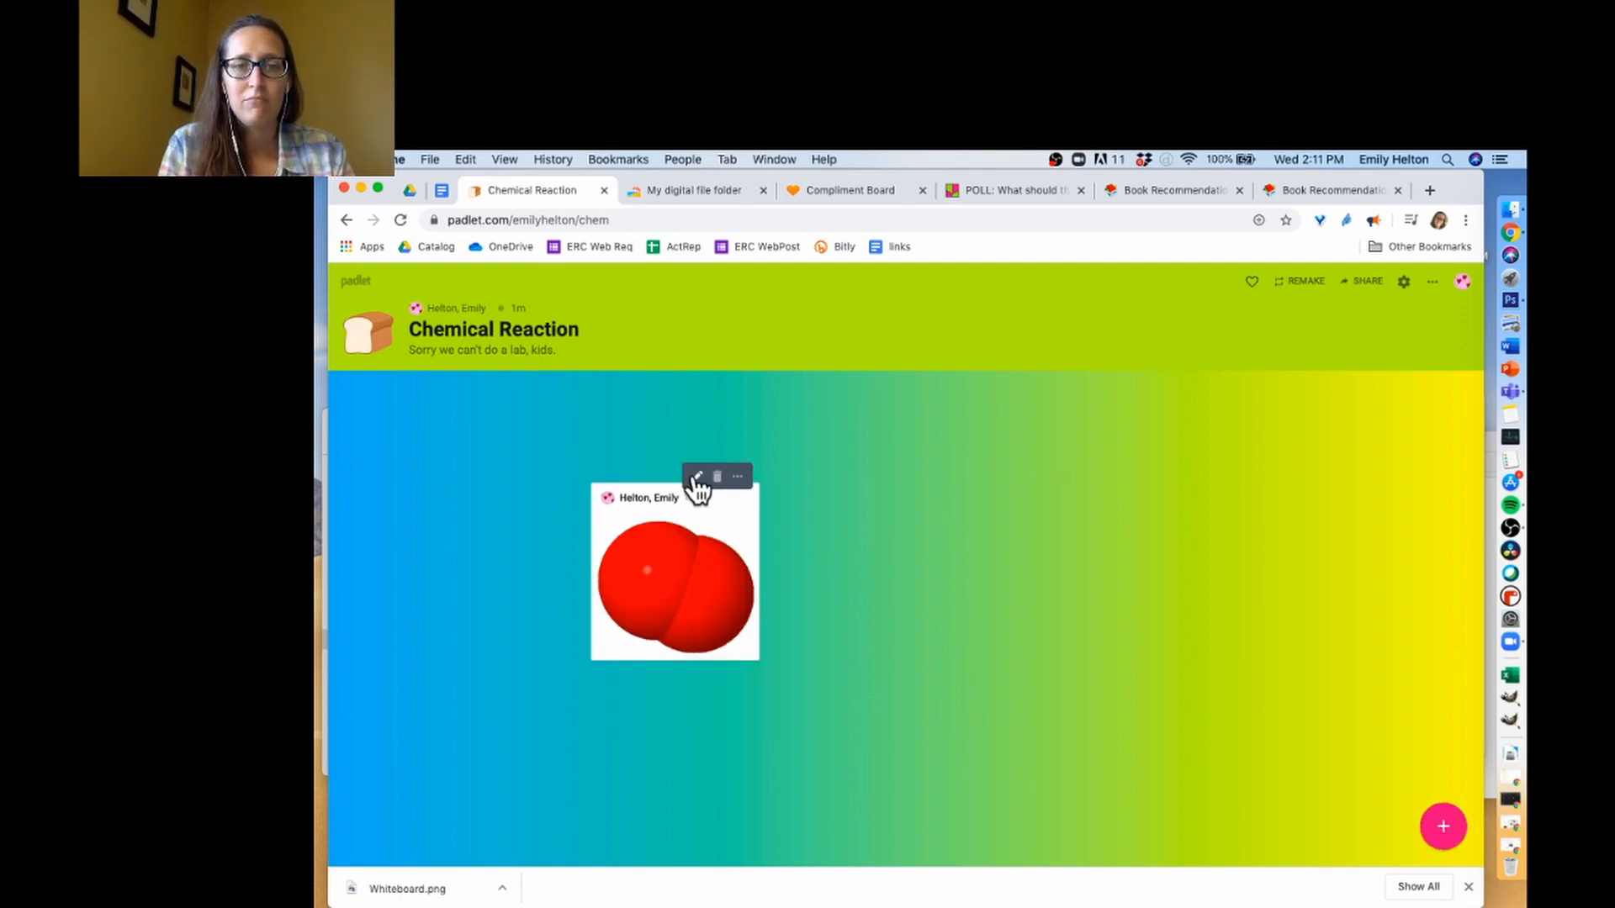
Step: Title the oxygen molecule post "Oxygen O2"
left_click(697, 477)
left_click(656, 527)
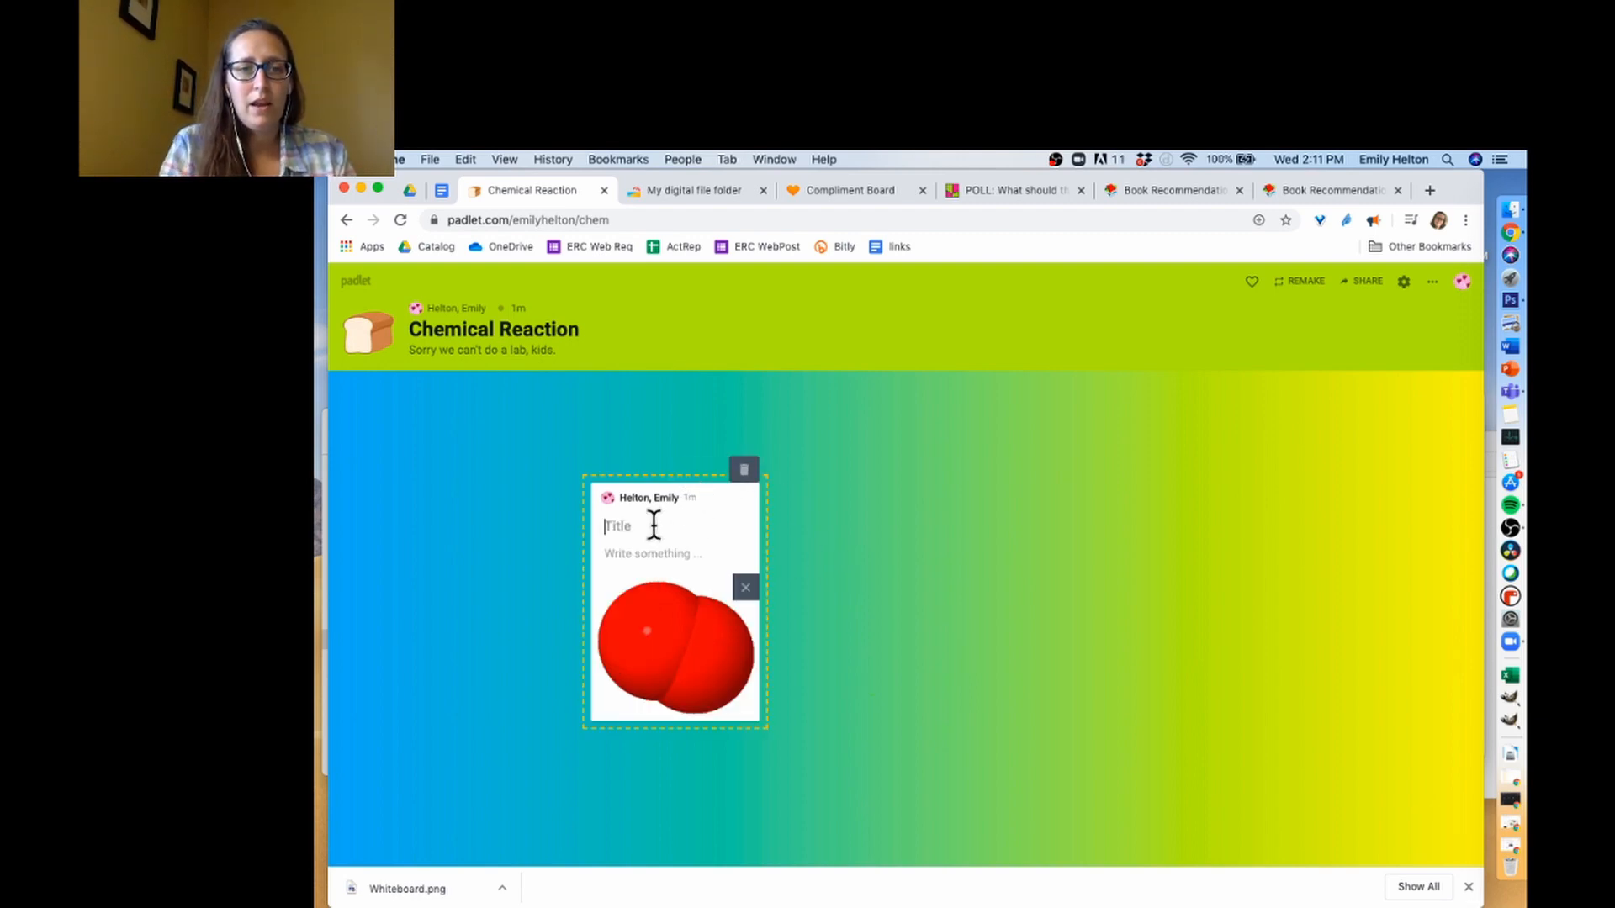
type("Ox")
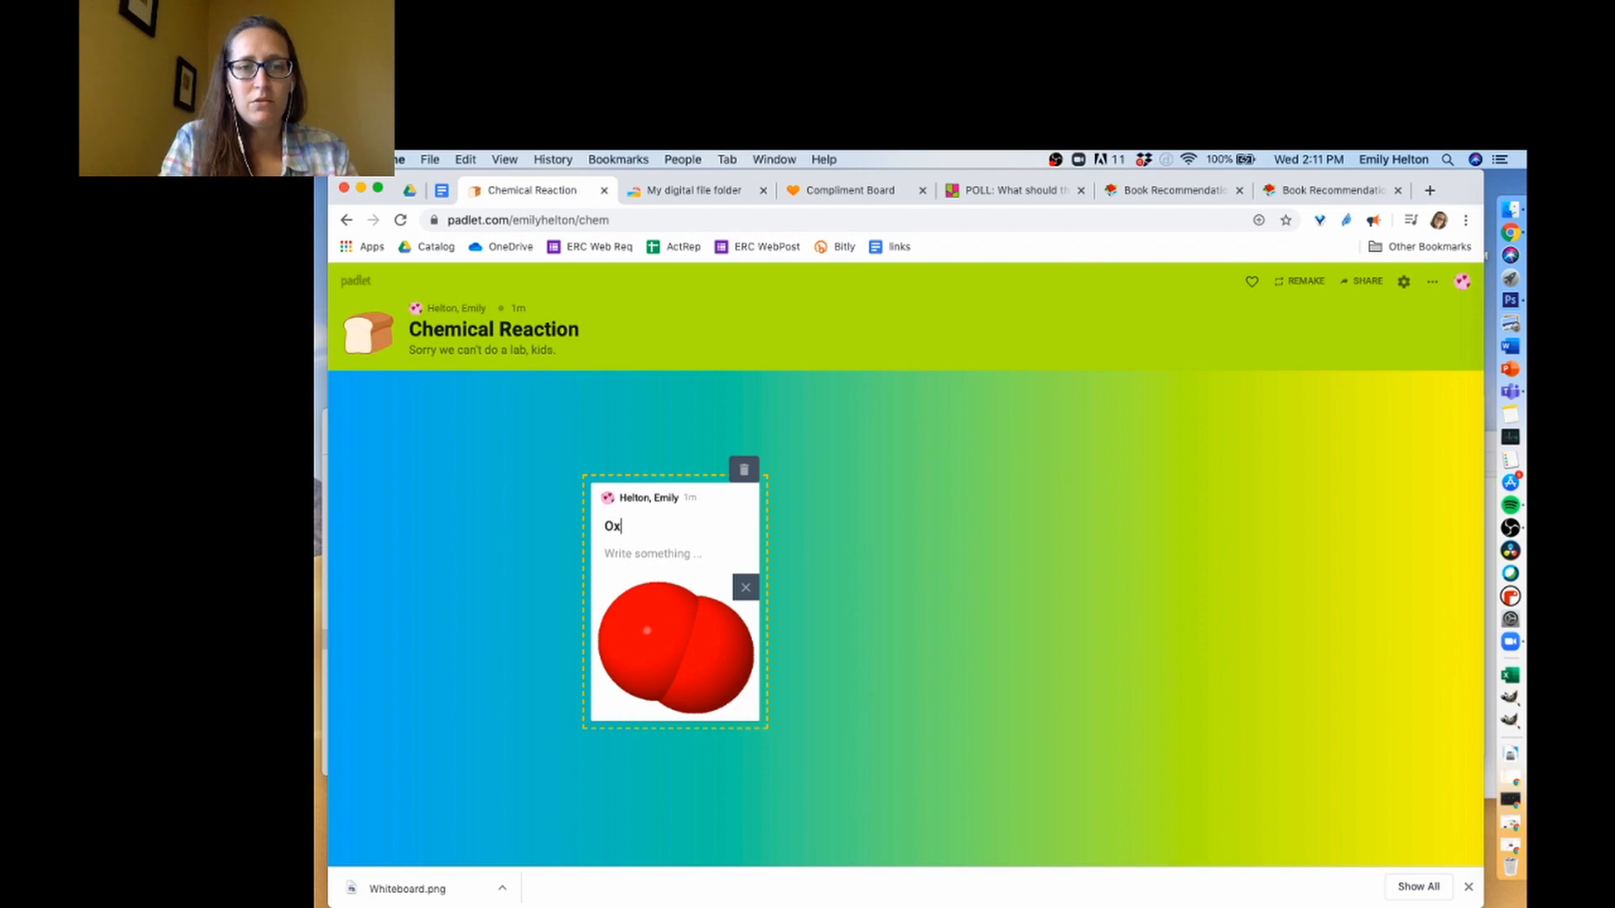
type("ygen O2")
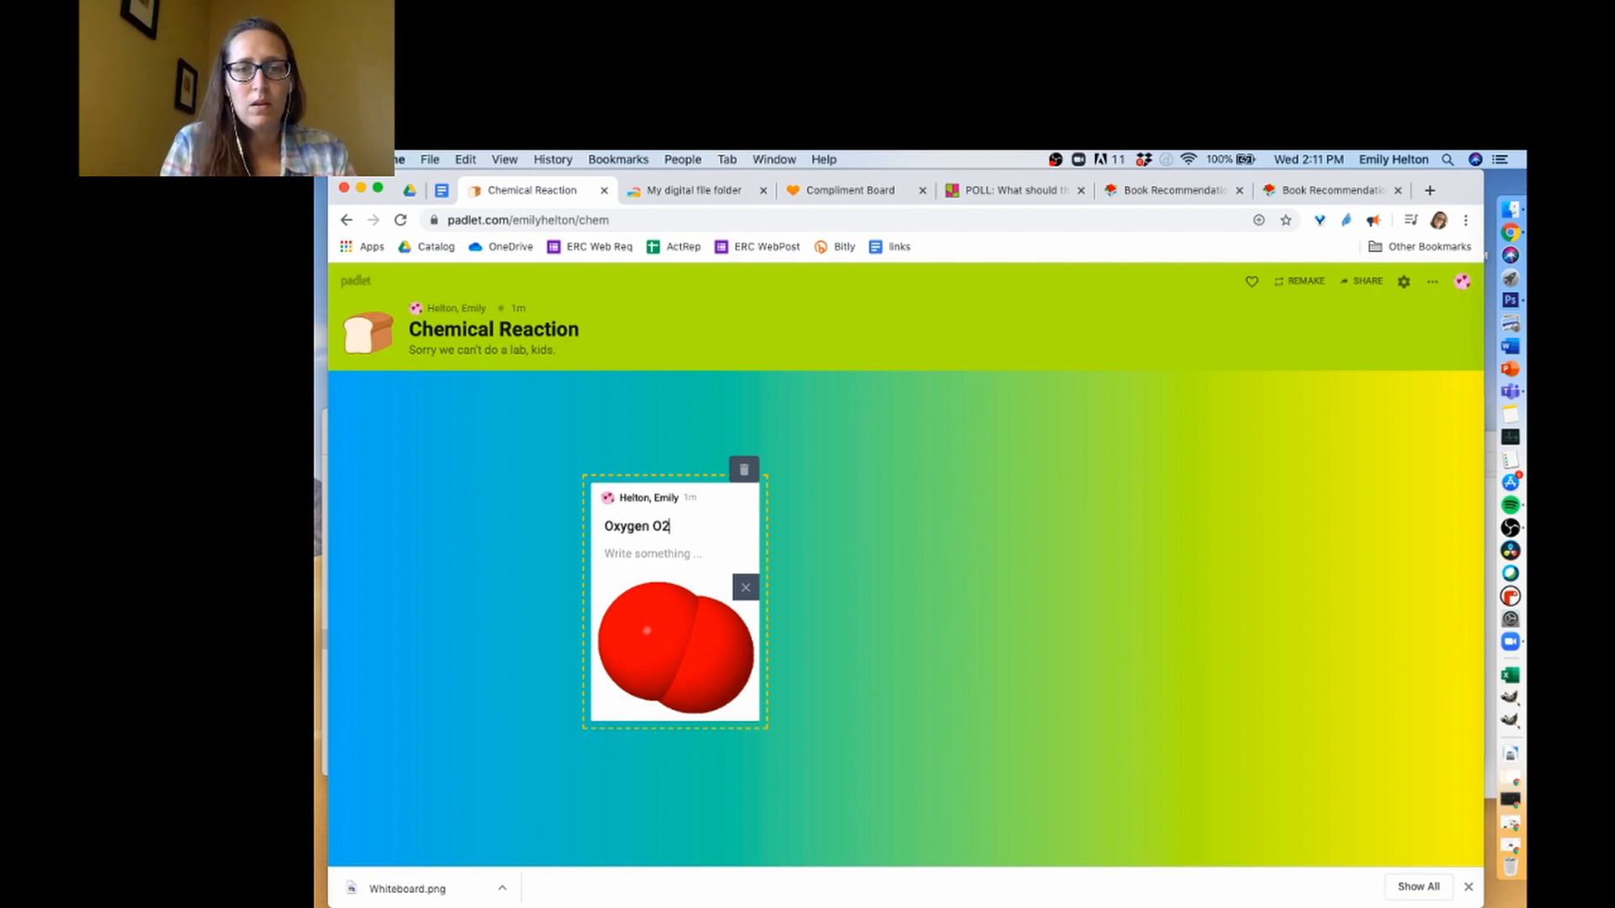
left_click(841, 582)
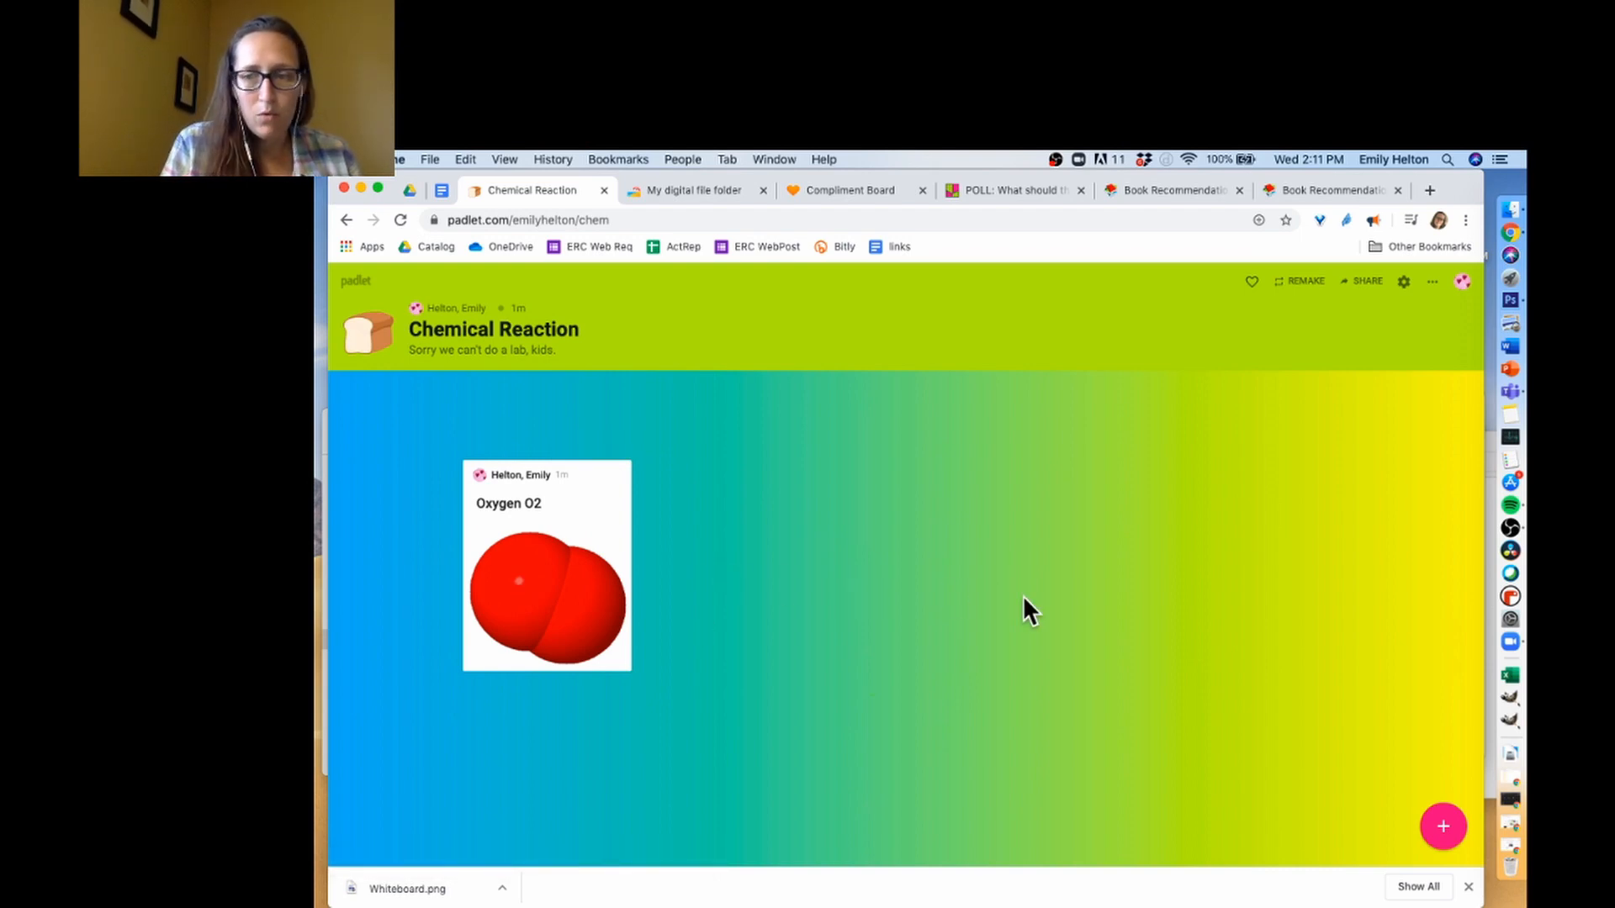
Step: Add a second post on the right part of the canvas and upload the 765px-Hydr…-3D-vdW.png molecule image to it
left_click(1444, 830)
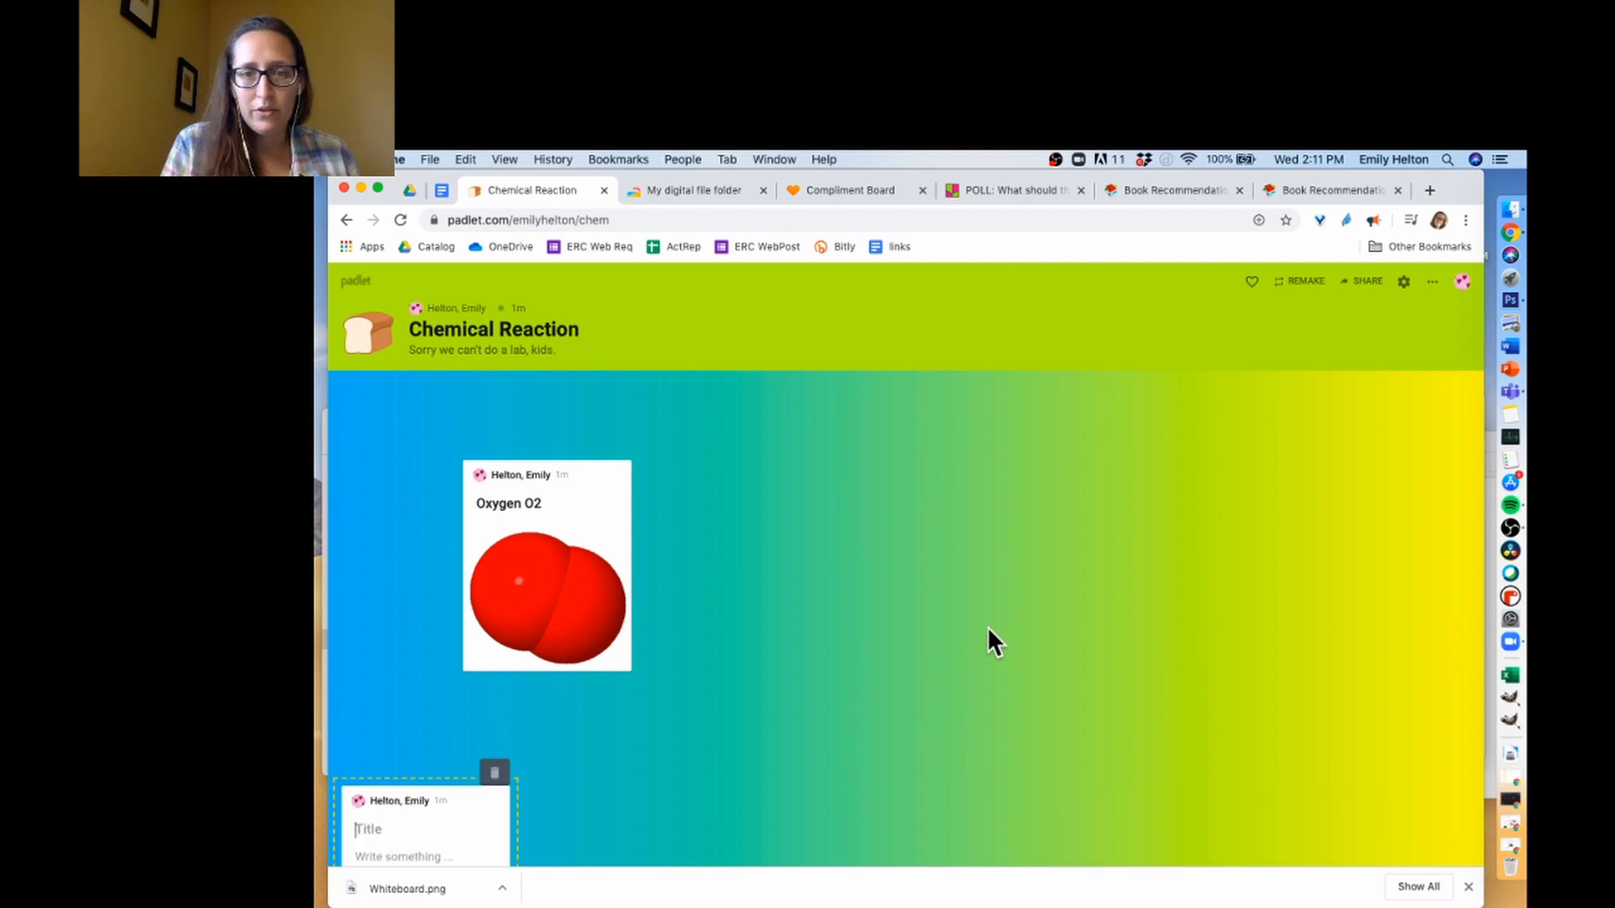
left_click_drag(427, 797, 1178, 393)
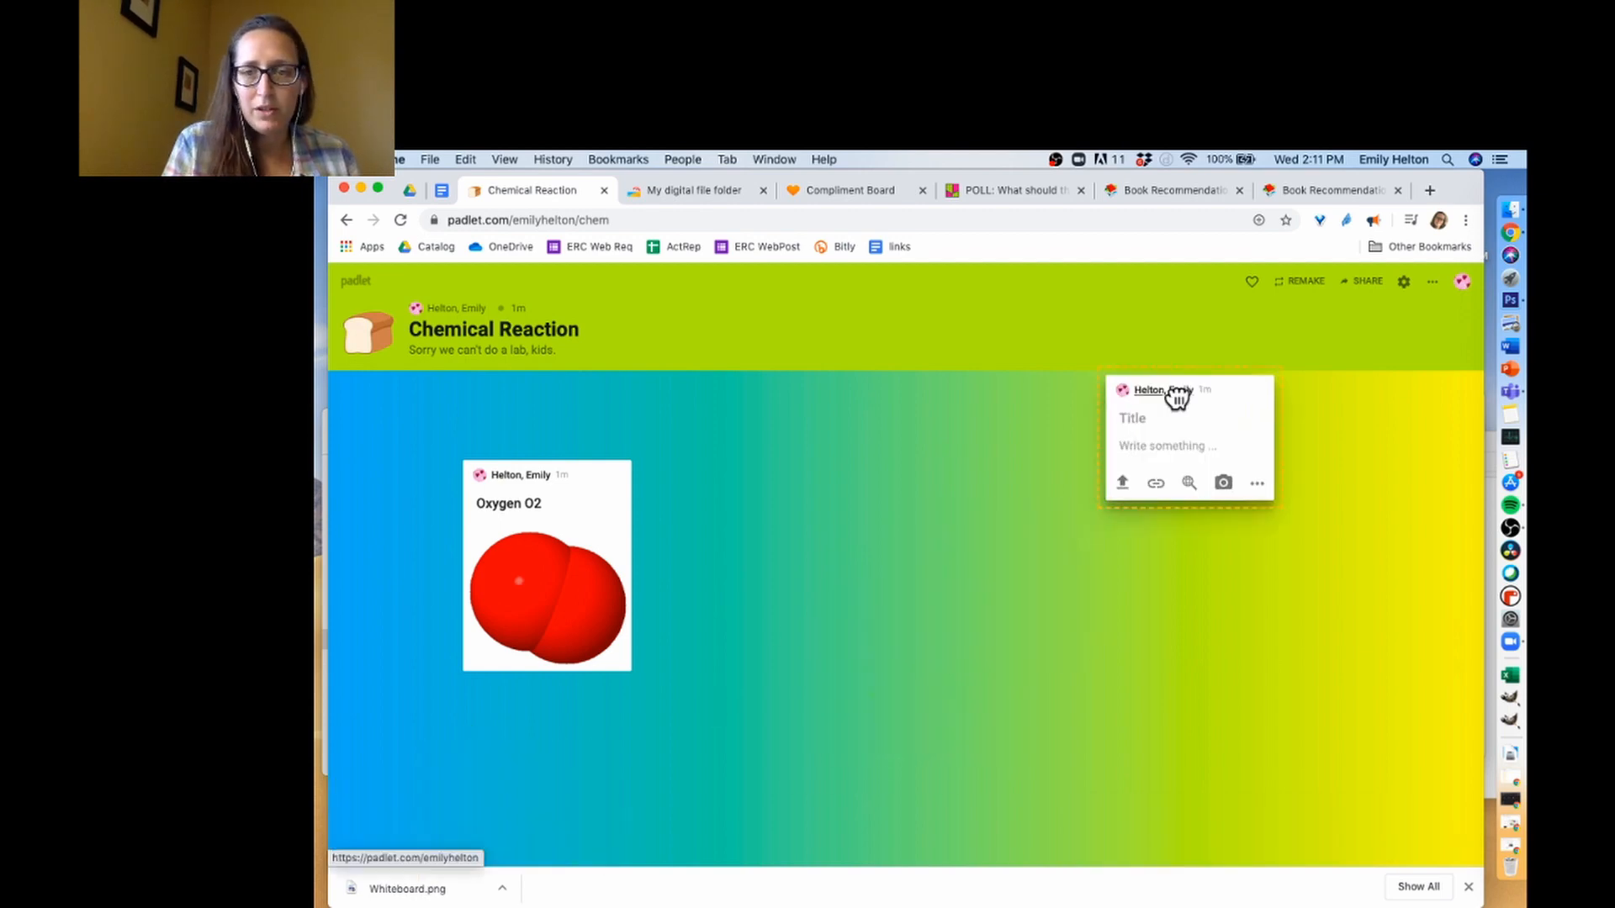
left_click(1087, 562)
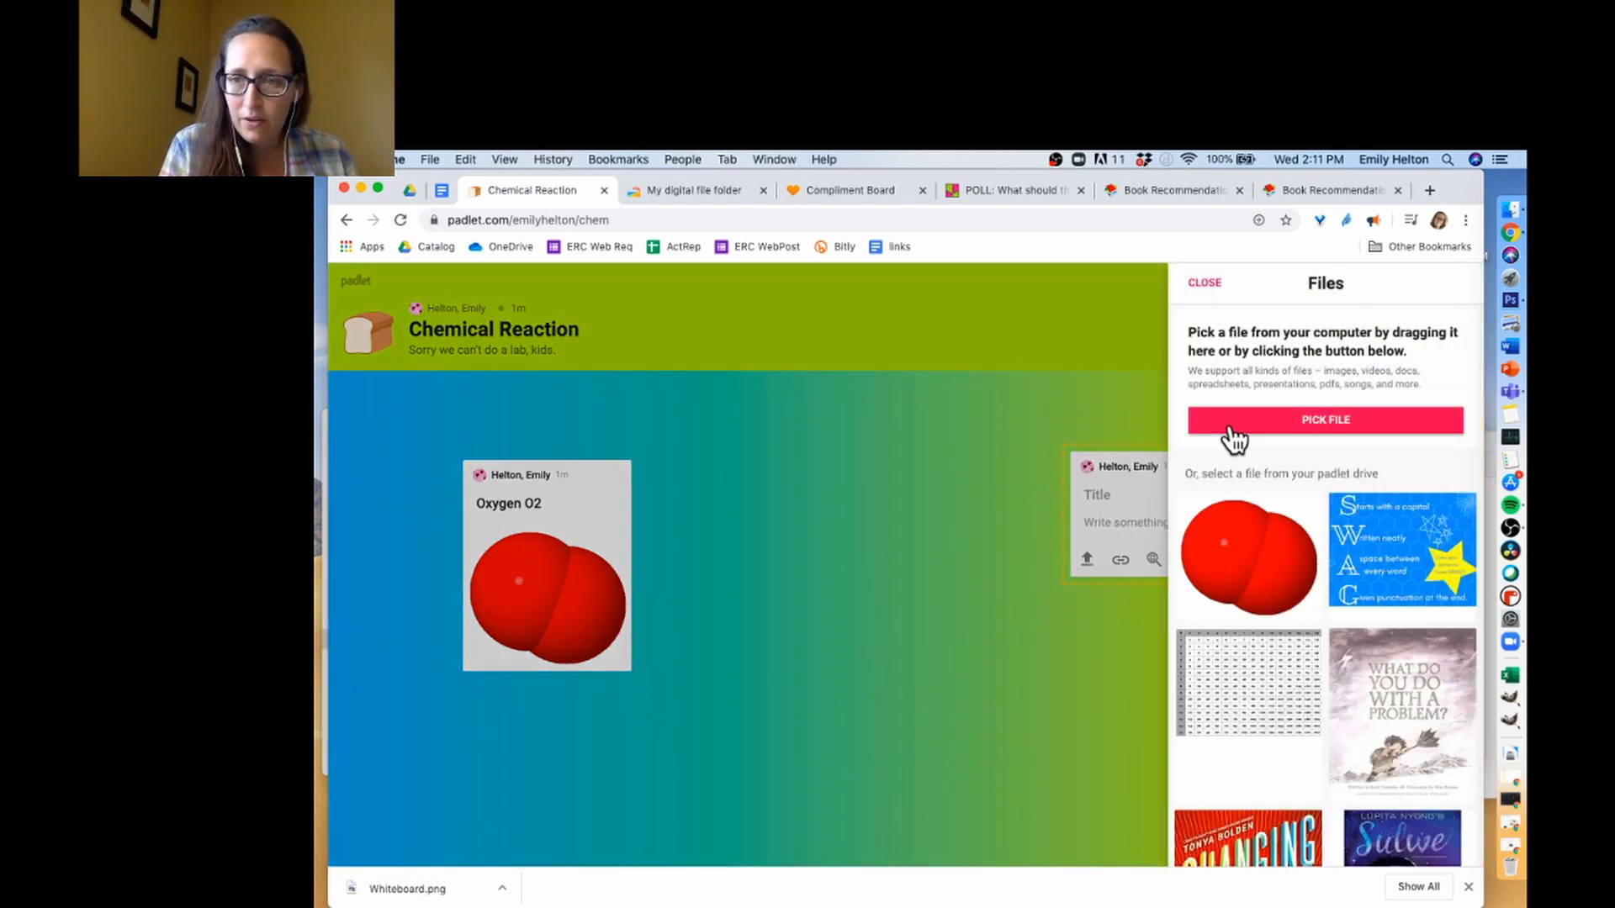
left_click(1272, 428)
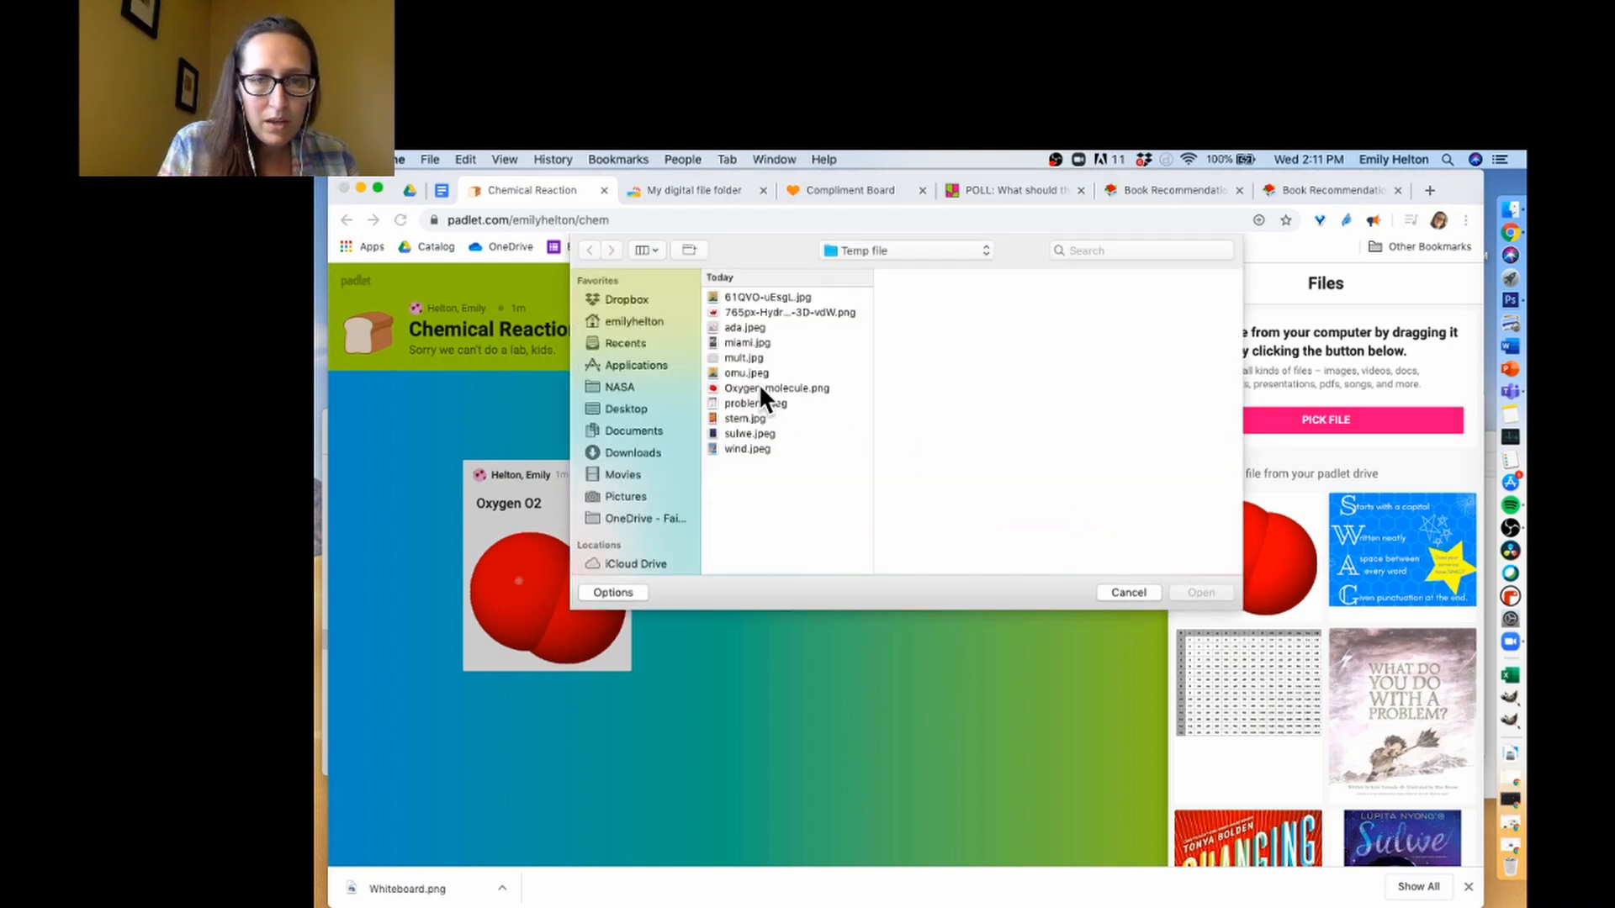
double_click(747, 307)
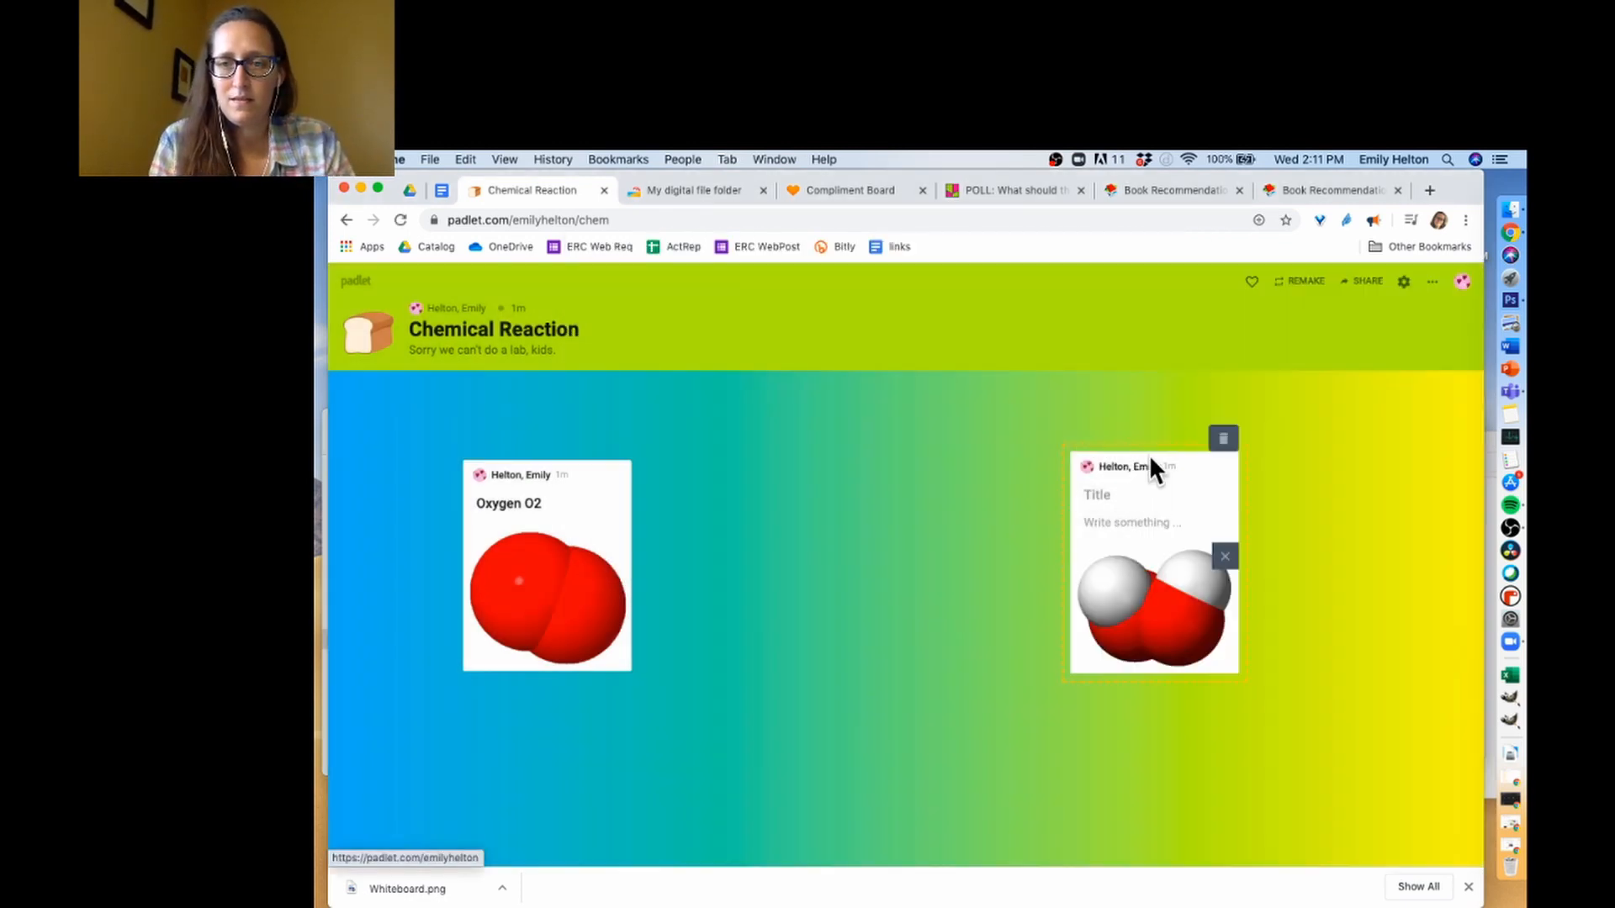
Step: Title the second molecule post "Hydrogen Peroxide H2O2"
type("Hydrogen Peroxide")
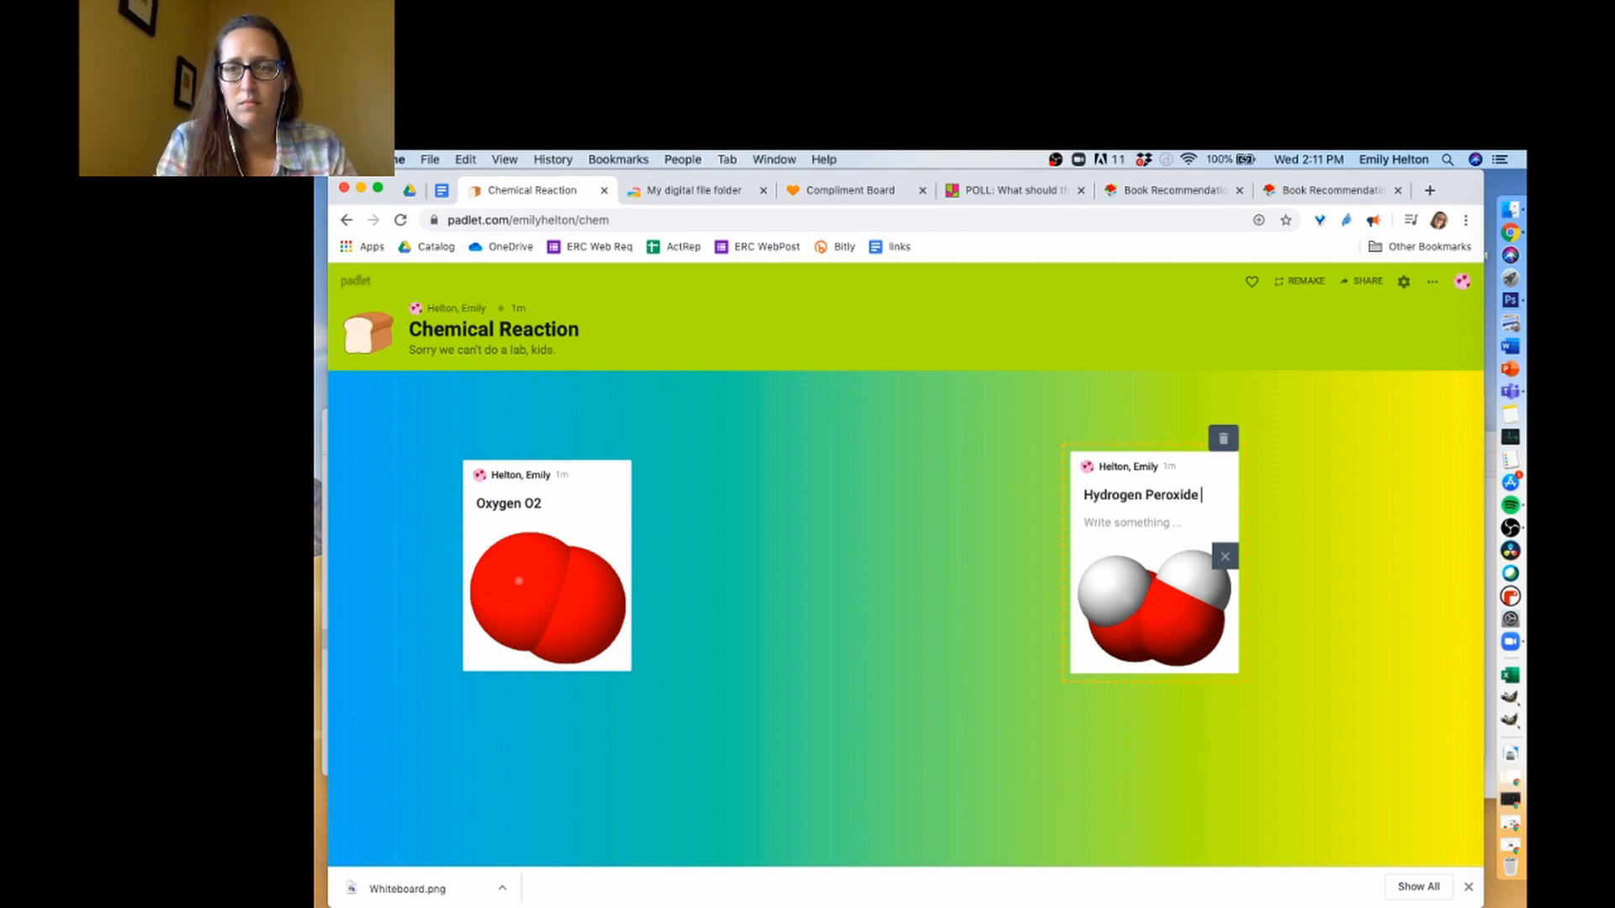
type("H2O")
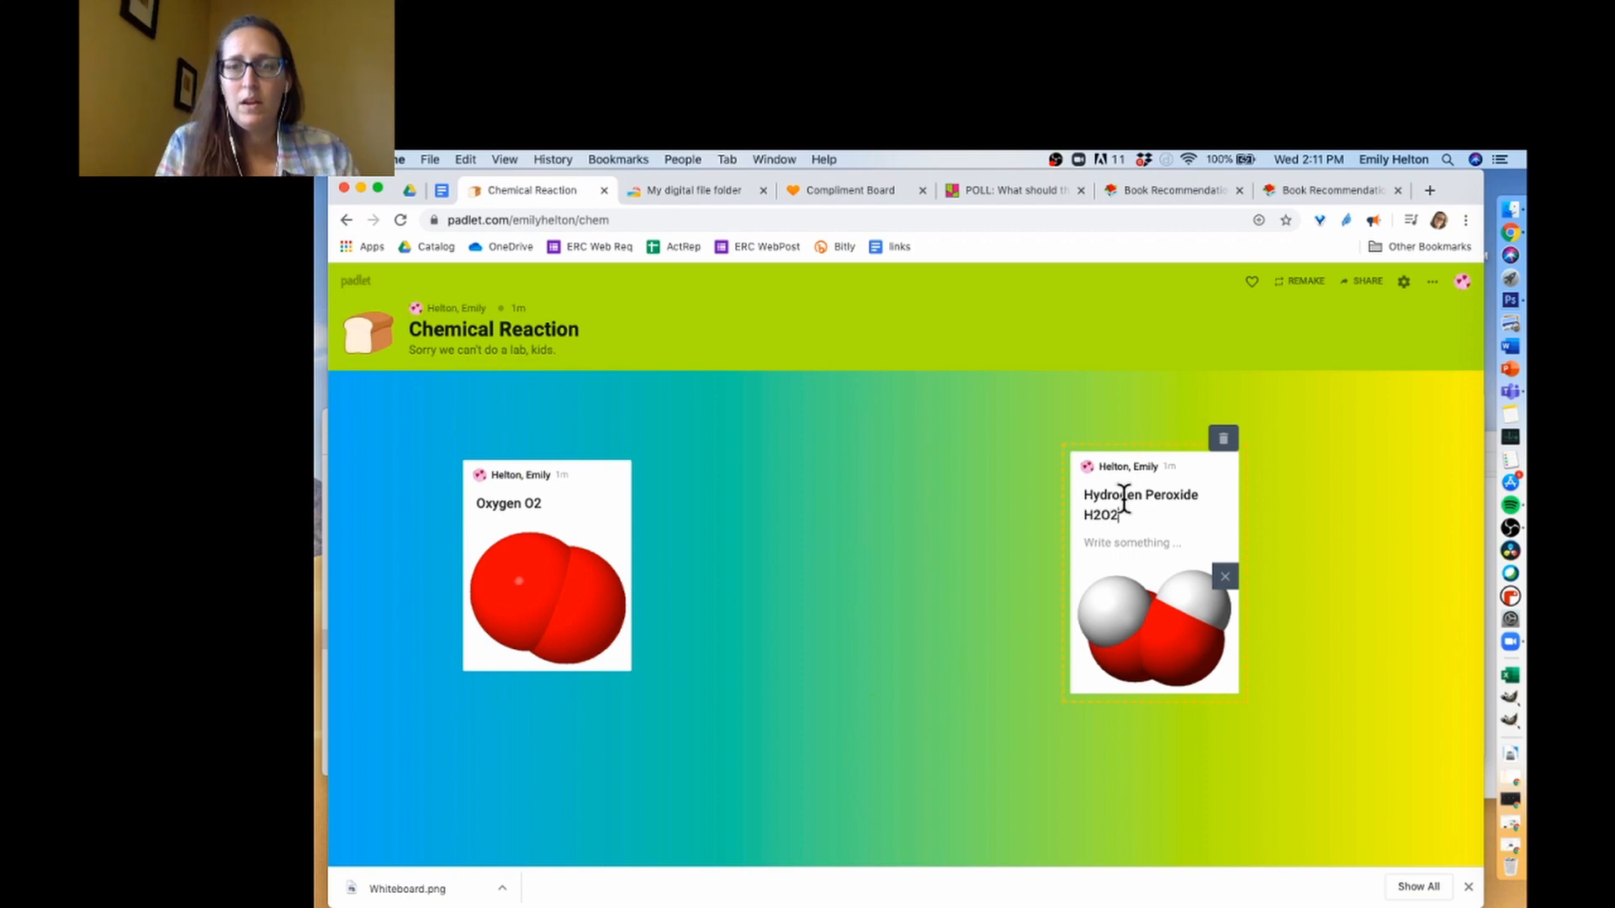
type("2")
left_click(918, 541)
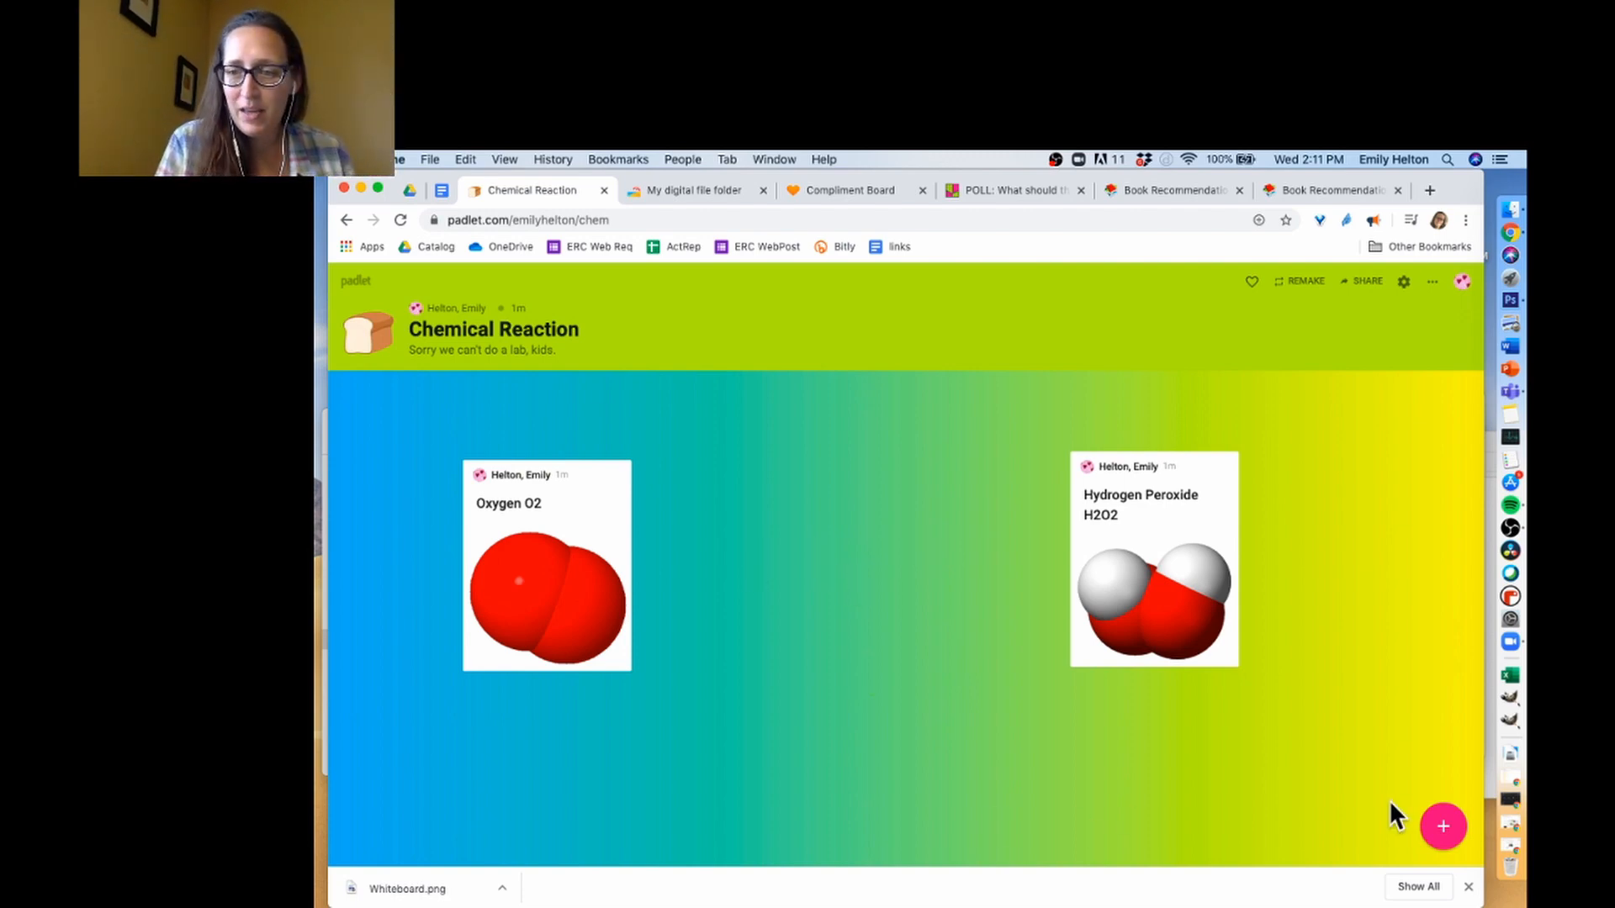
Step: Add a post between the two molecule posts containing a black freehand drawing of two overlapping circles
left_click(1443, 825)
left_click_drag(476, 764, 799, 517)
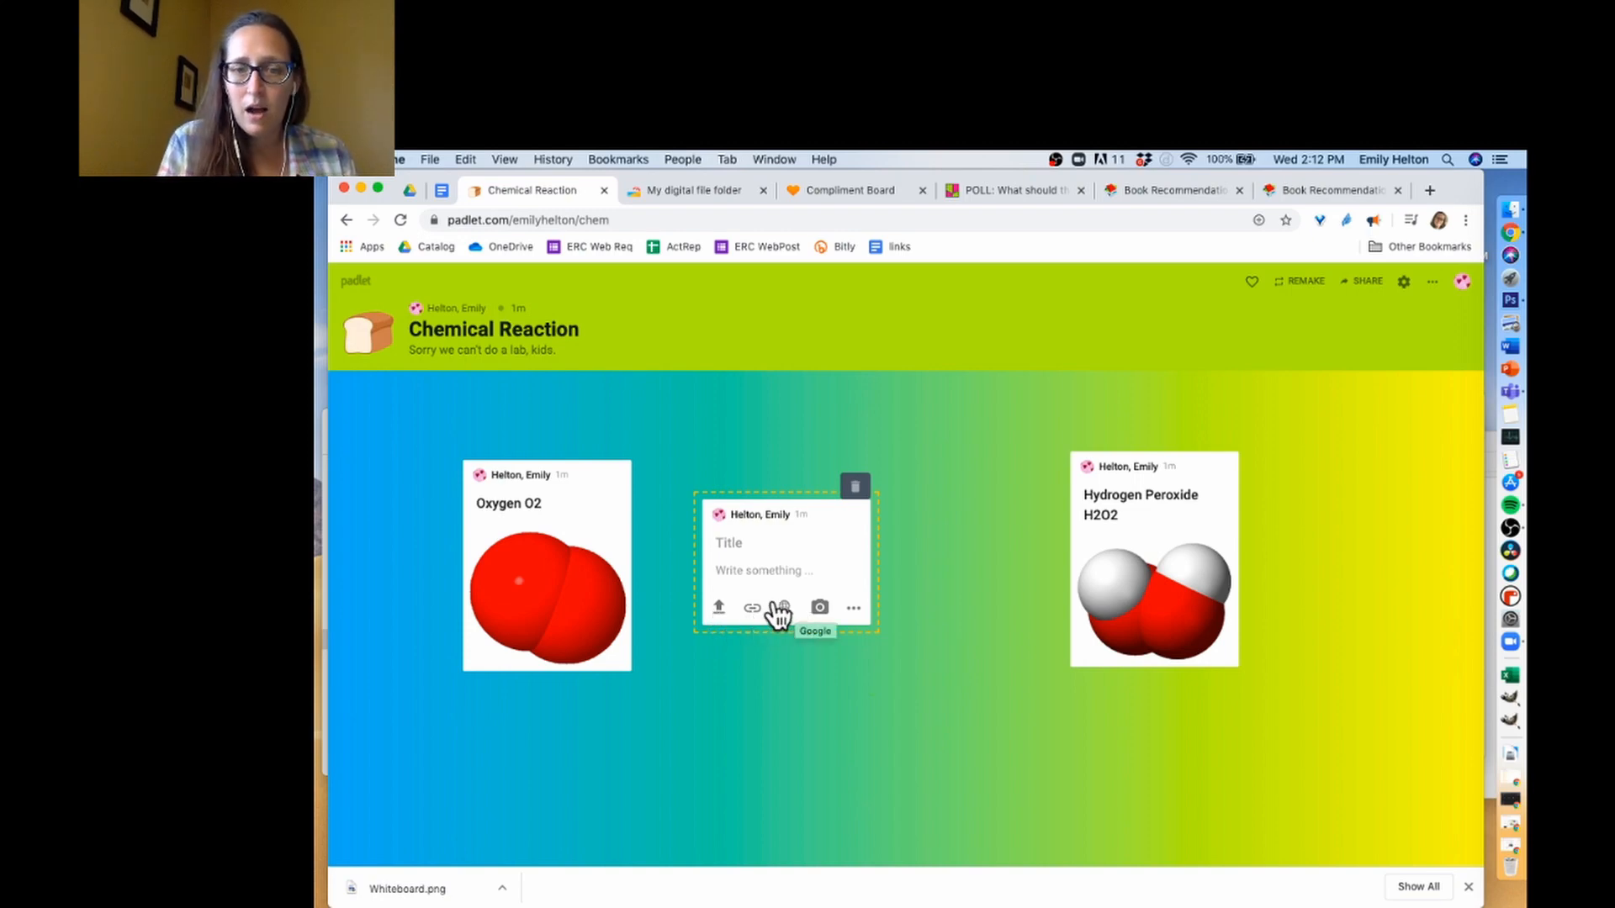
left_click(854, 611)
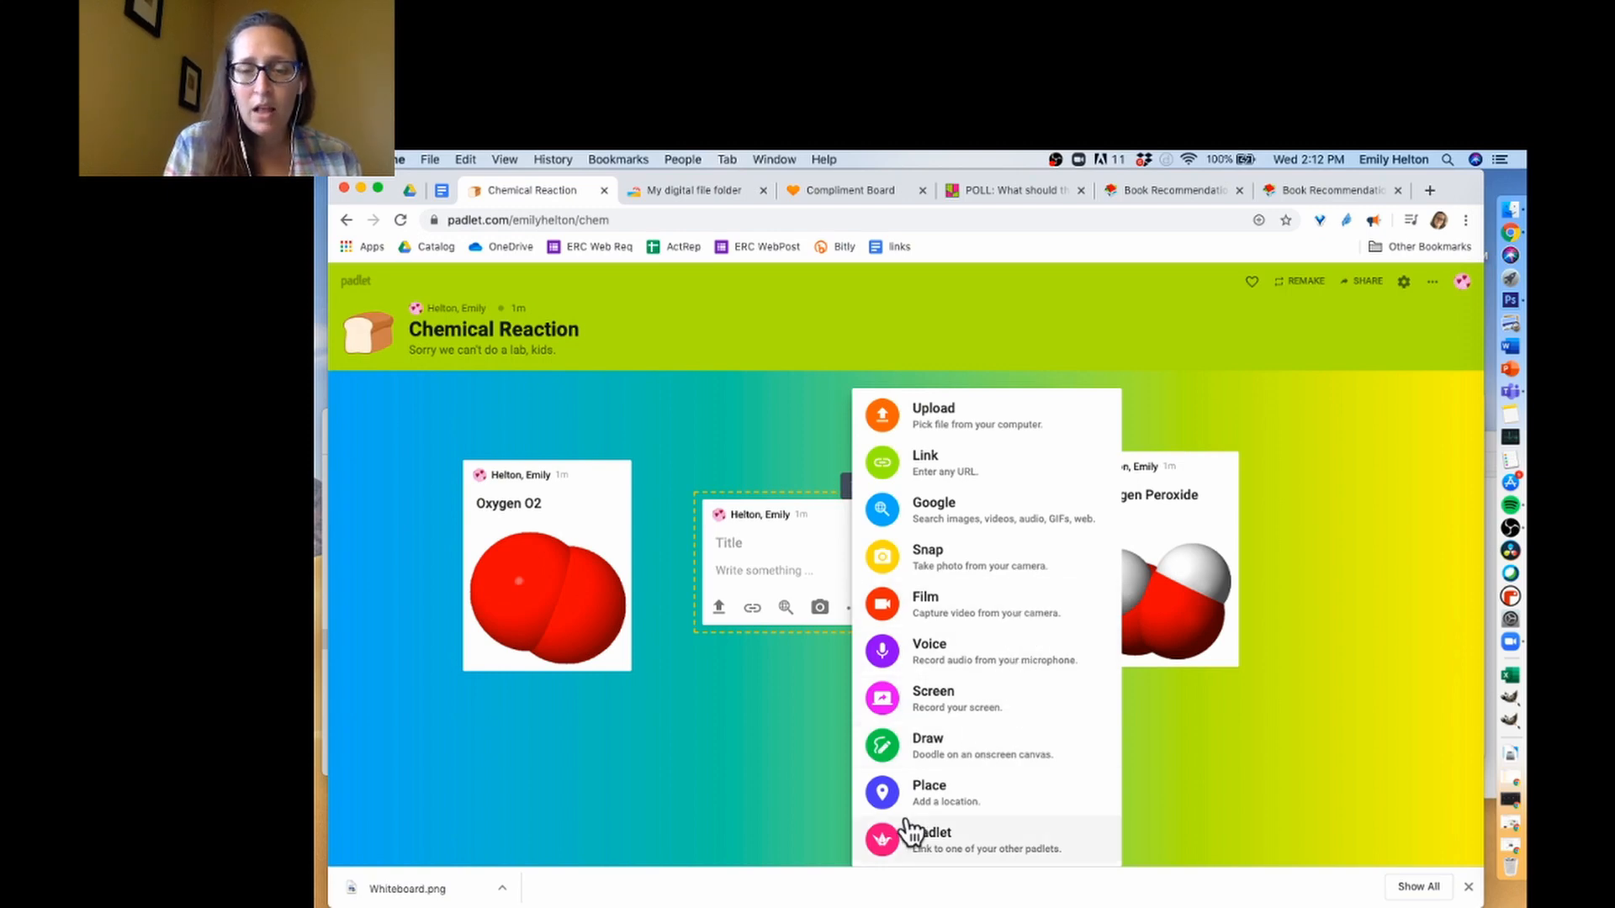
left_click(928, 744)
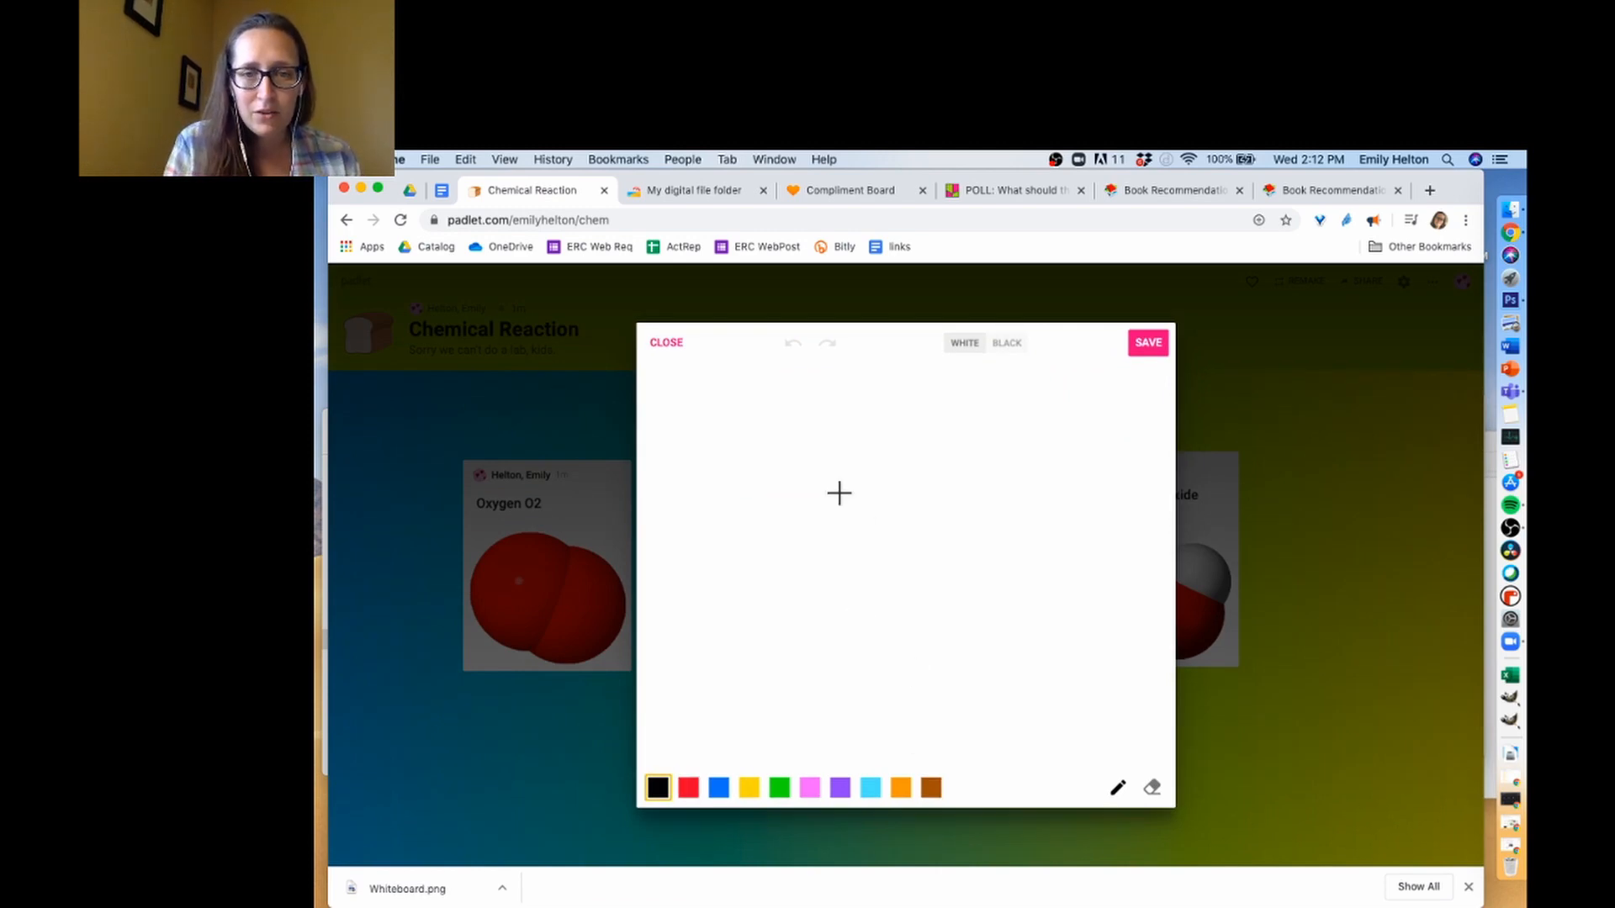
mouse_move(839, 493)
left_mouse_down()
mouse_move(785, 529)
mouse_move(829, 555)
mouse_move(854, 497)
mouse_move(836, 522)
mouse_move(883, 552)
mouse_move(908, 499)
mouse_move(884, 488)
left_mouse_up()
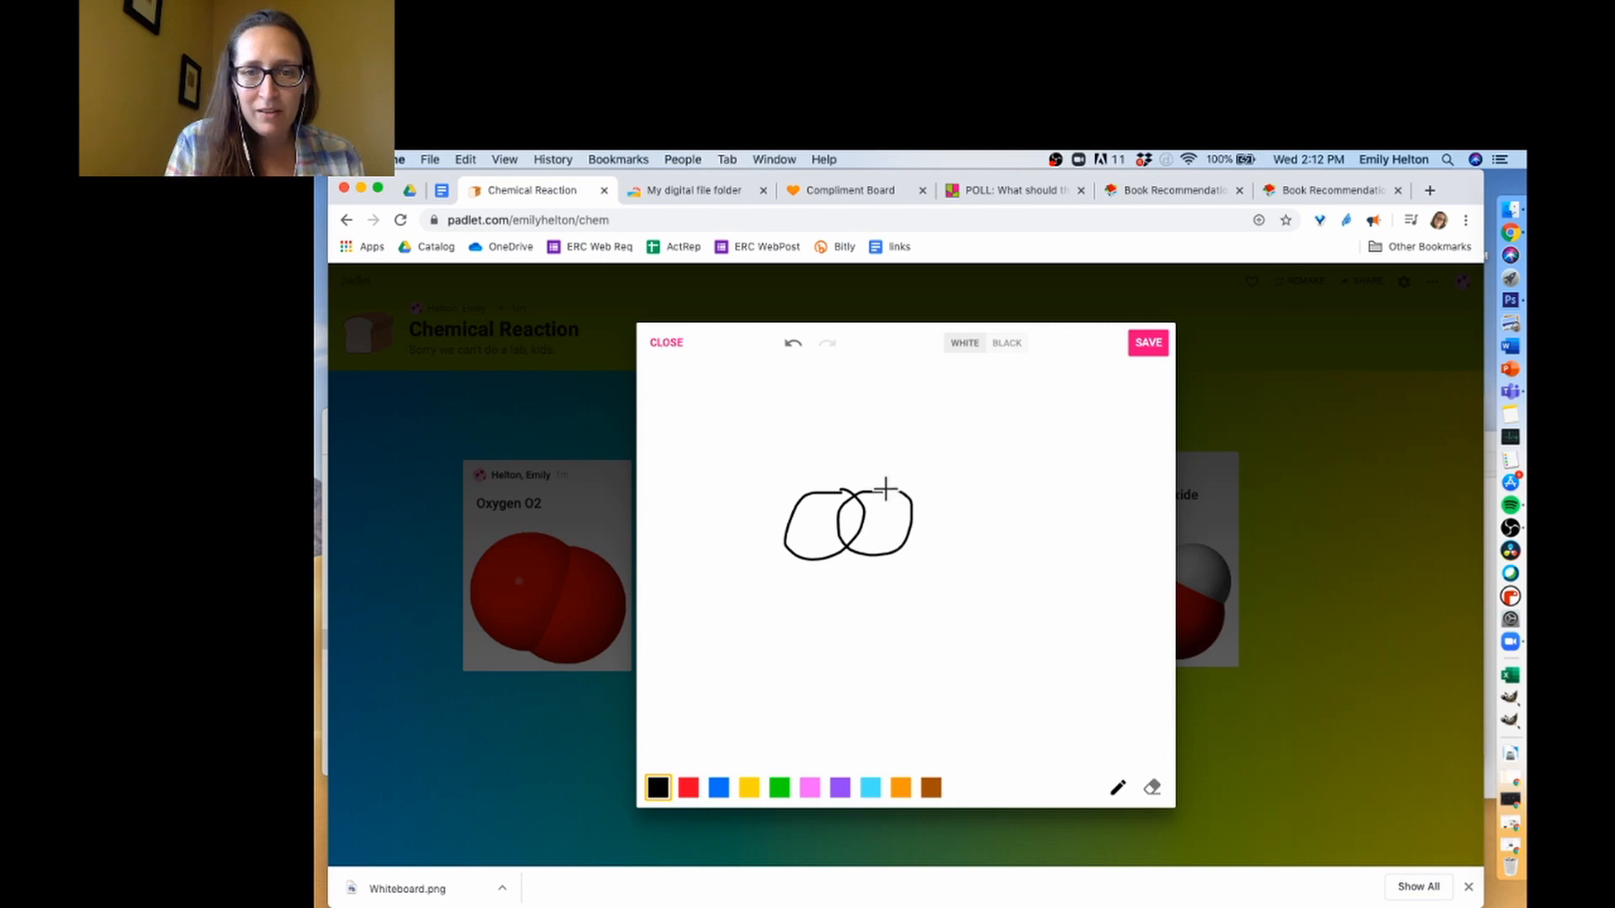
left_click(1151, 345)
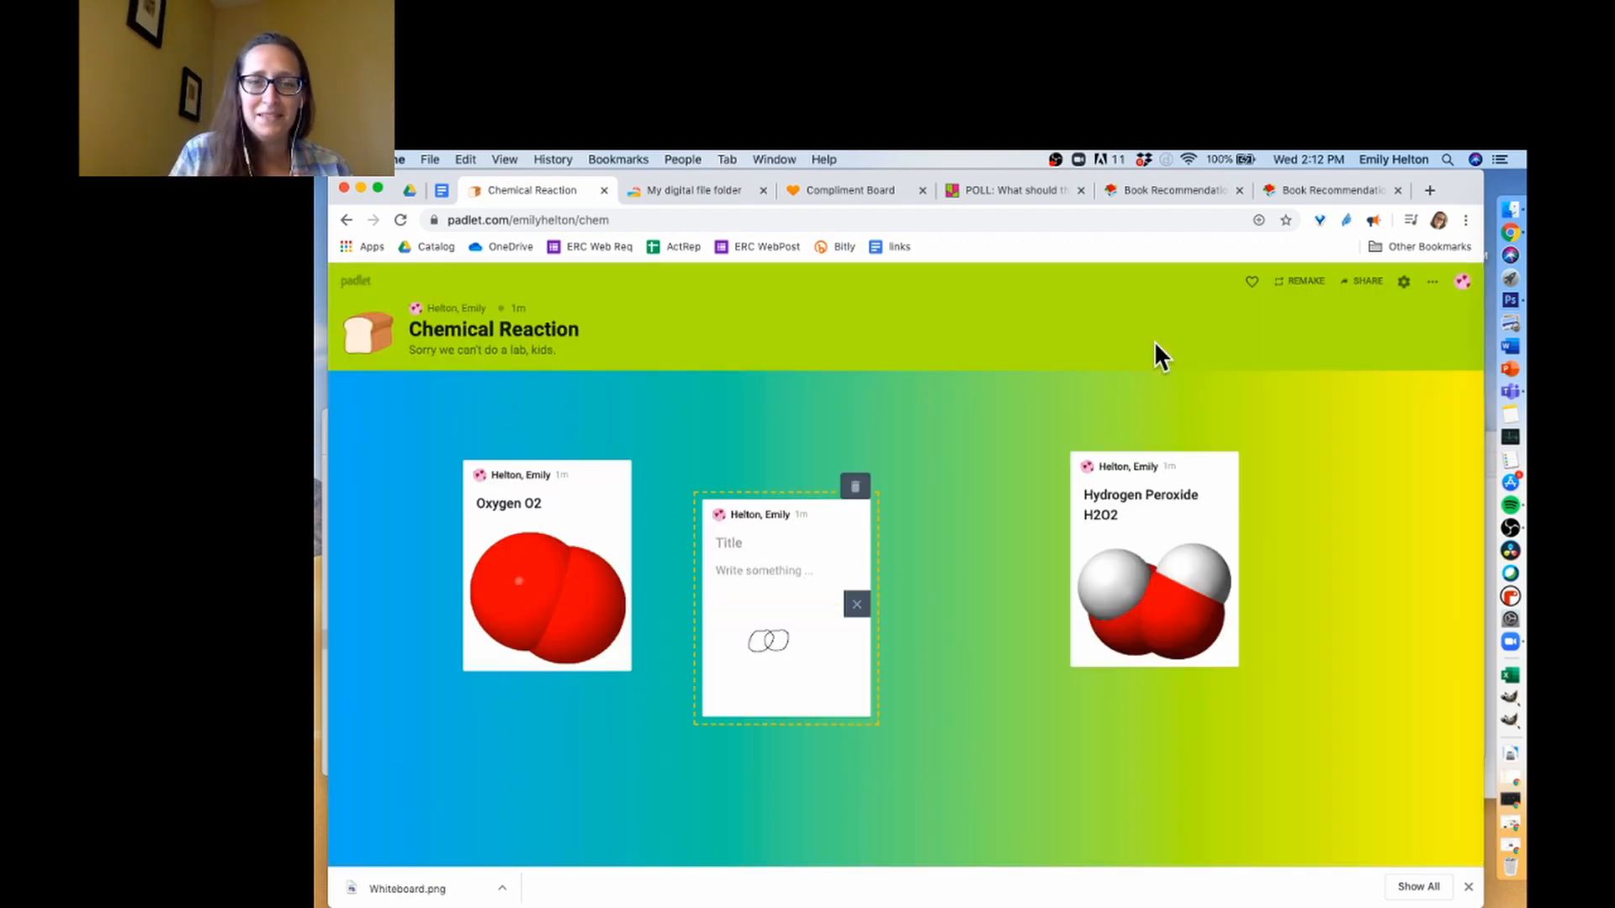
left_click(780, 433)
mouse_move(828, 572)
left_mouse_down()
mouse_move(855, 530)
mouse_move(866, 542)
left_mouse_up()
Step: Connect the Oxygen O2 post to the drawing post without a label
mouse_move(621, 549)
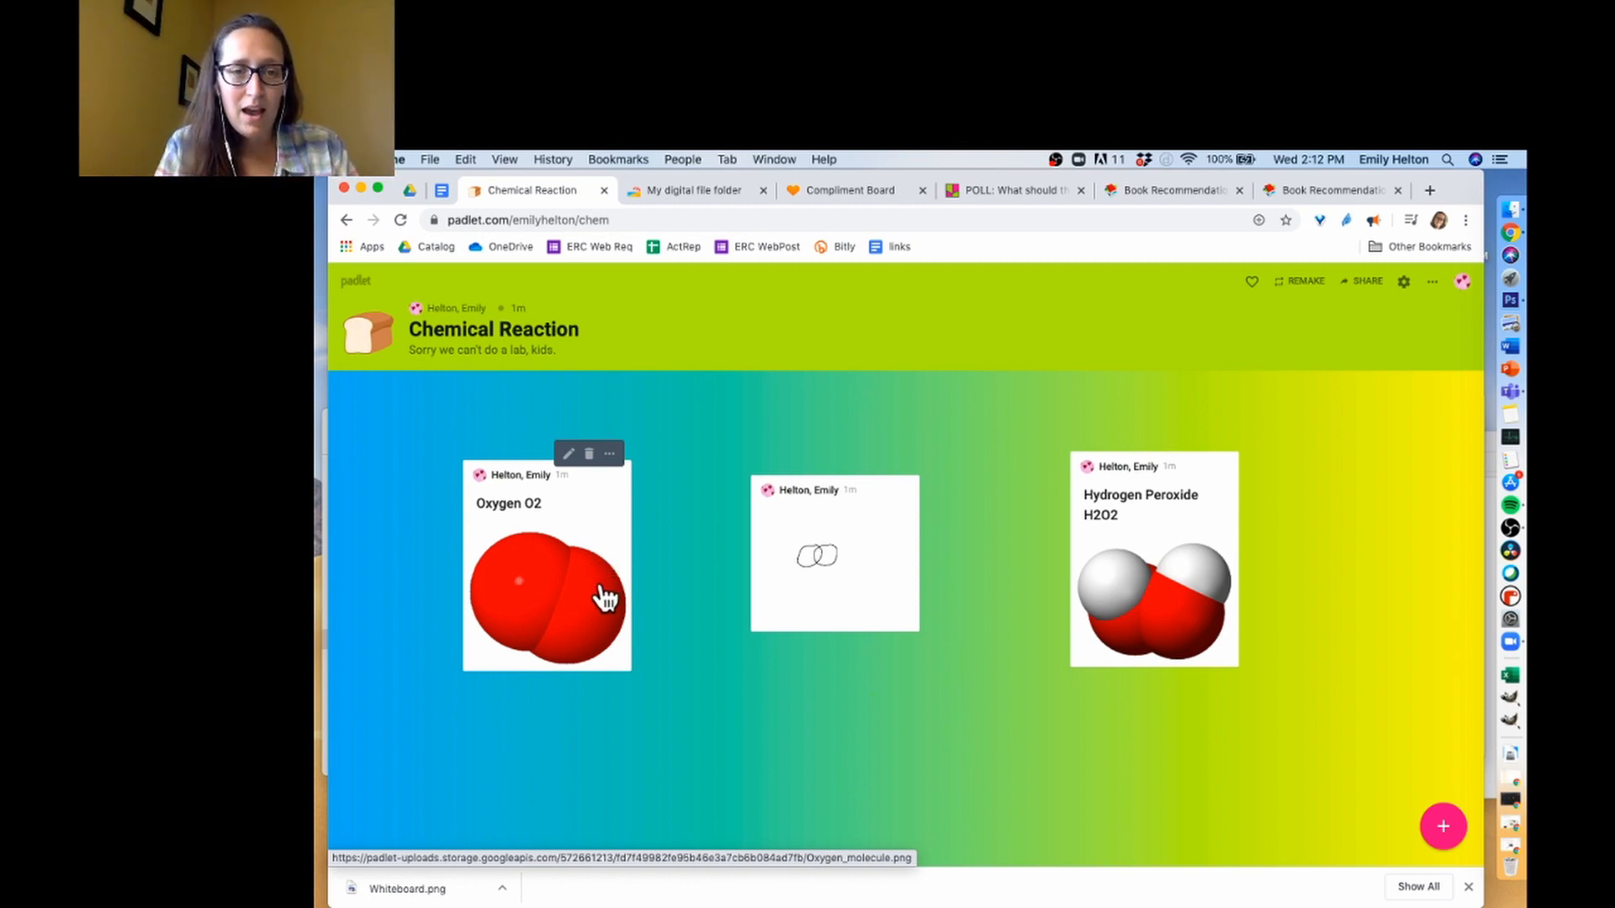
left_click(612, 461)
left_click(673, 472)
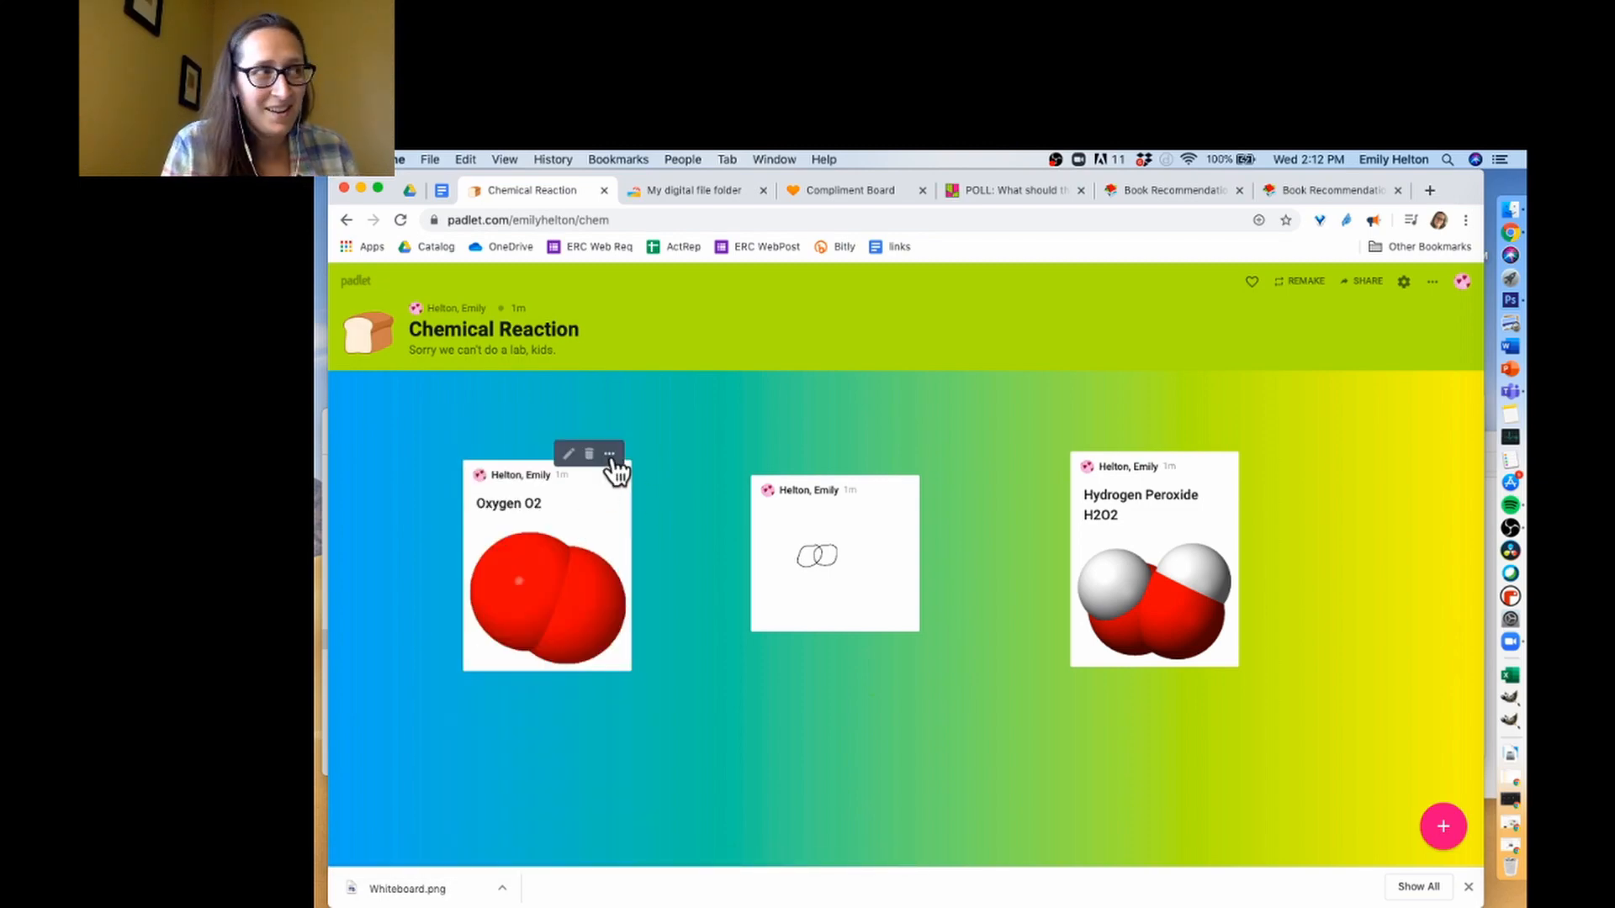
left_click(612, 460)
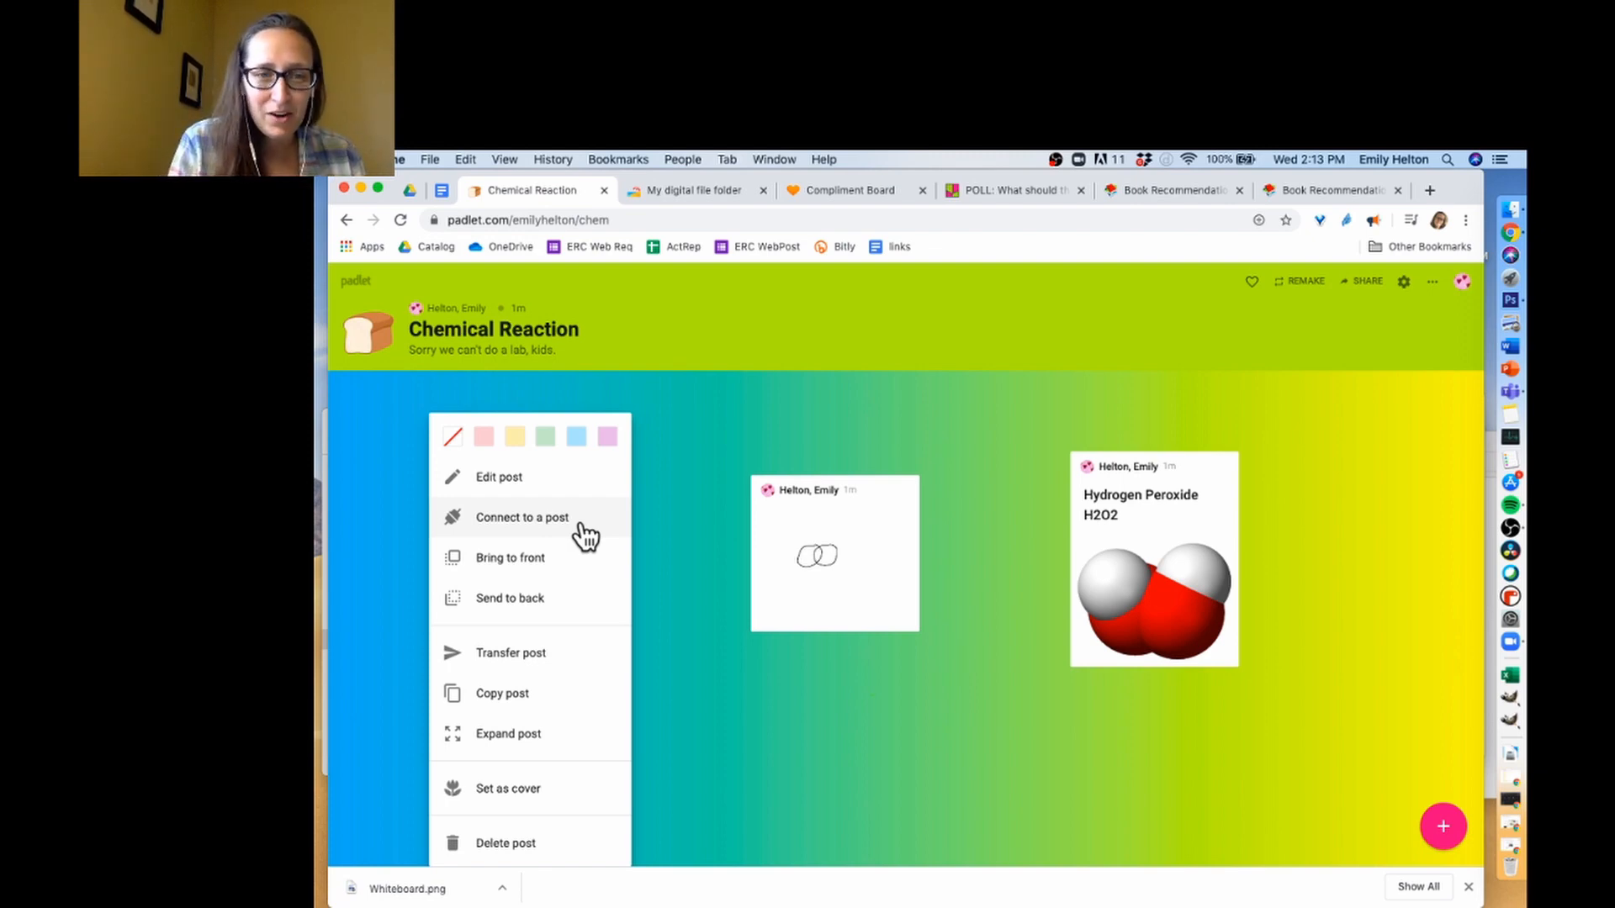
left_click(582, 525)
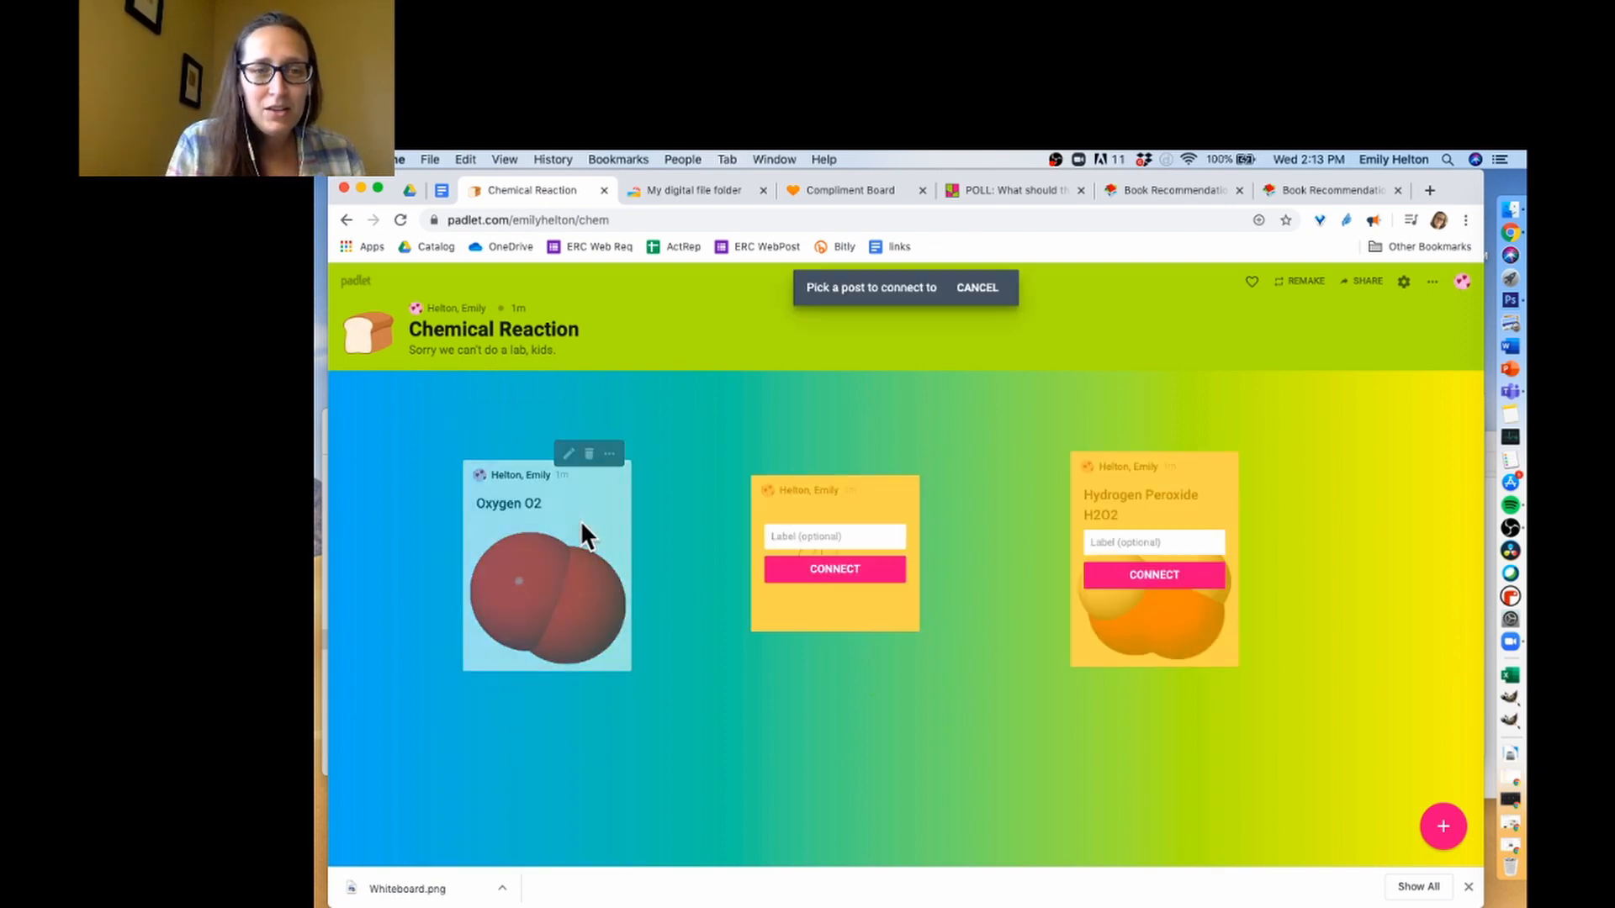
left_click(814, 570)
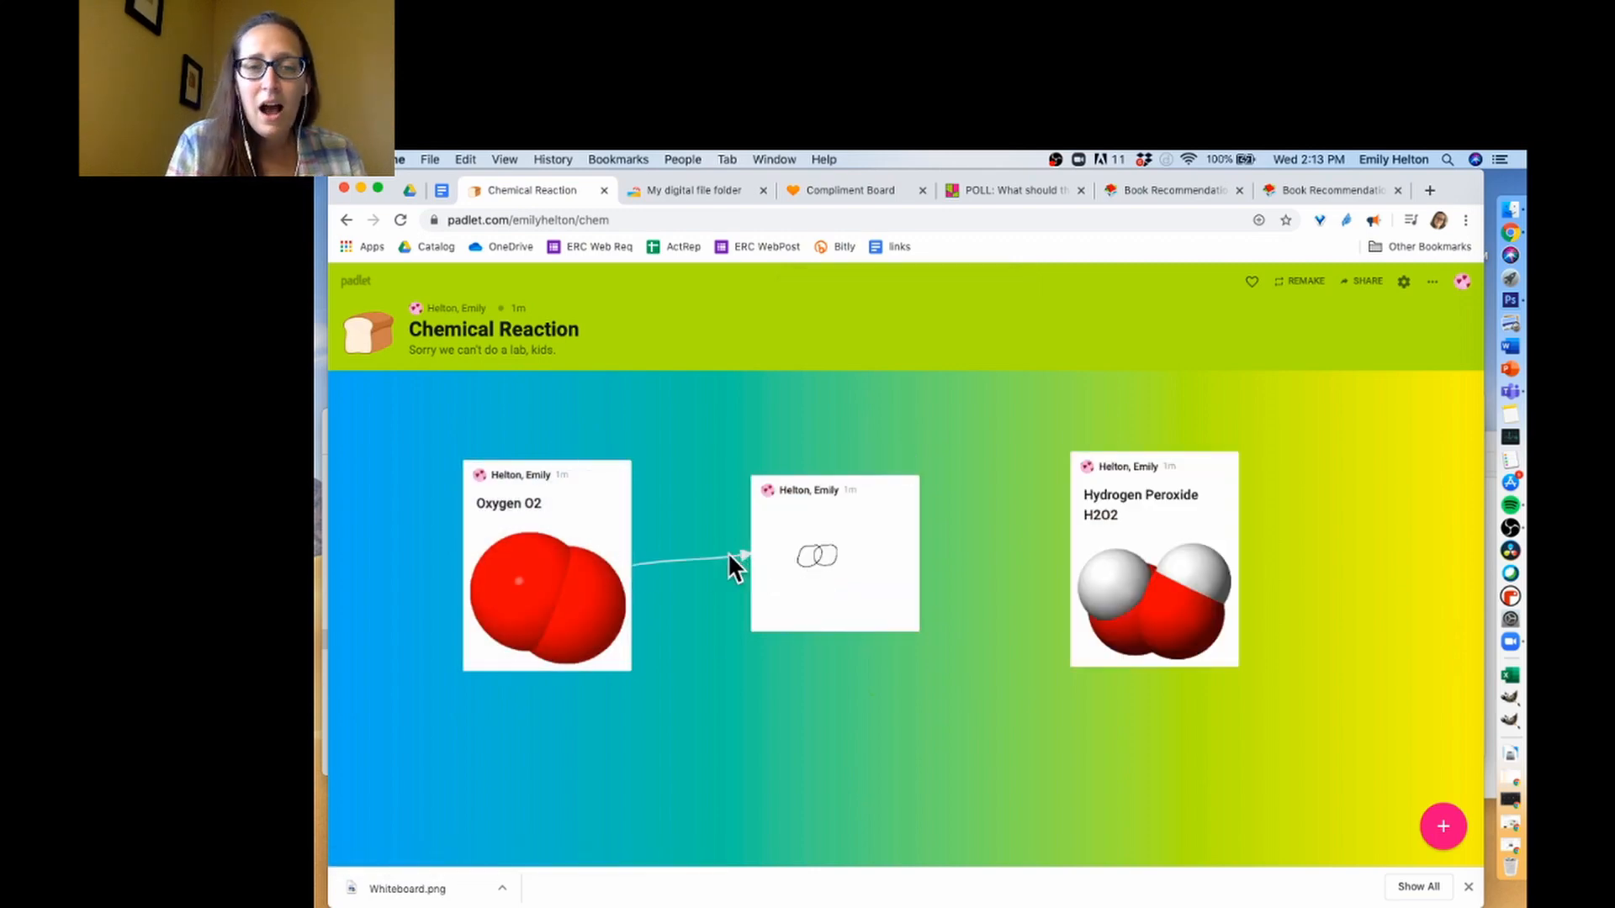
Step: Disconnect the Oxygen O2 post from the drawing post
mouse_move(633, 492)
left_click(608, 455)
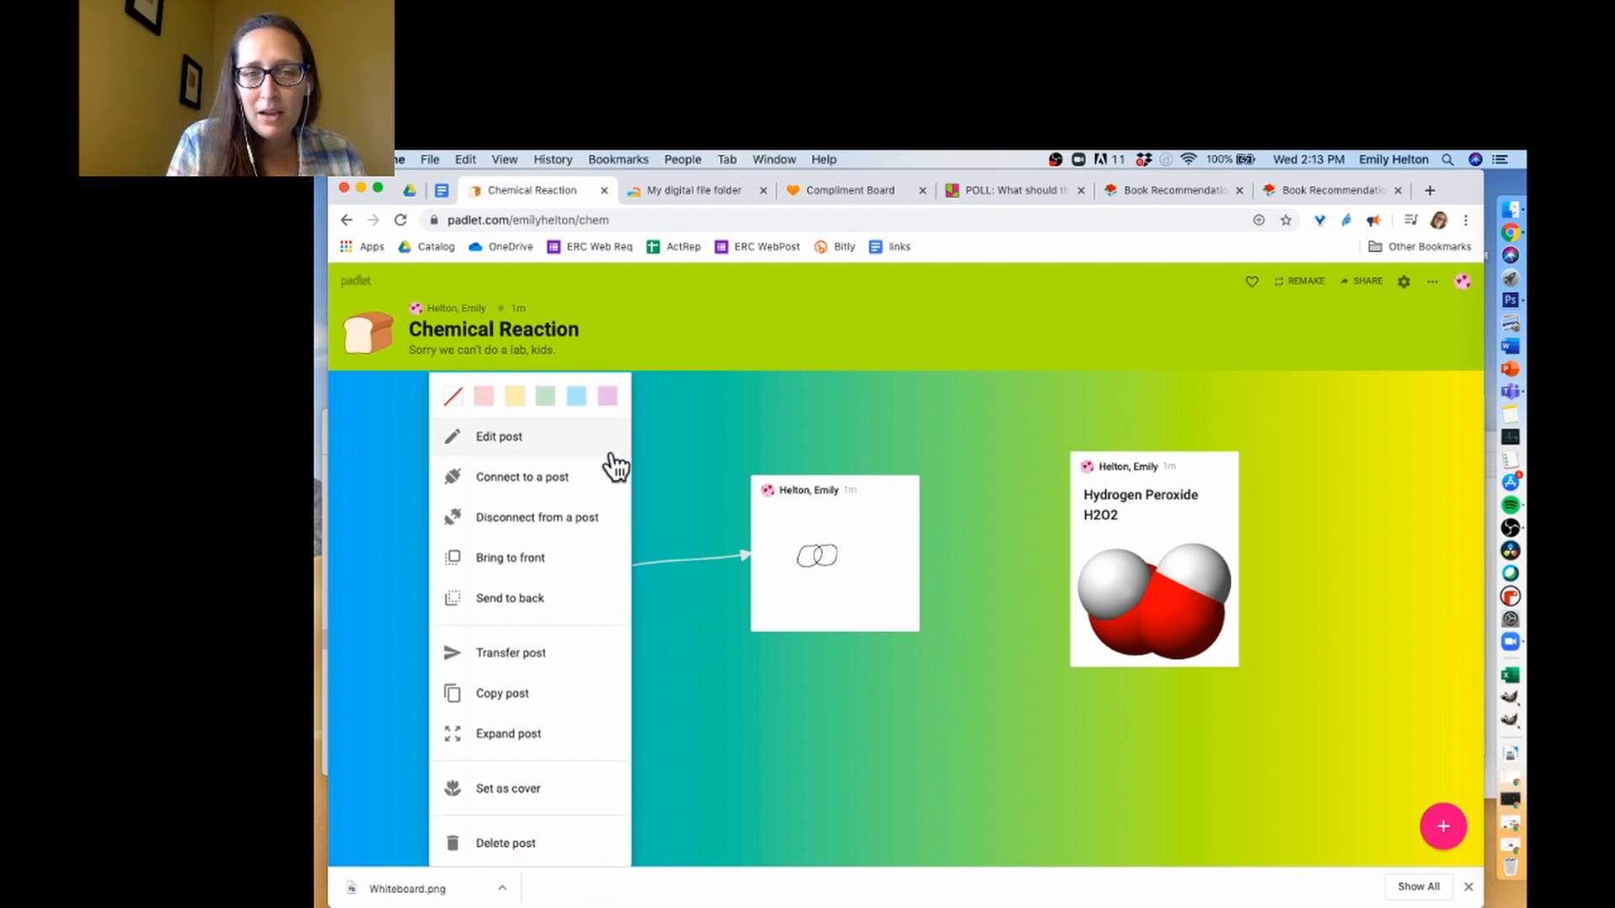
left_click(595, 517)
left_click(667, 561)
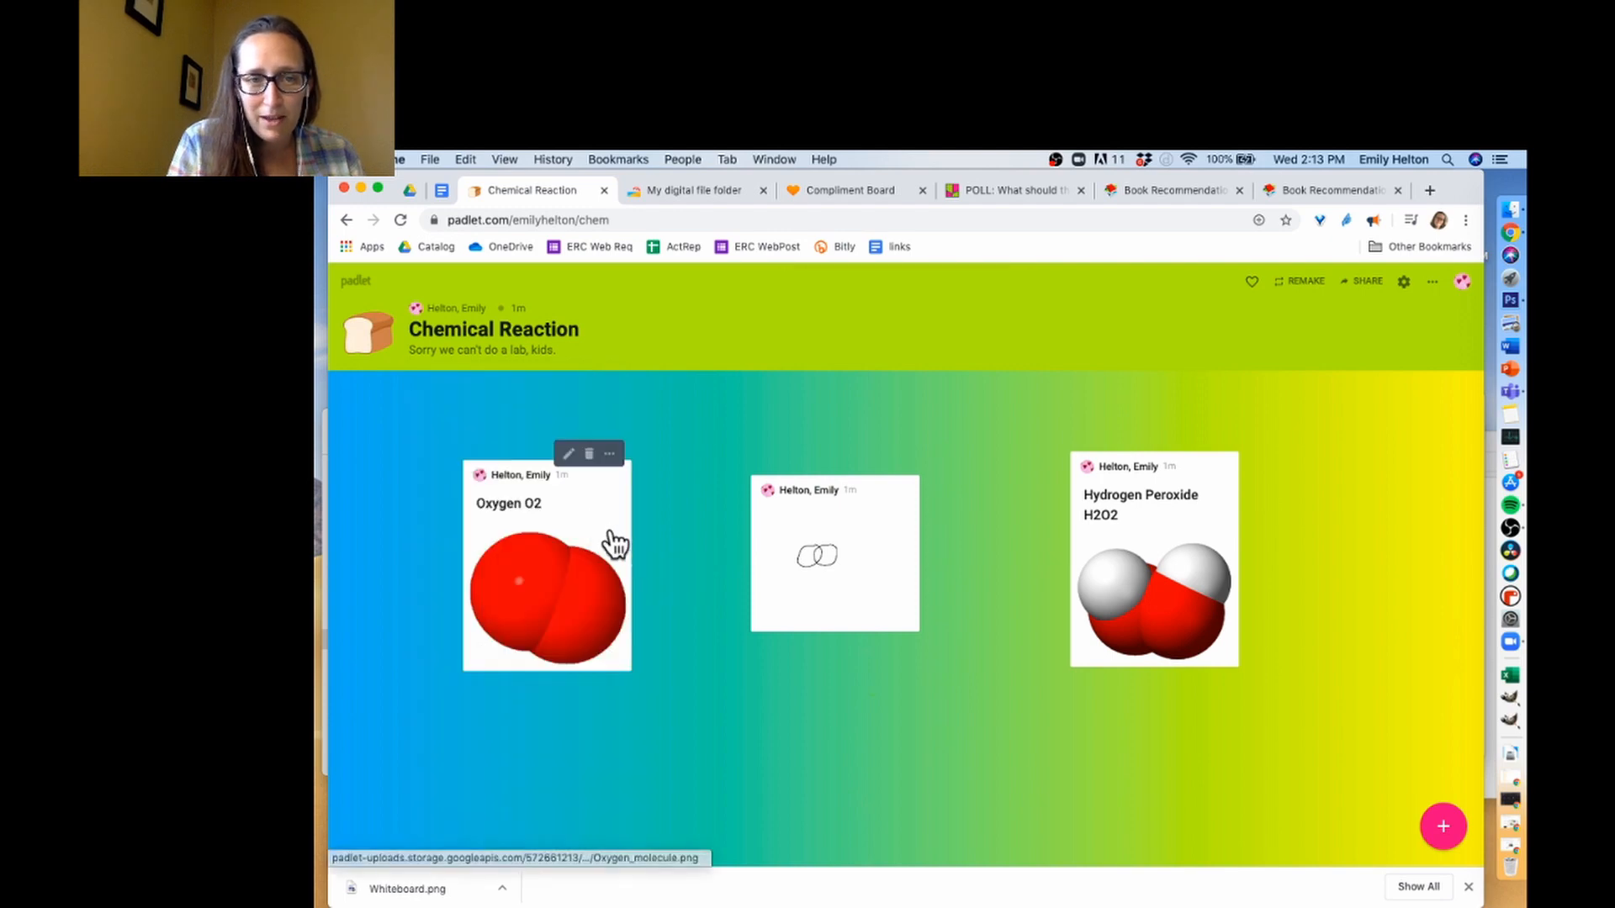
Step: Stack the drawing post above the Oxygen O2 post and connect the drawing to the Hydrogen Peroxide H2O2 post
mouse_move(614, 545)
left_mouse_down()
mouse_move(647, 657)
mouse_move(729, 662)
left_mouse_up()
left_click_drag(810, 569, 653, 503)
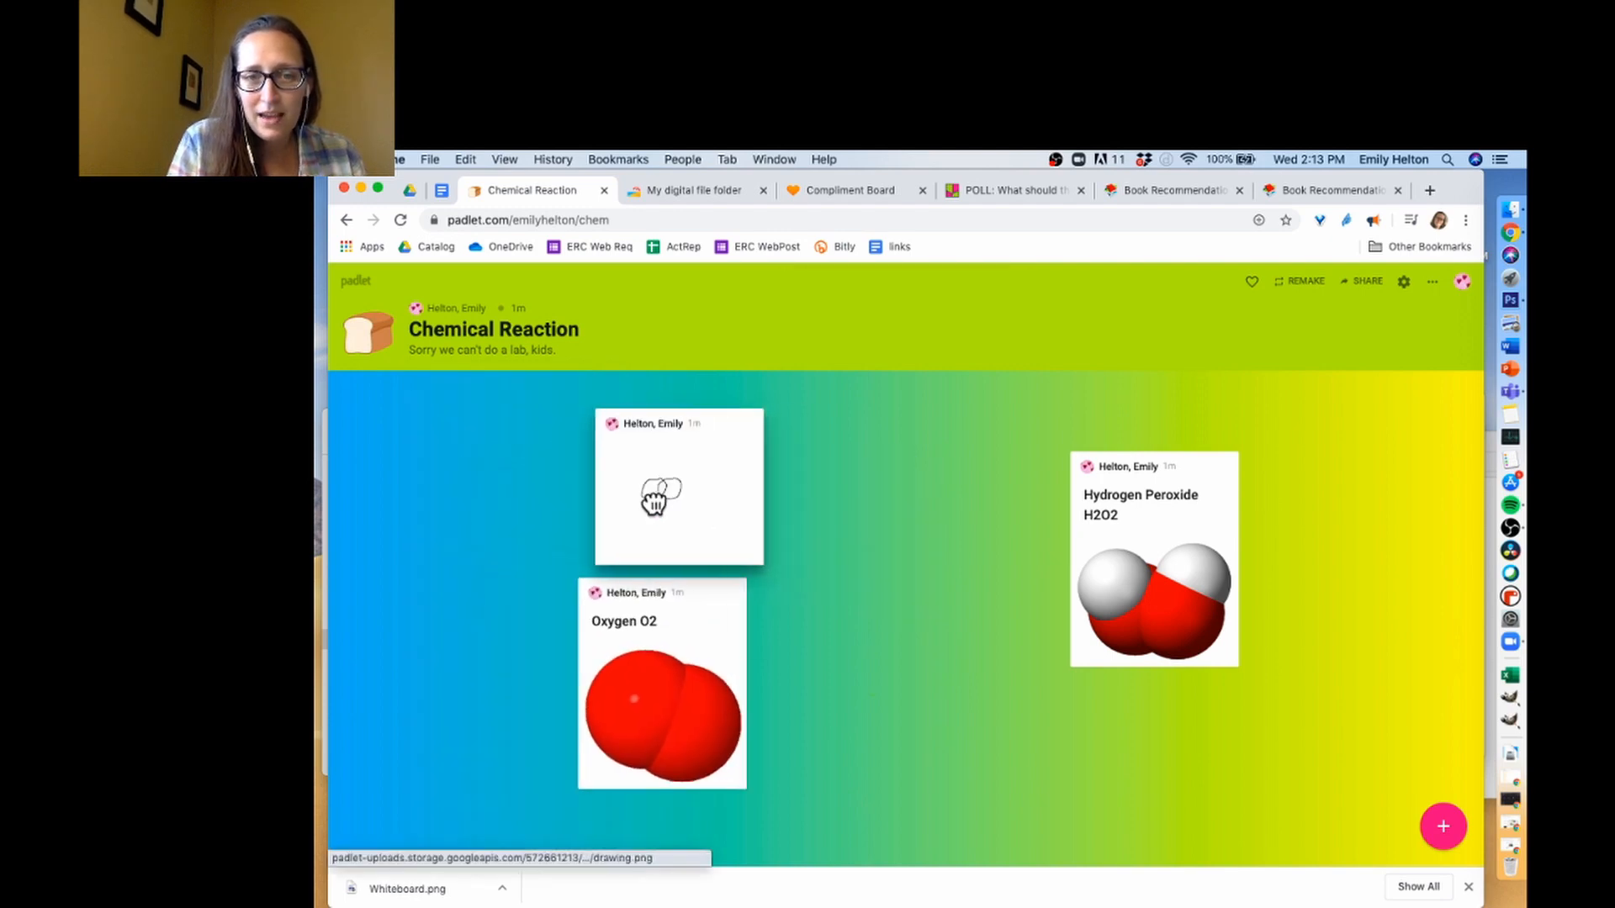
left_click(734, 407)
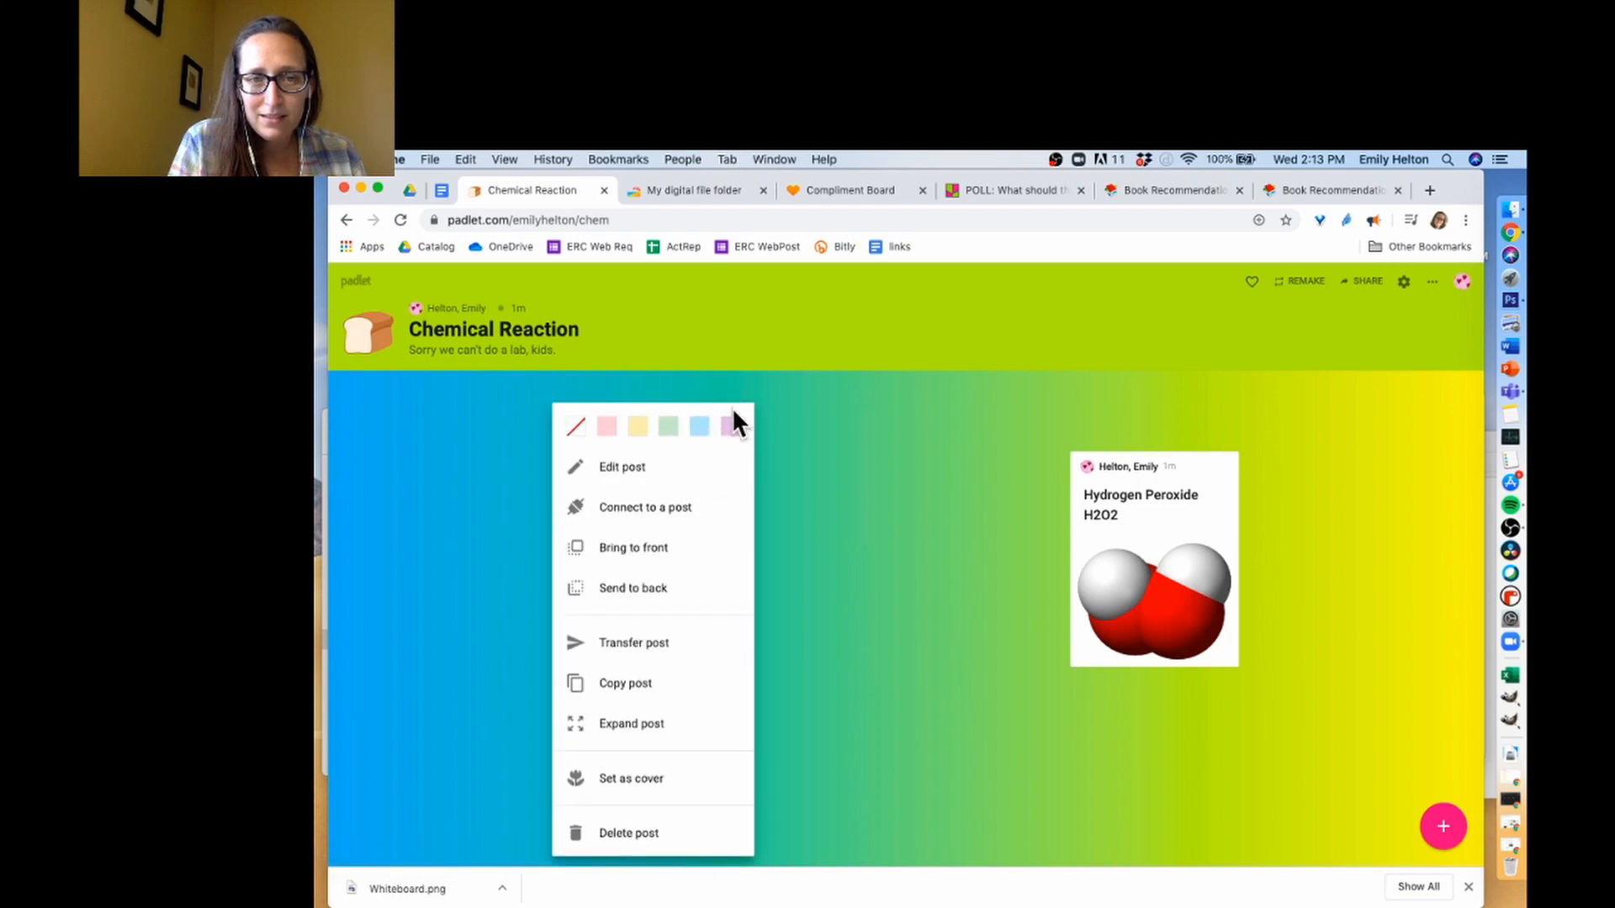
left_click(697, 508)
left_click(1124, 585)
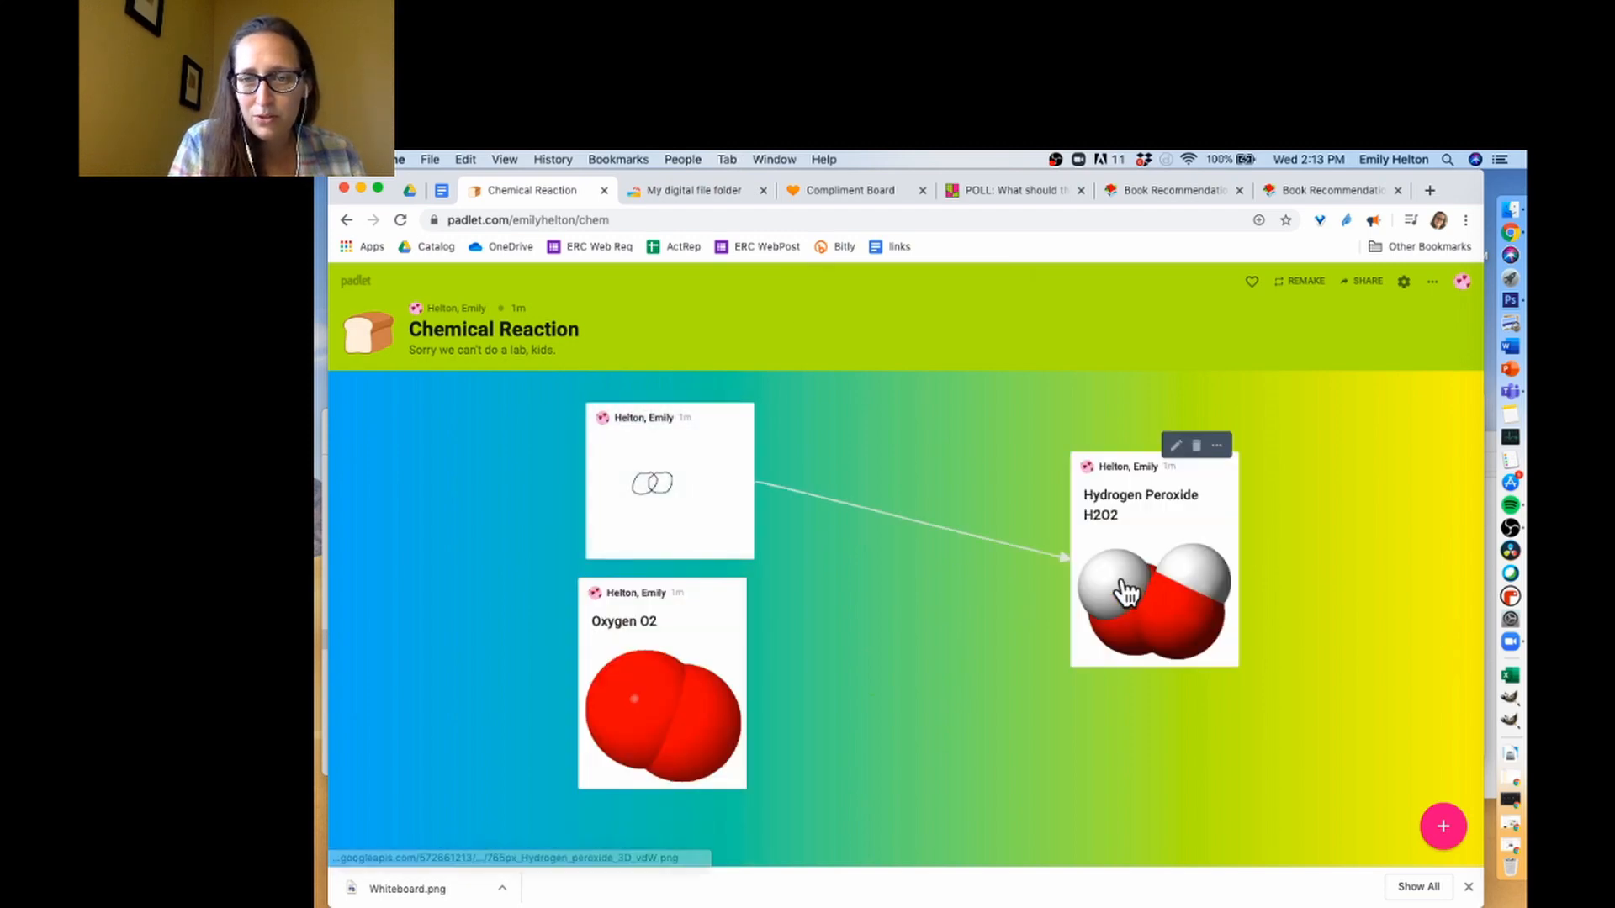
Step: Connect the Oxygen O2 post to the Hydrogen Peroxide H2O2 post without a label
left_click(725, 575)
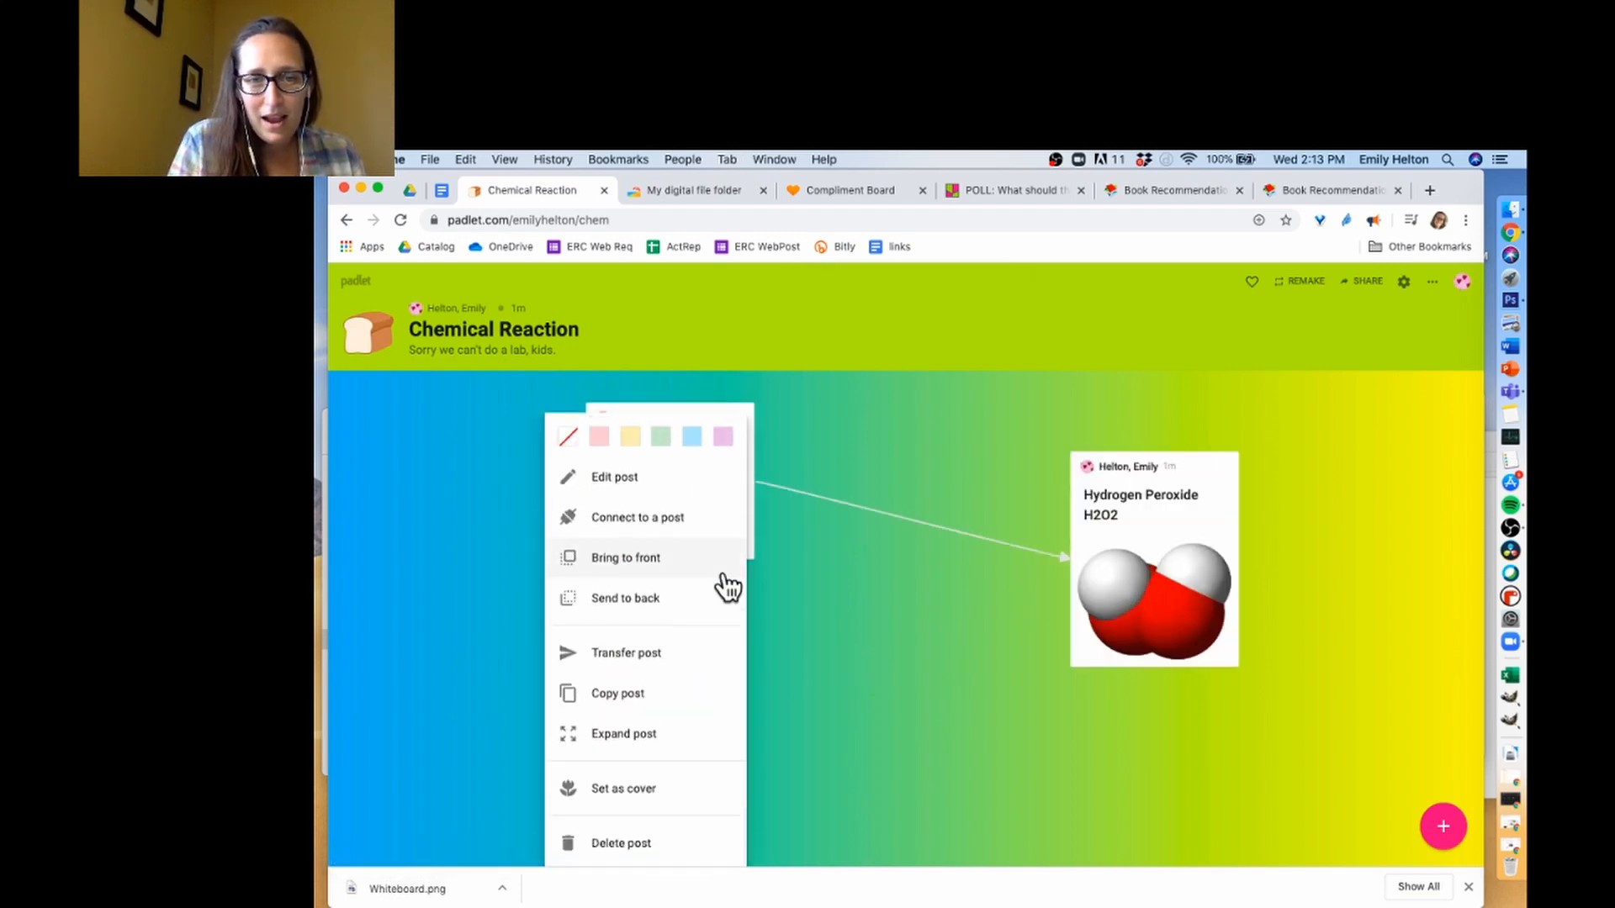
left_click(624, 518)
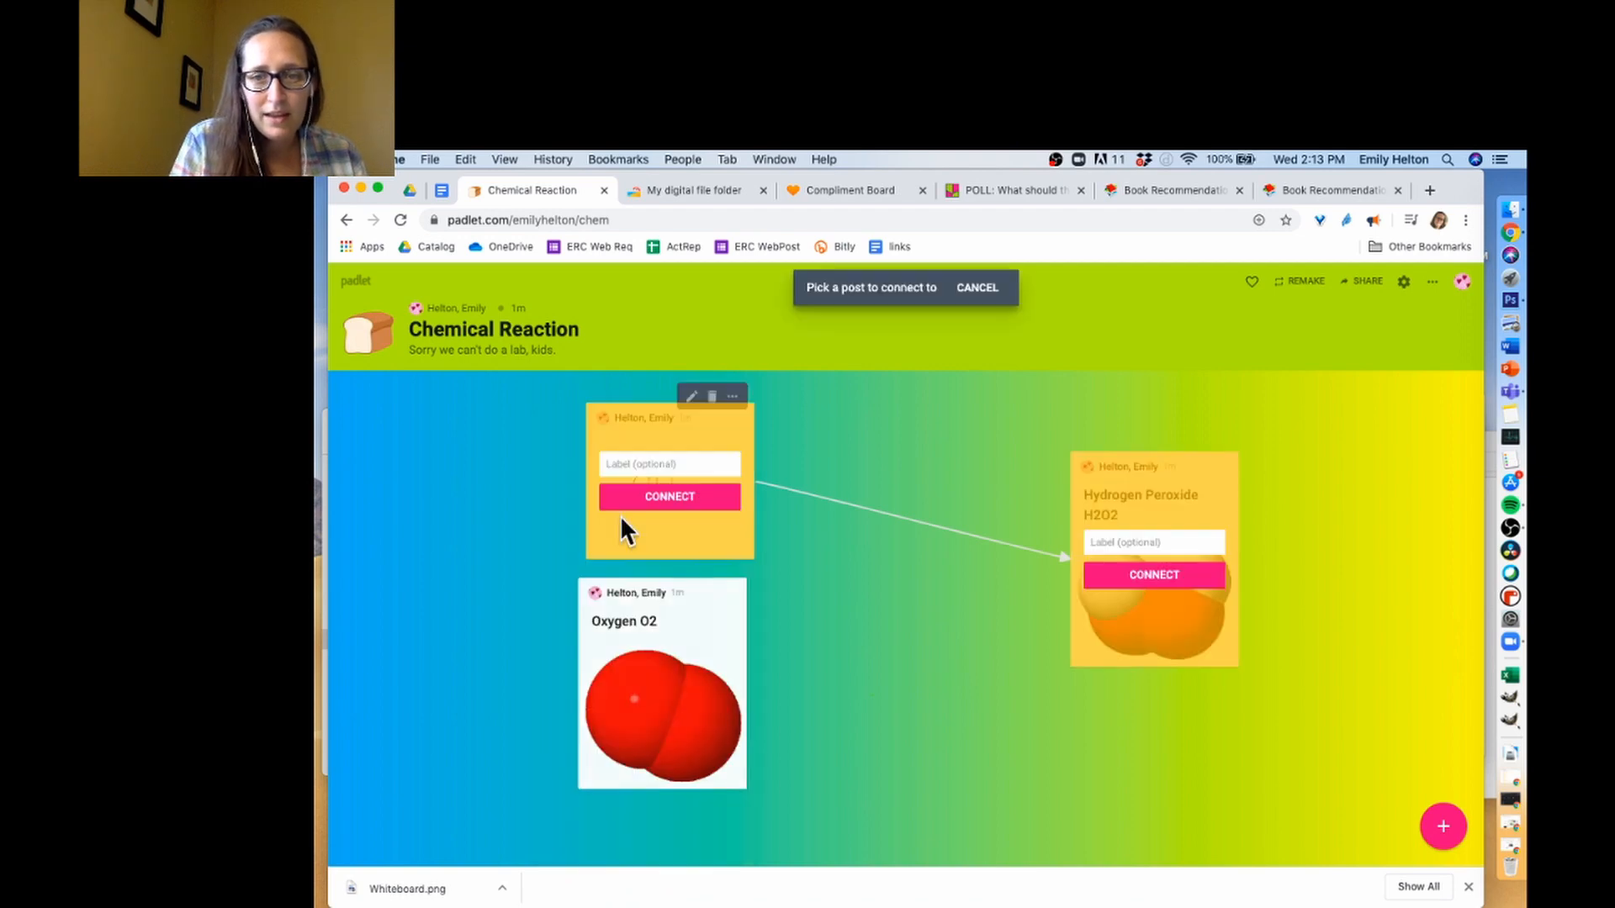
left_click(1112, 579)
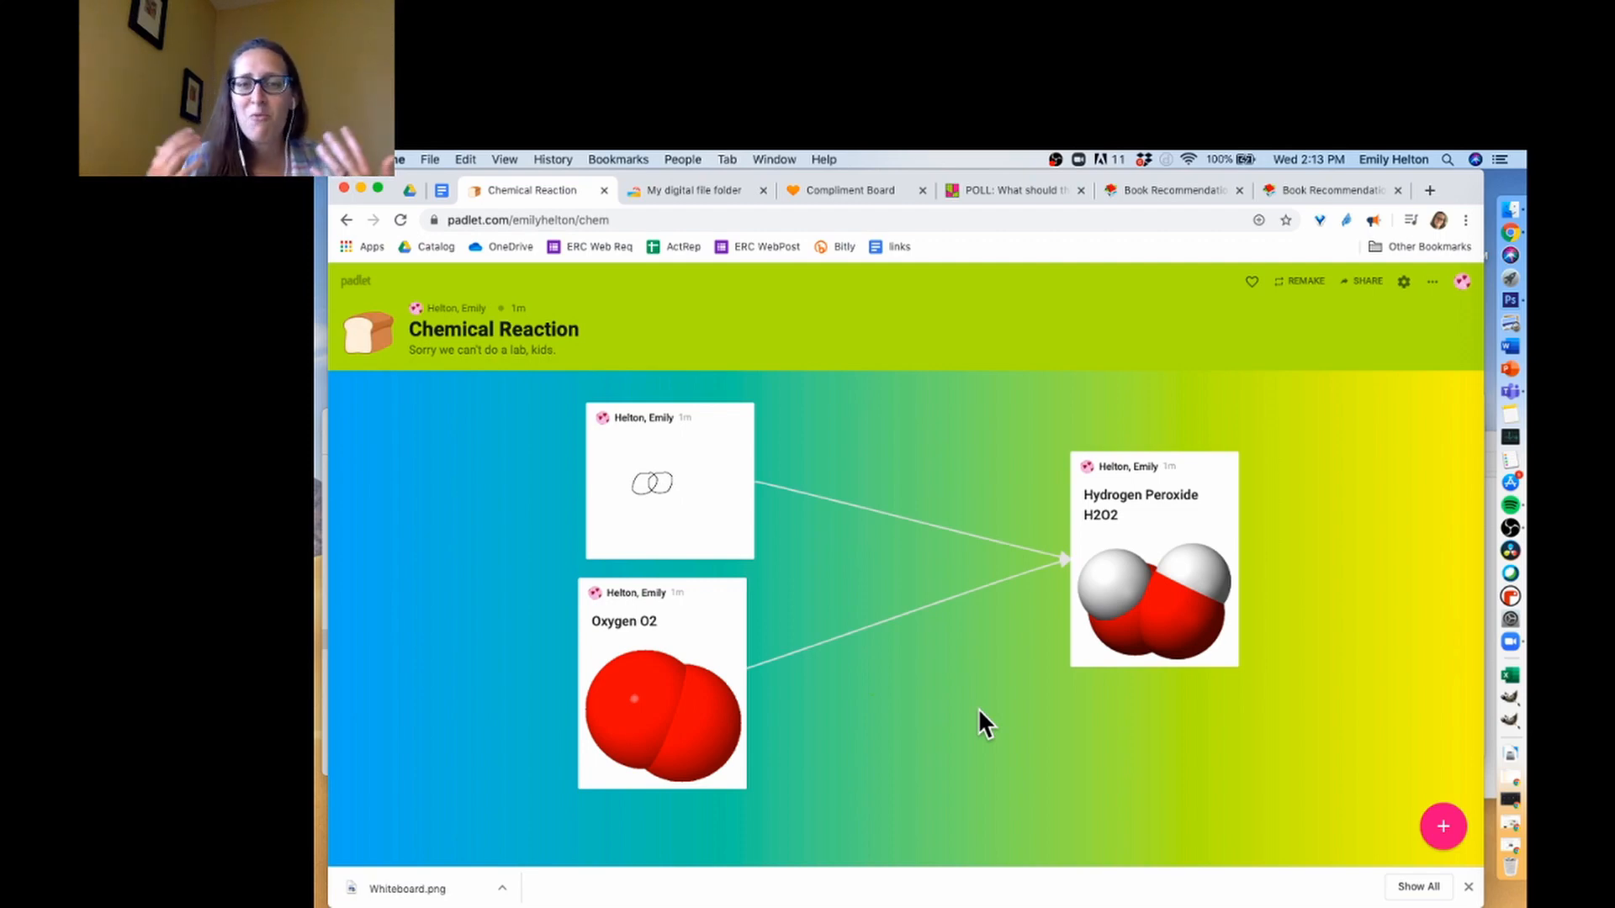
Step: Set the Oxygen O2 post as the padlet's cover and go to the dashboard to check it
left_click(730, 581)
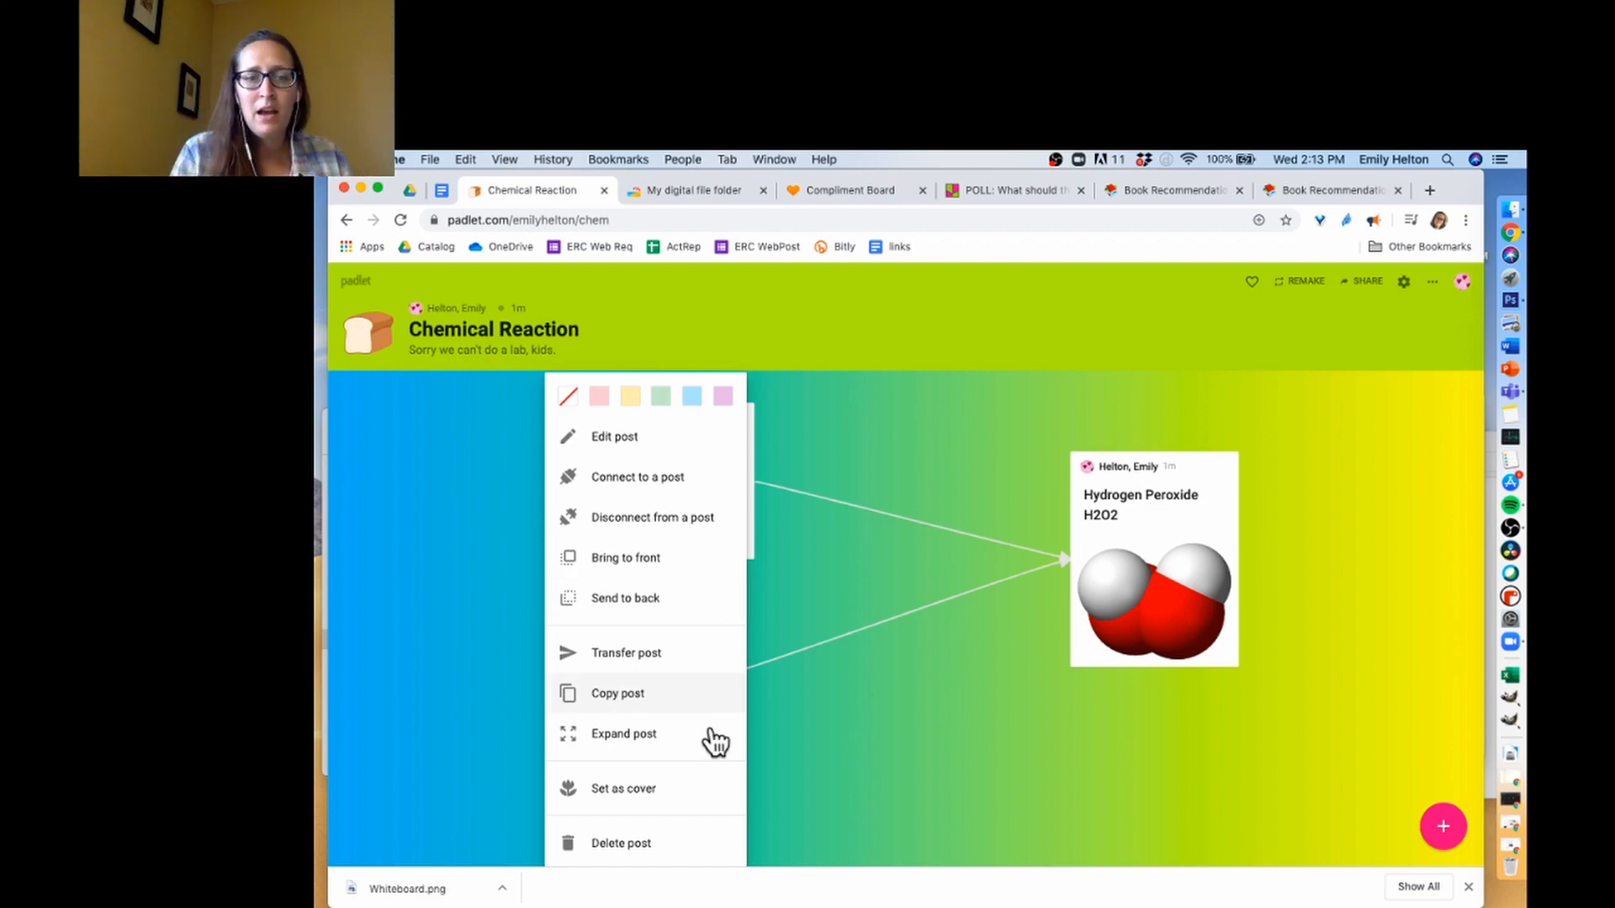
left_click(641, 791)
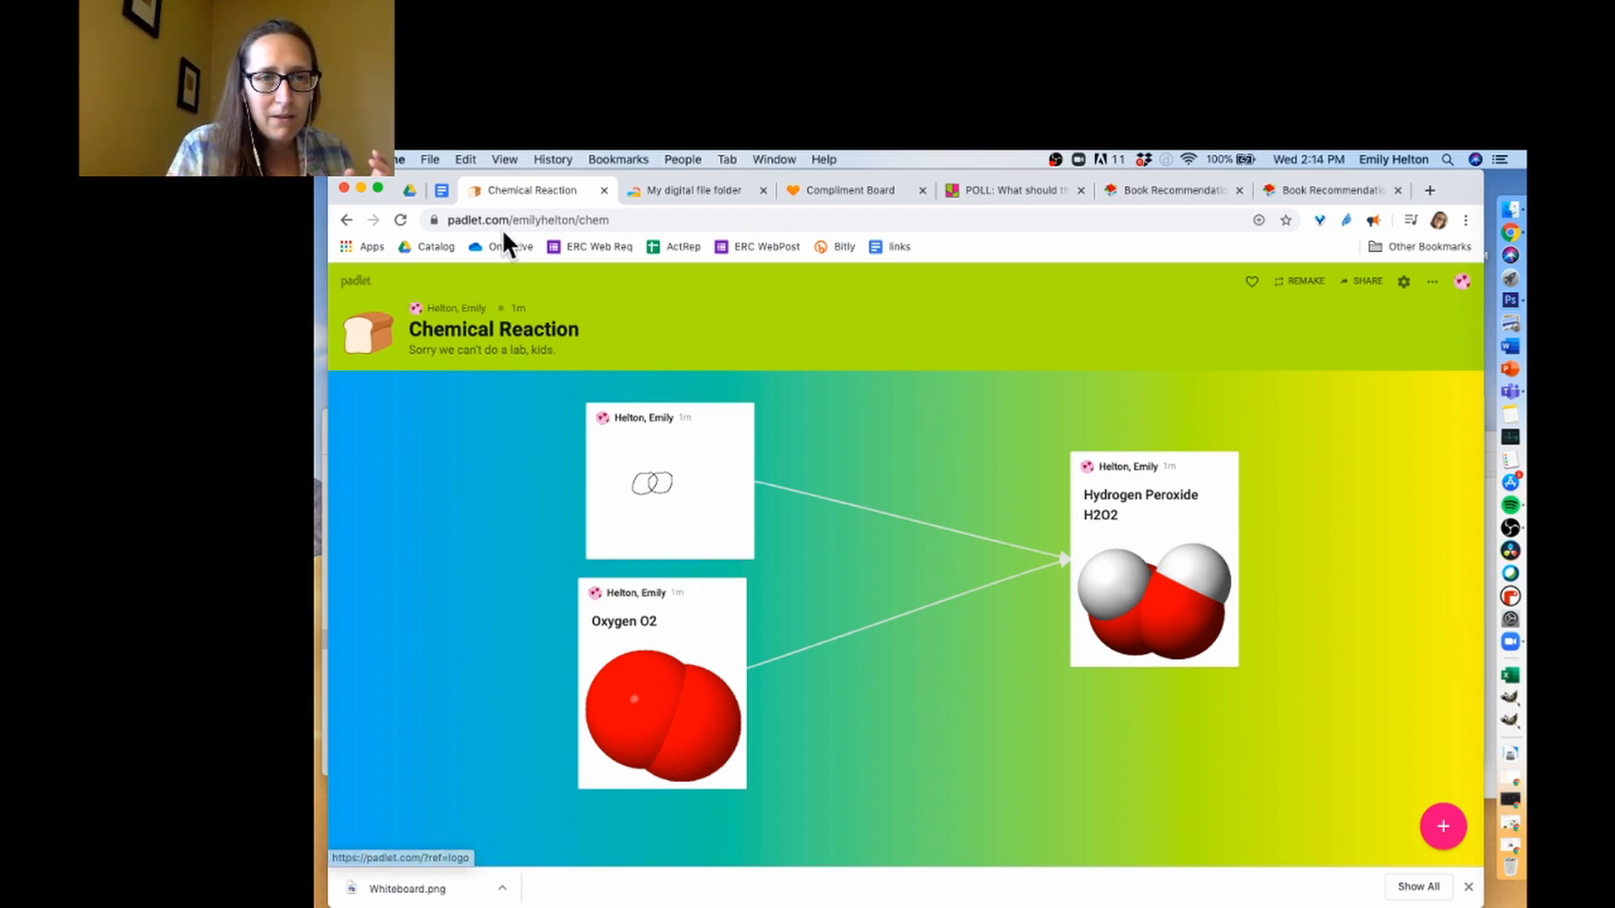
left_click(357, 286)
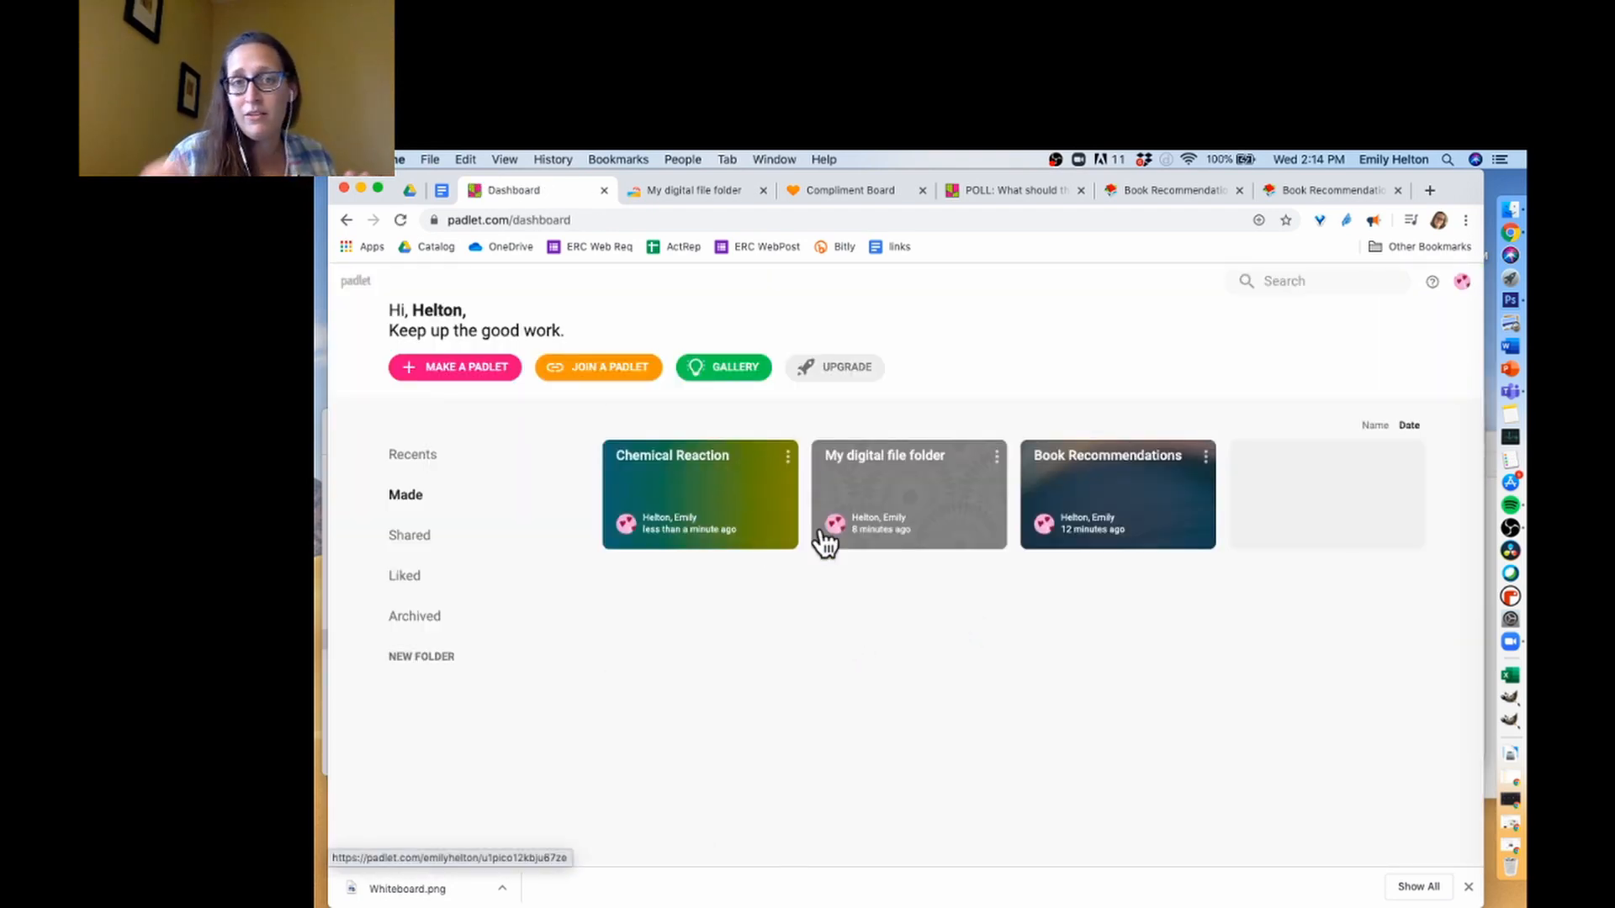
Step: Reopen the Chemical Reaction padlet and narrow the Hydrogen Peroxide H2O2 post to about half its width
left_click(728, 512)
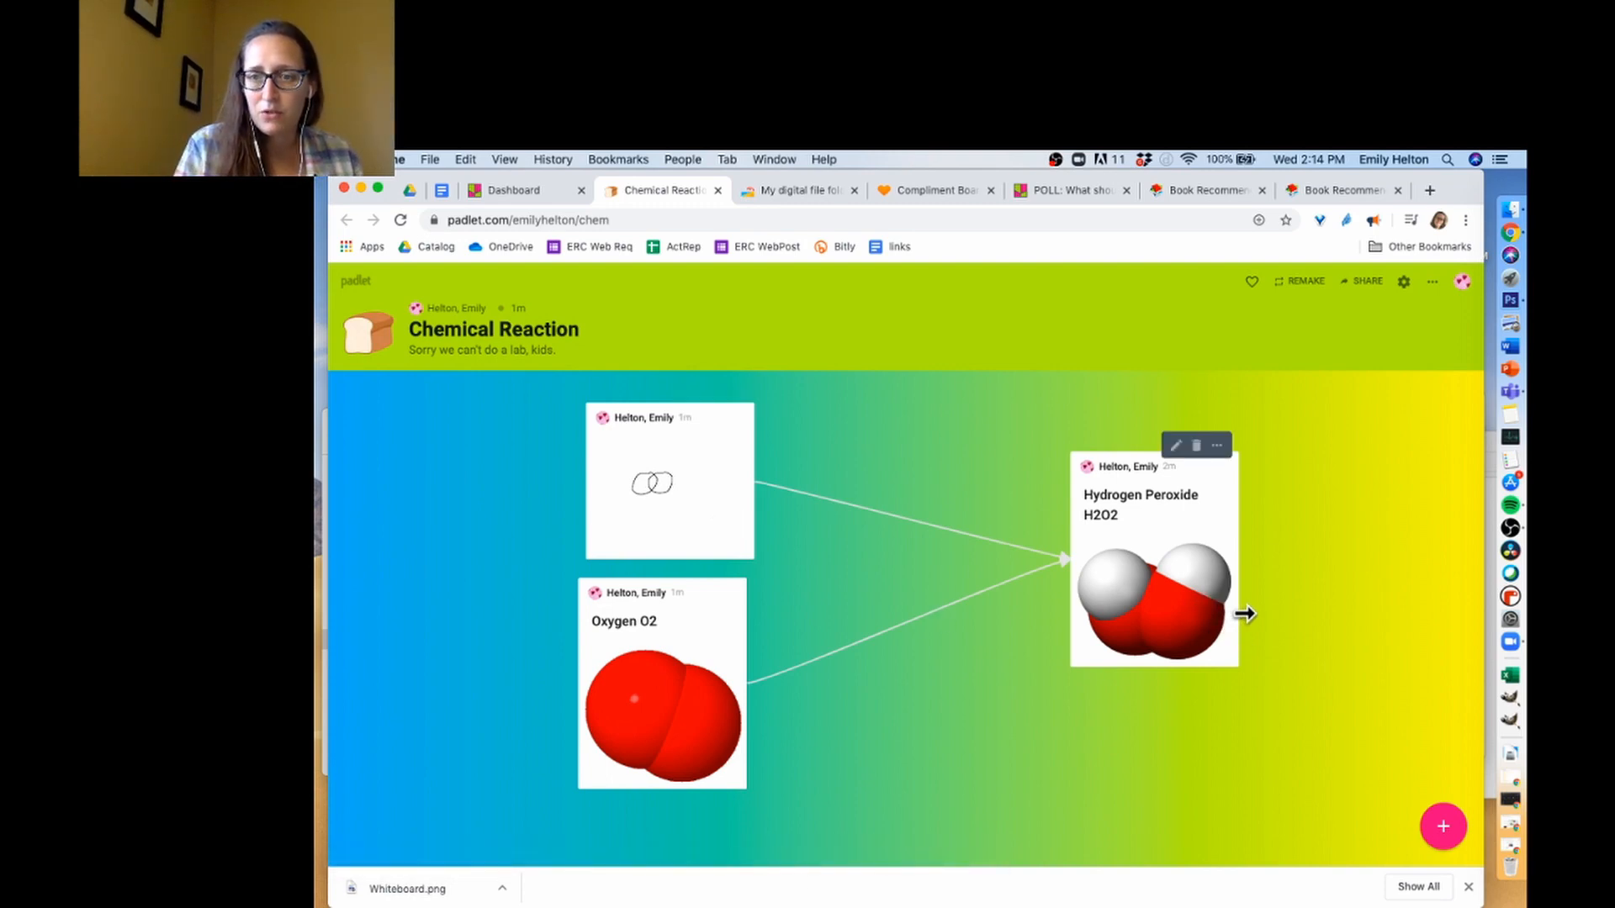
left_click_drag(1243, 614, 1166, 606)
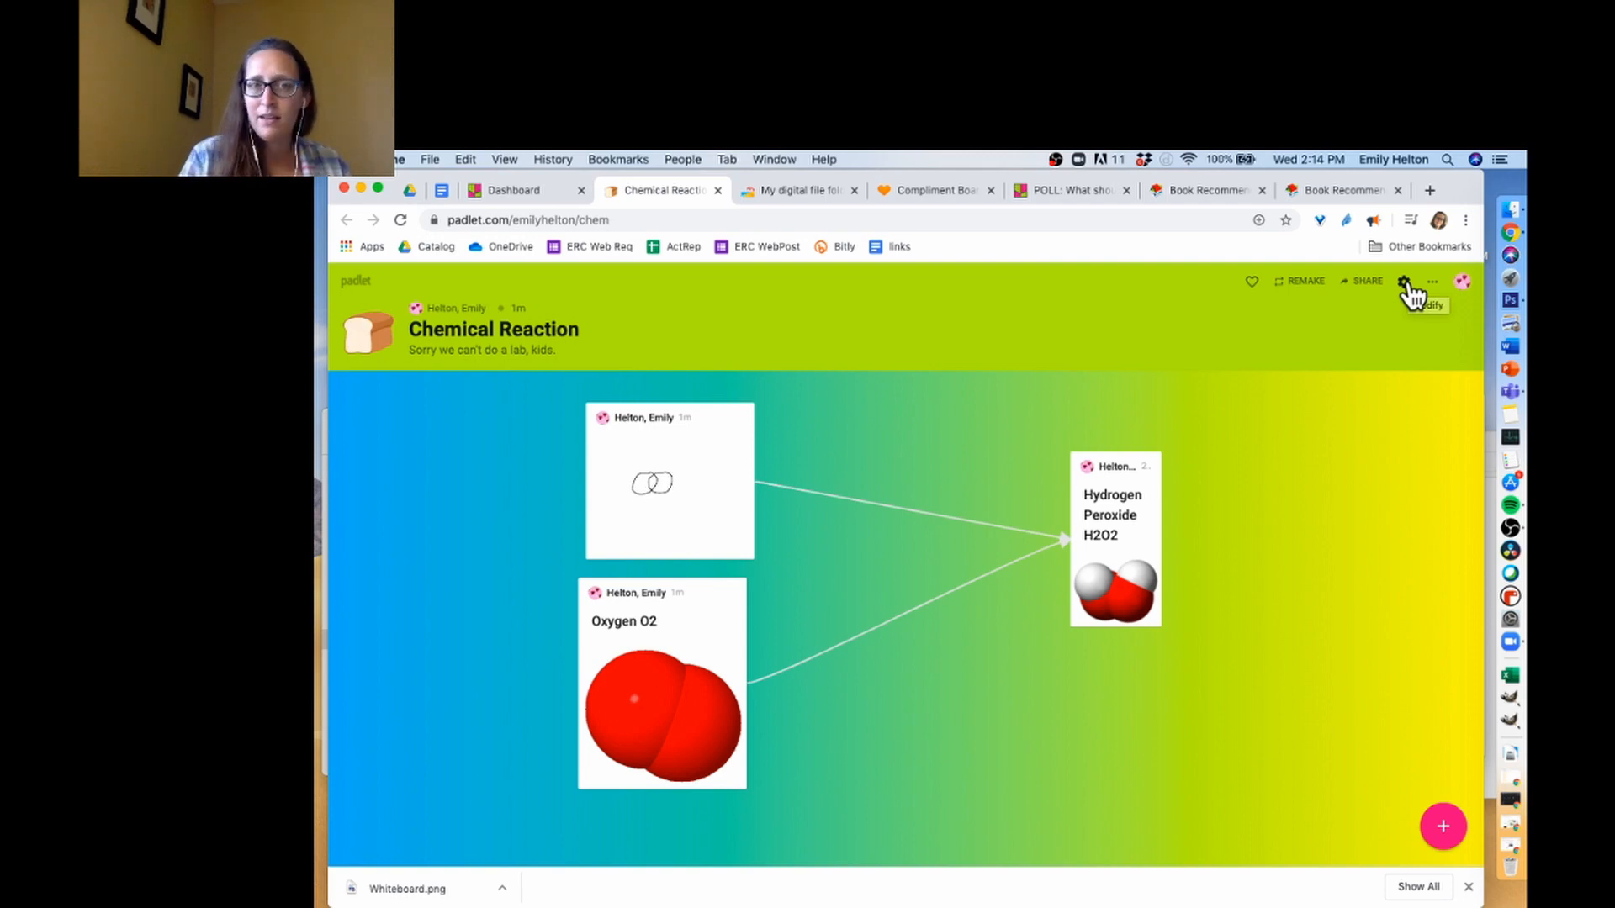
Step: Return to the dashboard, view the dialog for joining a padlet by URL, and cancel it
left_click(507, 192)
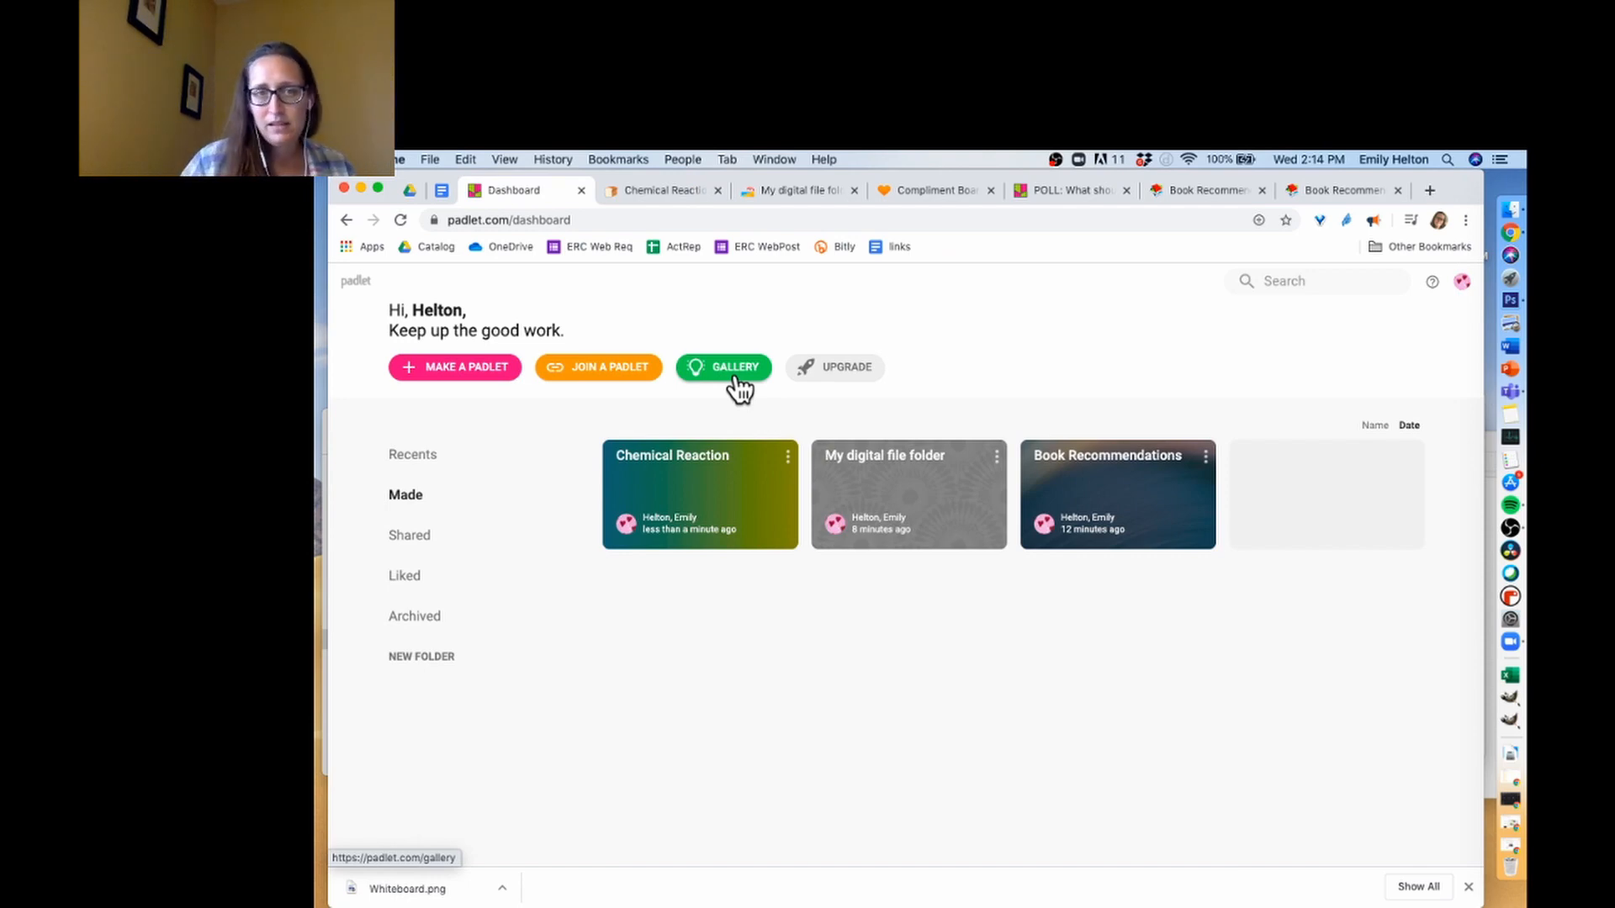
left_click(610, 378)
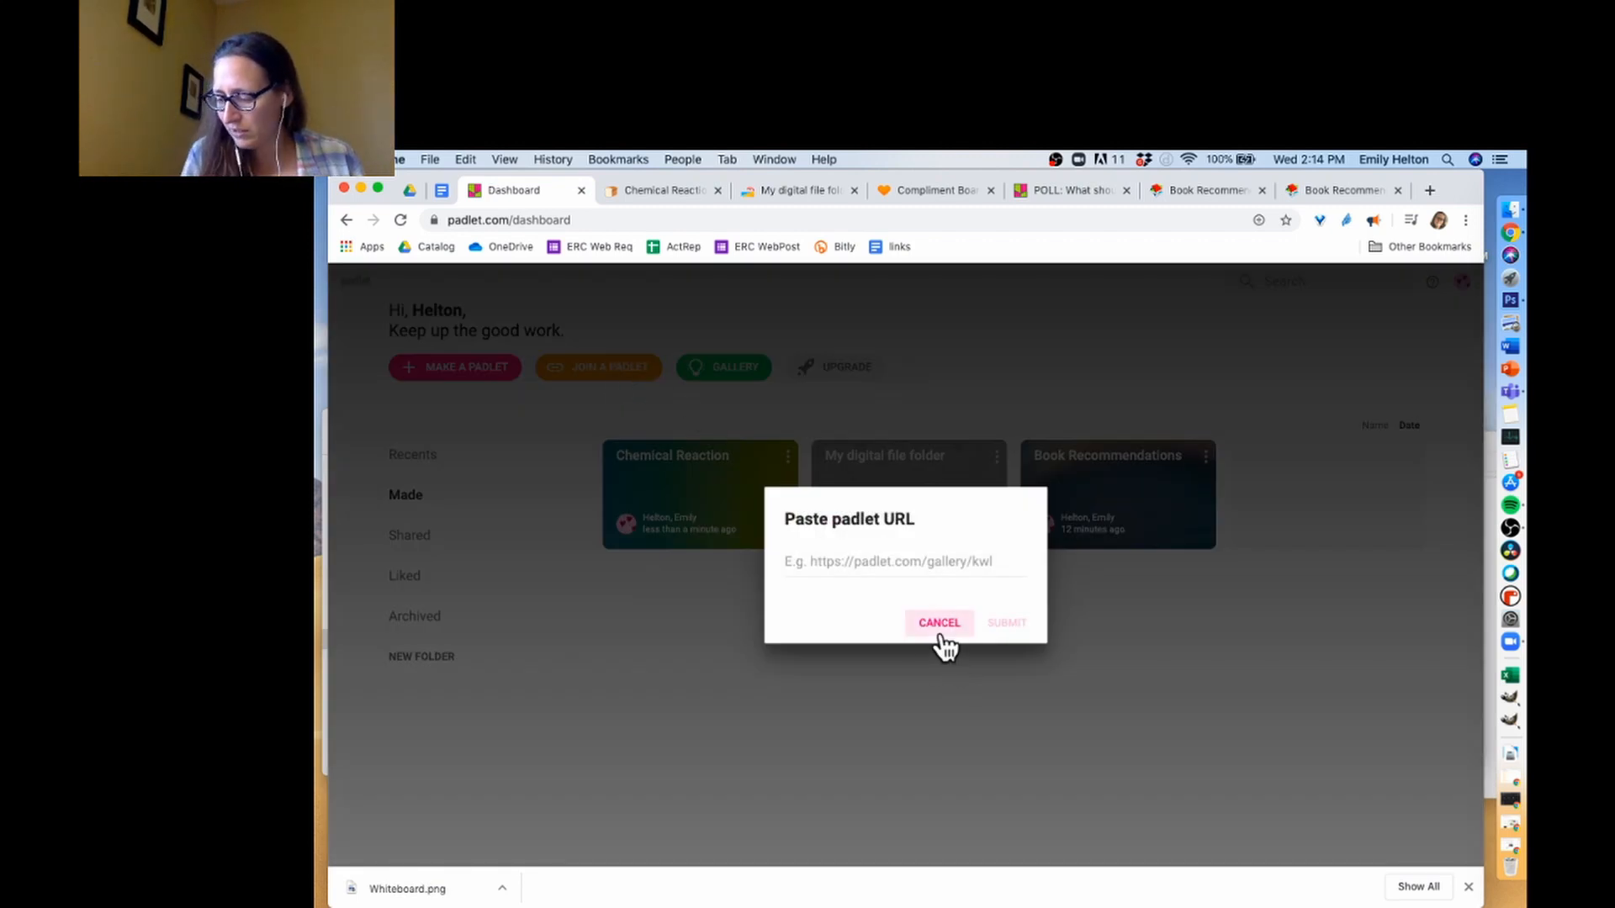
left_click(939, 627)
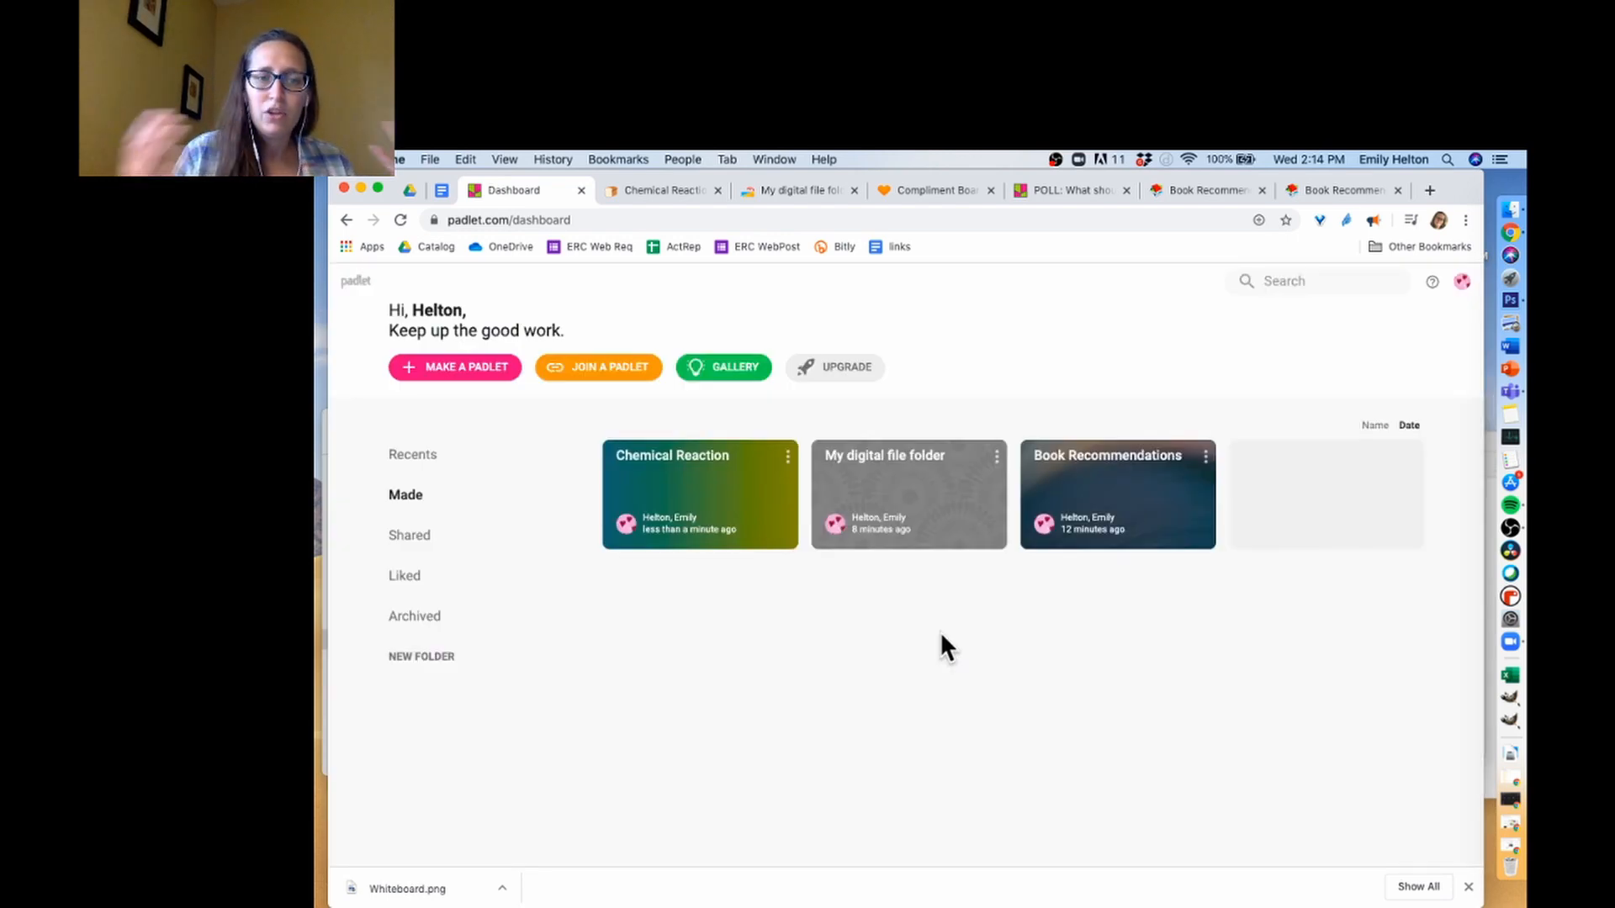